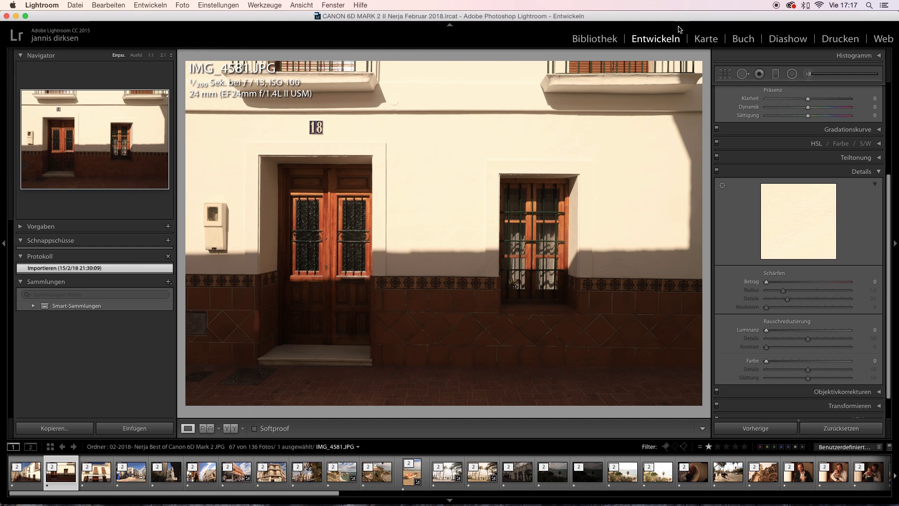
Step: Browse forward to IMG_4606.JPG and set its shadows (Tiefen) to +100 and exposure (Belichtung) to +2,00
key("Right")
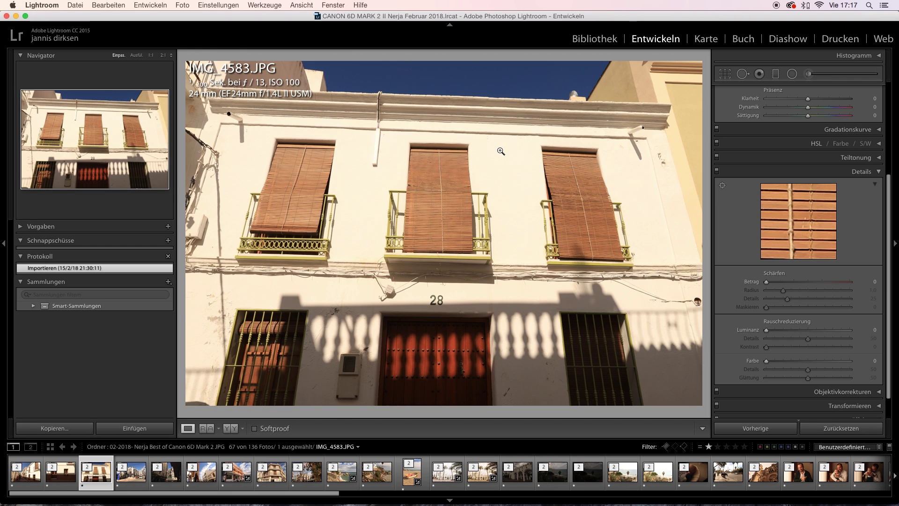
key("Right")
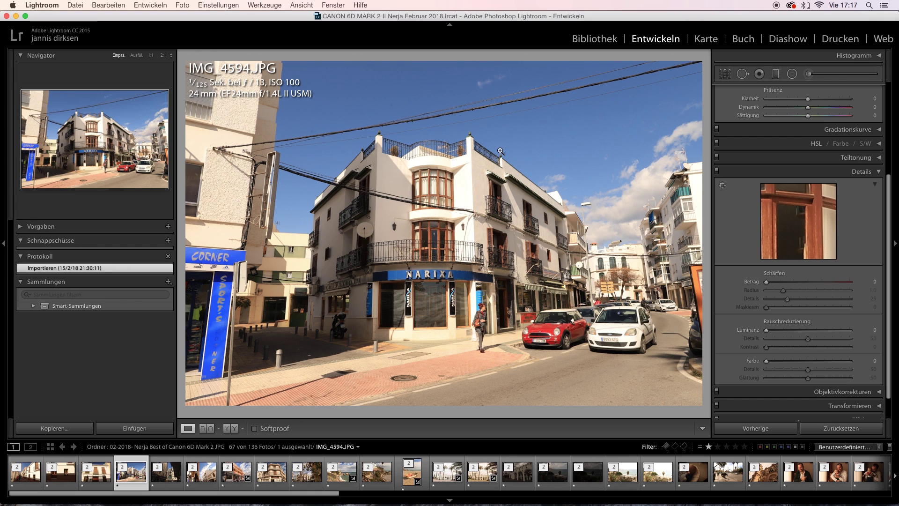
key("Right")
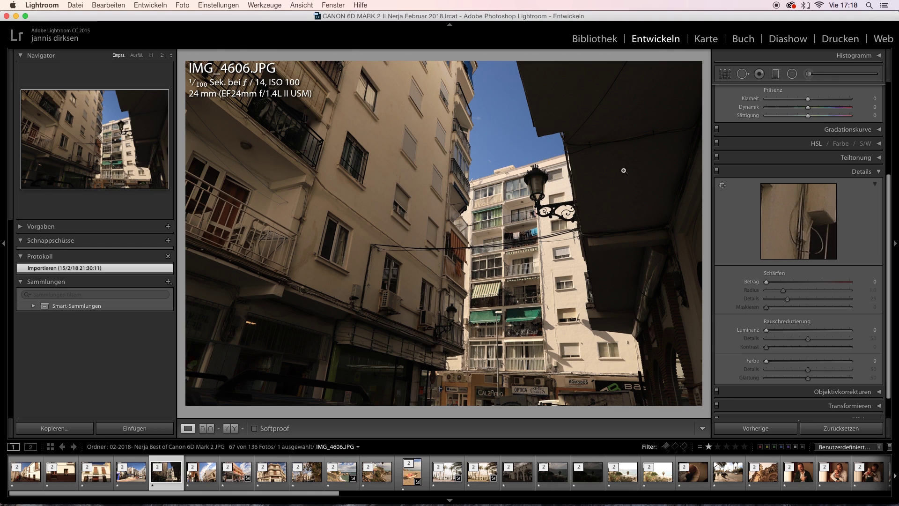
scroll(807, 219, "up", 5)
left_click(851, 194)
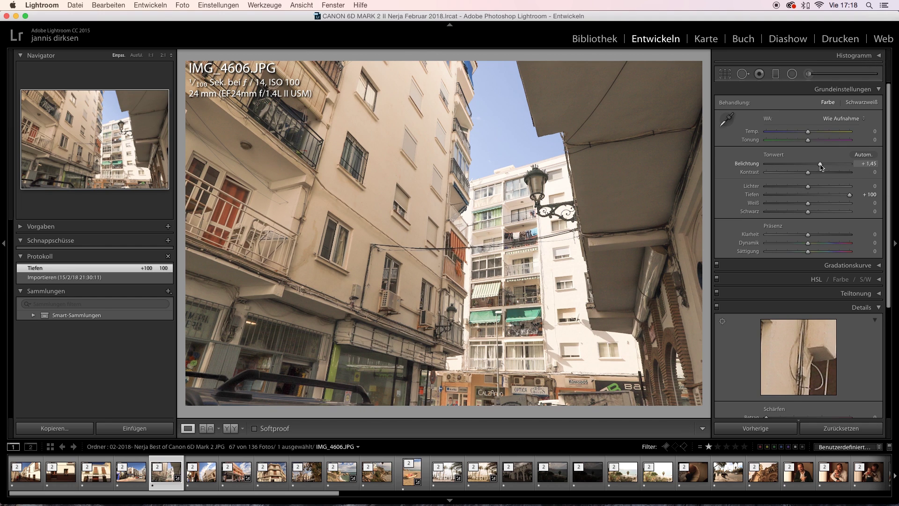
left_click(825, 164)
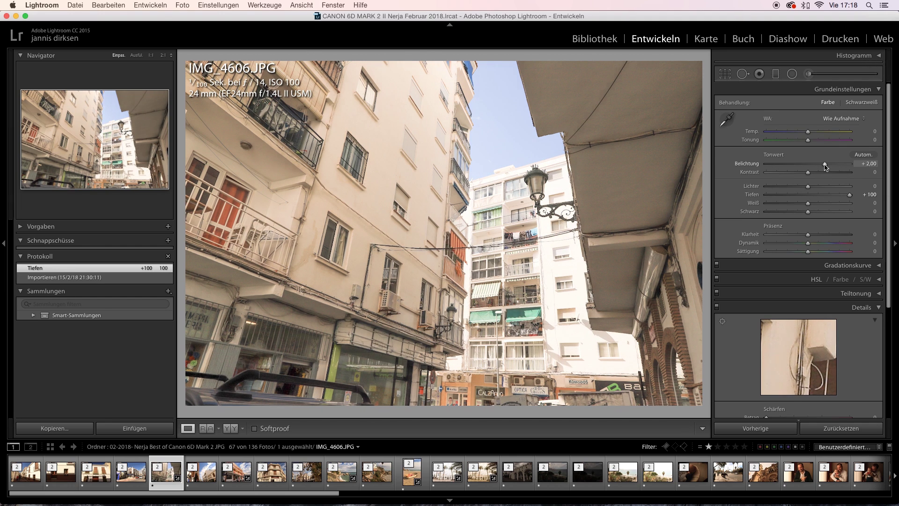
Step: Set the contrast (Kontrast) of IMG_4606.JPG to +70 and the highlights (Lichter) to −89
left_click(784, 186)
left_click_drag(818, 172, 839, 173)
left_click(770, 186)
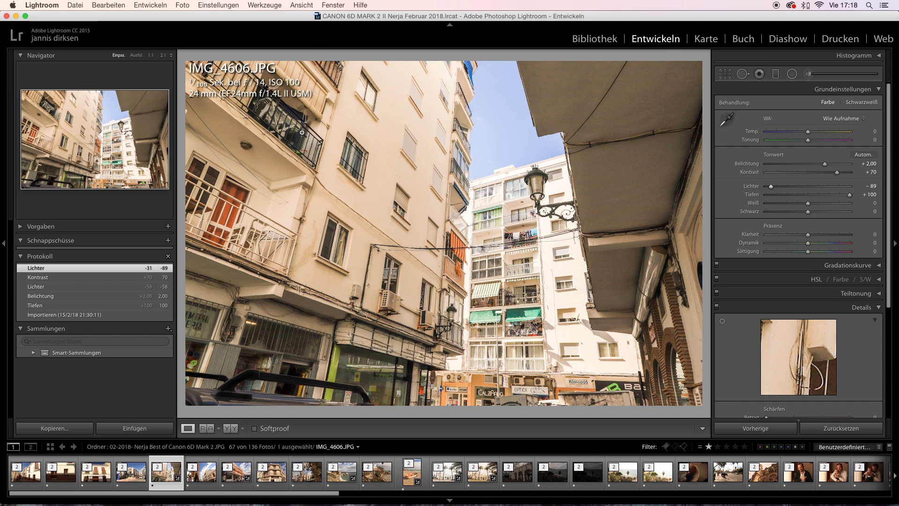
Step: Inspect the brightened shadow area around the overhang's cables and the street lamp at 1:1 magnification
left_click(610, 131)
left_click_drag(608, 130, 484, 179)
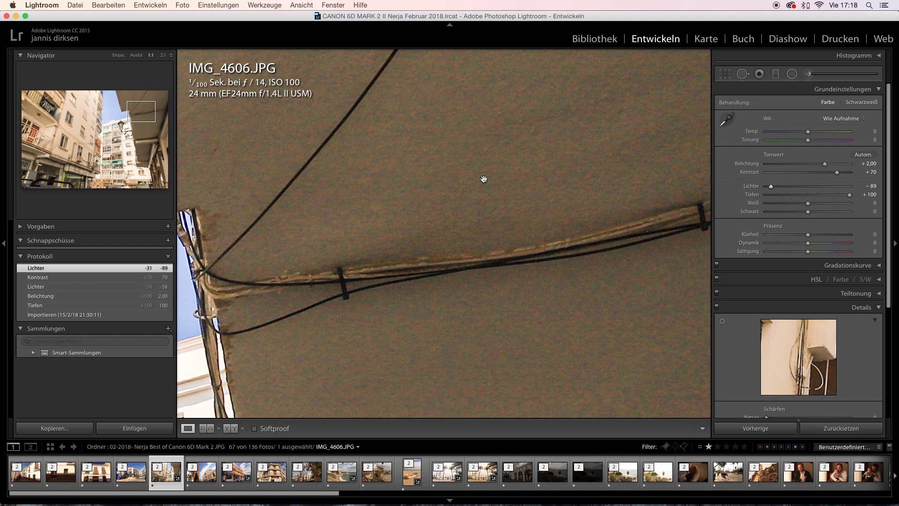
left_click_drag(352, 283, 563, 148)
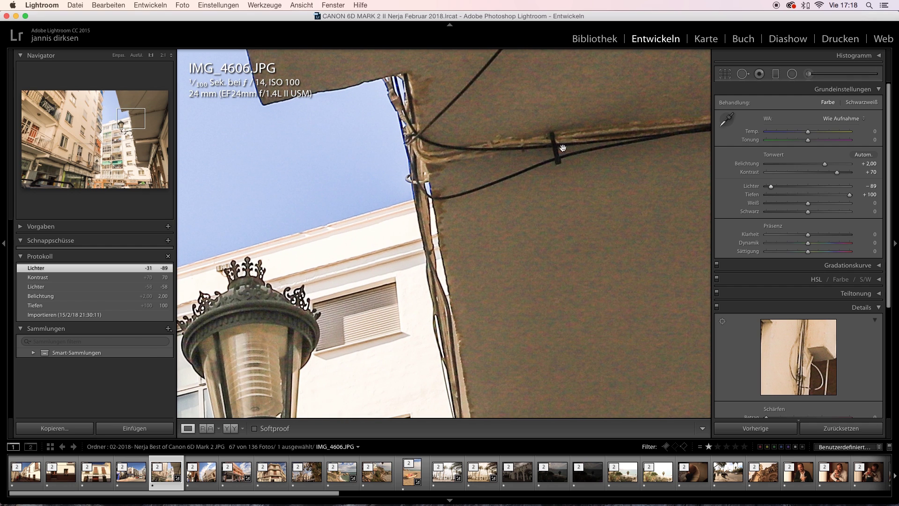
left_click_drag(612, 131, 449, 202)
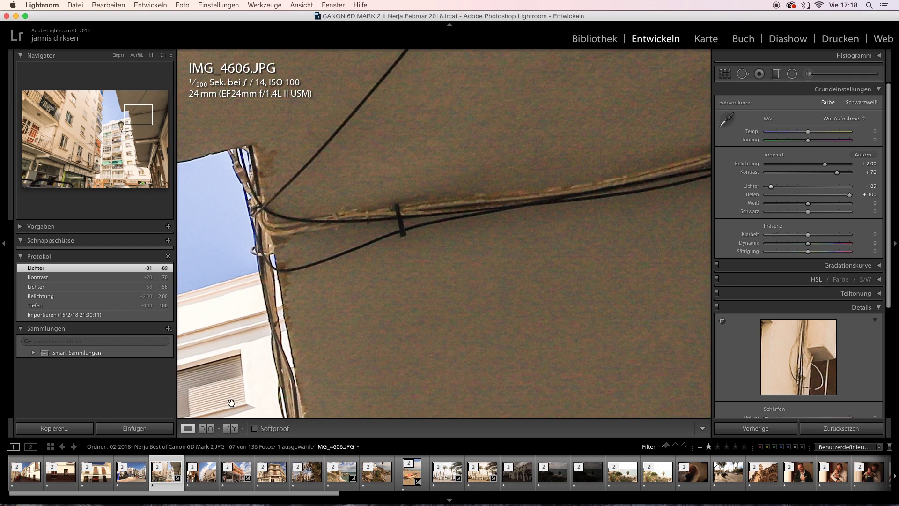
Step: Compare the overhang before and after editing side by side at 1:1, and return to the full single-photo view
left_click(230, 428)
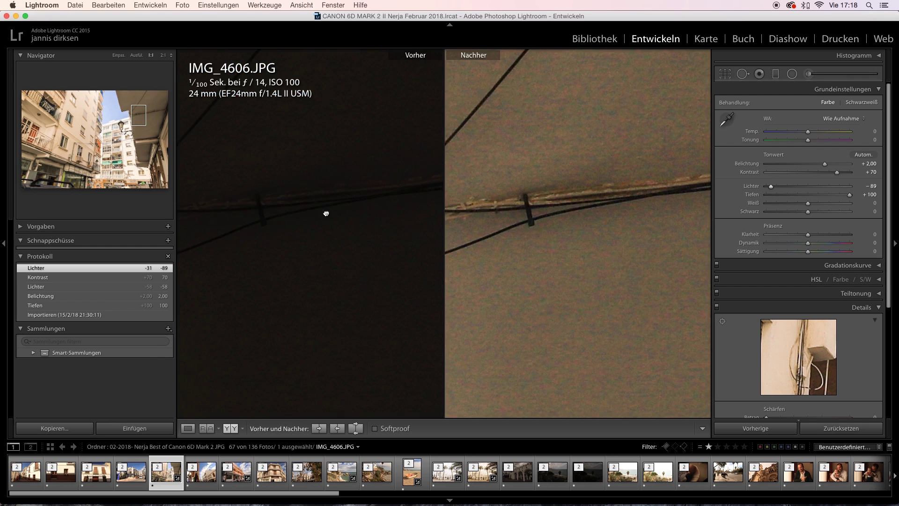
left_click_drag(327, 213, 254, 266)
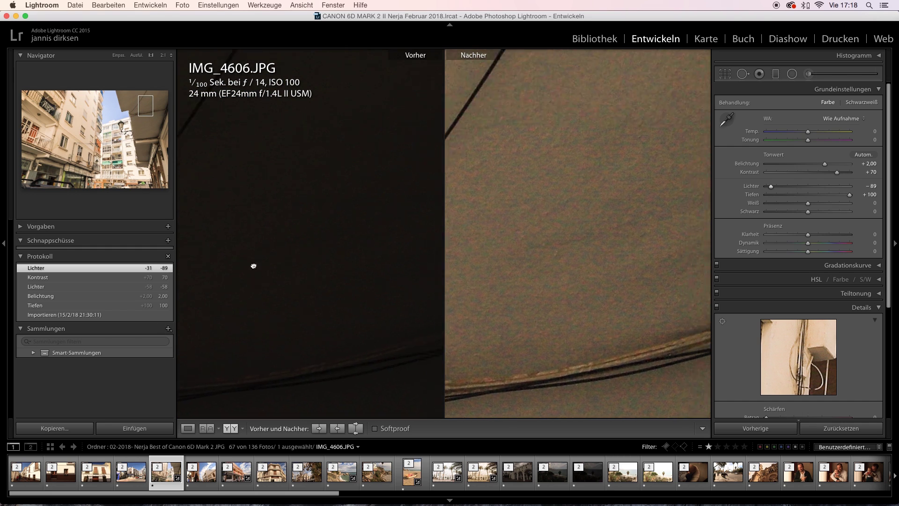
left_click(157, 124)
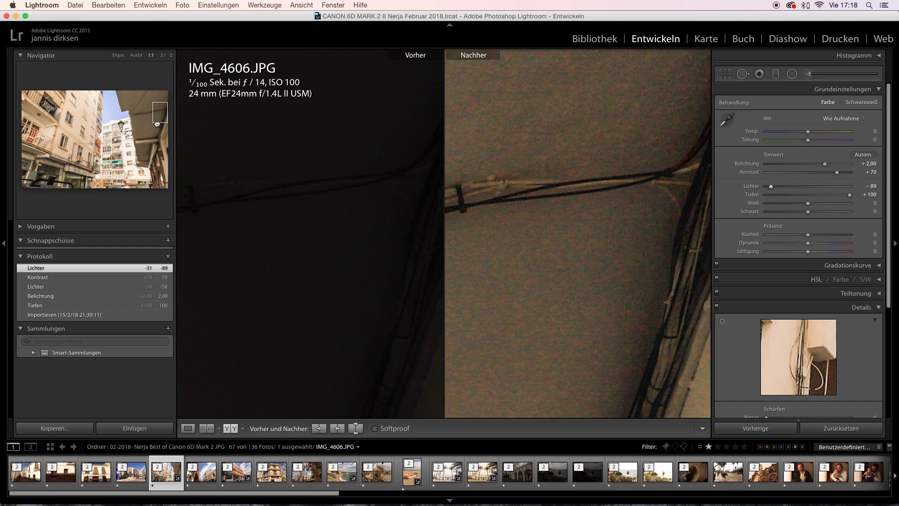
left_click(187, 428)
left_click(414, 302)
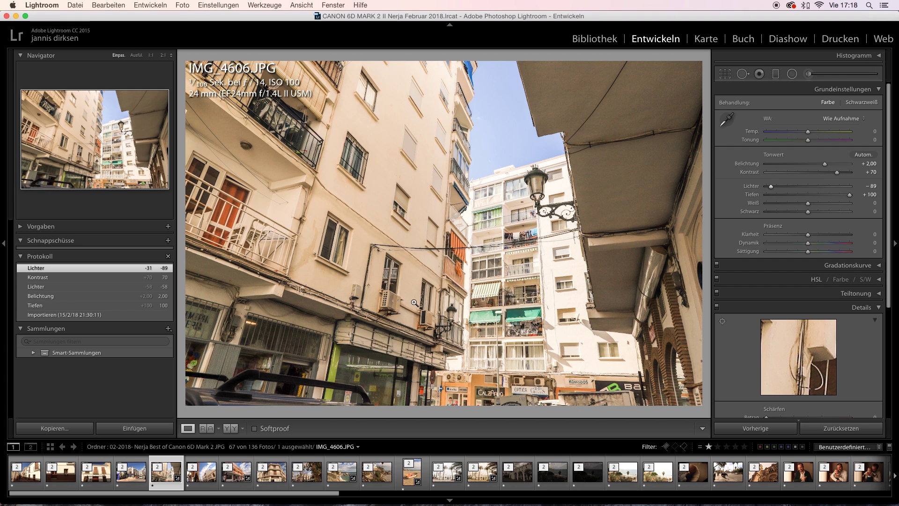
Step: Browse forward to IMG_4659.JPG, examine the building's balconies at 1:1, and return to the fitted view
key("Right")
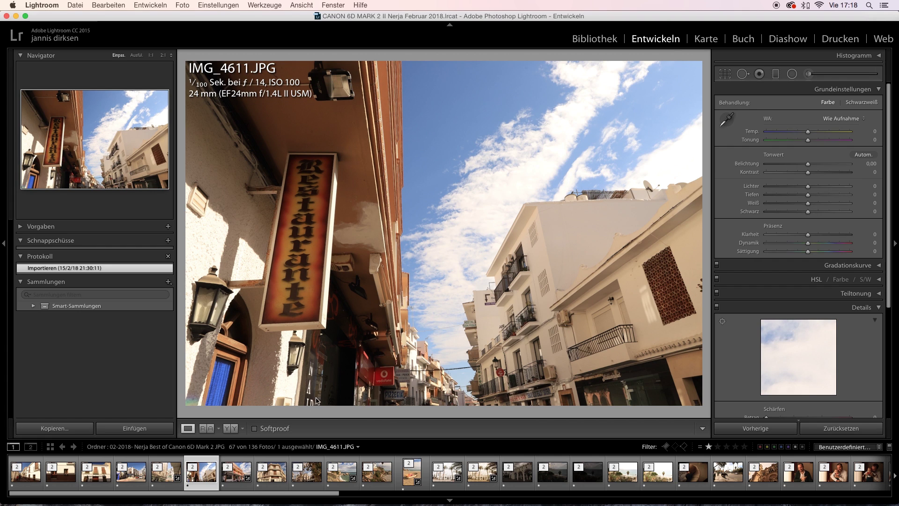
key("Right")
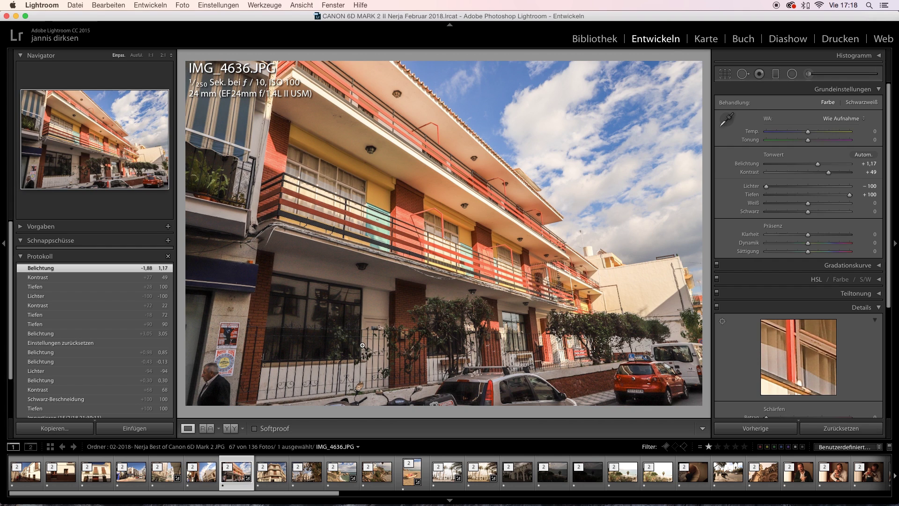
key("Right")
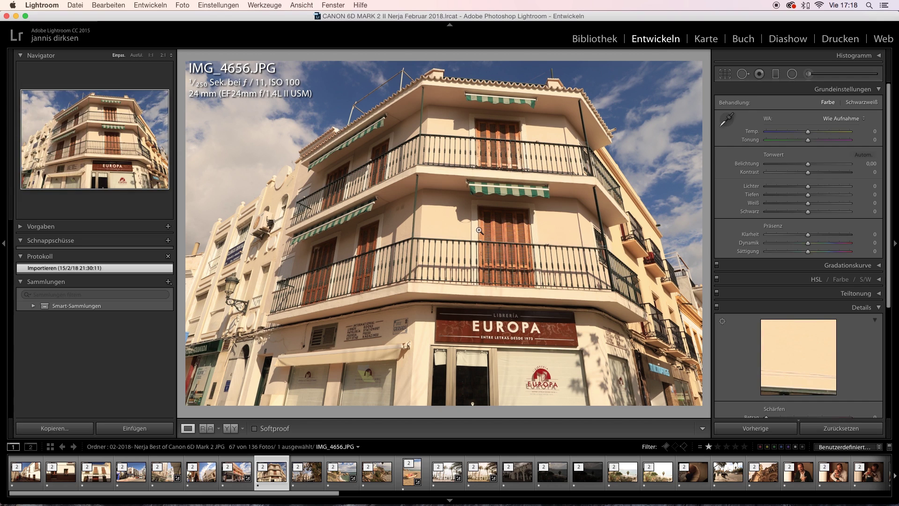
key("Right")
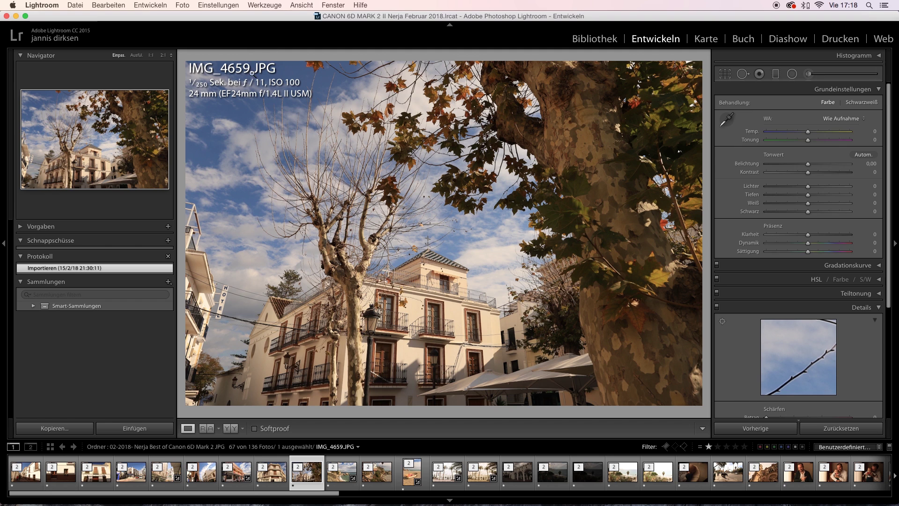
left_click(397, 320)
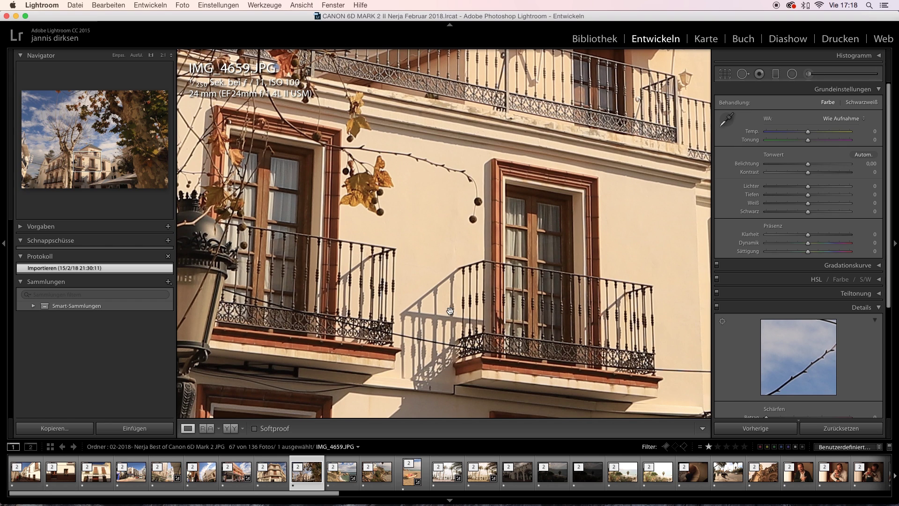
left_click(507, 282)
Step: Cycle the photo info overlay through date and dimensions back to exposure data, and check the tree branches at 1:1
key("i")
key("i")
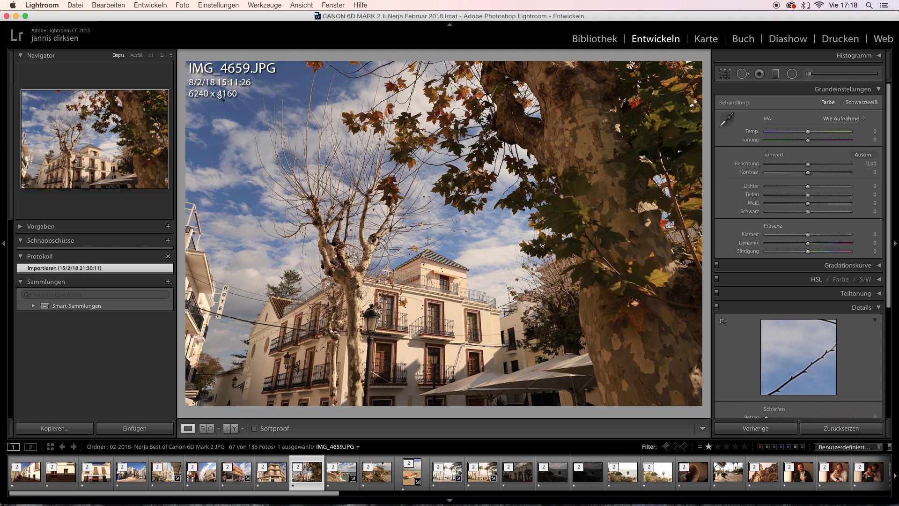
key("i")
left_click(391, 220)
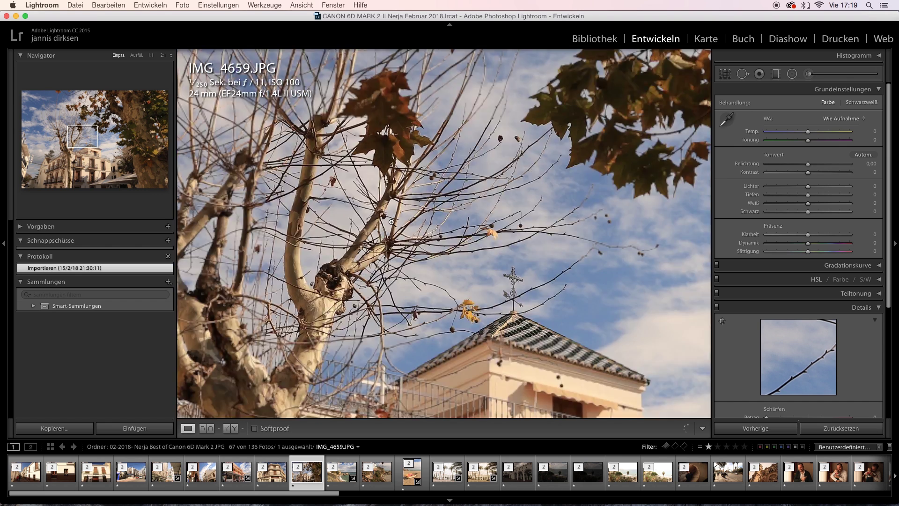
left_click(391, 220)
Step: Move on to the coastal photo IMG_4687.JPG and reset all its develop settings
key("Right")
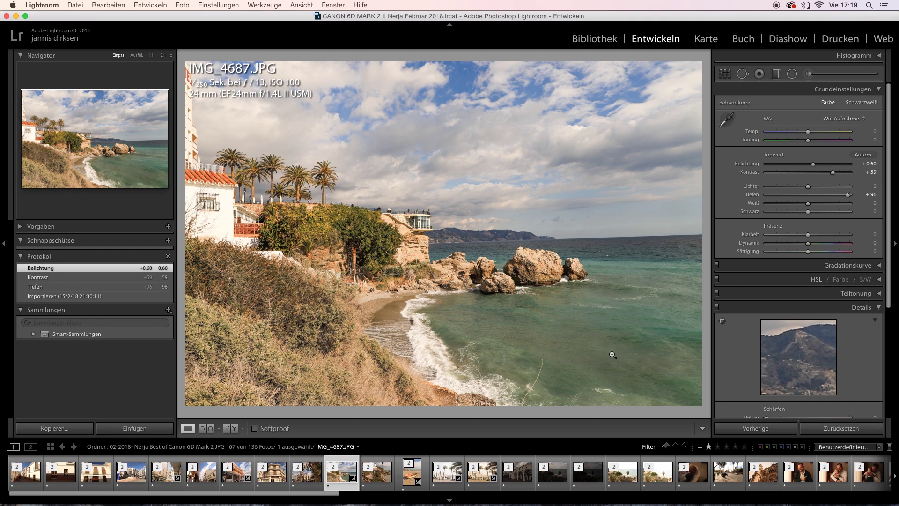
left_click(838, 428)
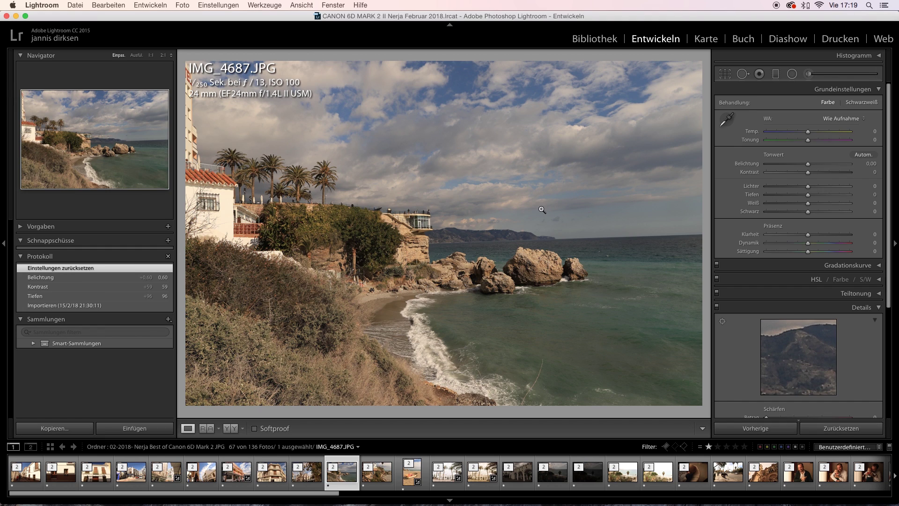
Step: Open IMG_4715.JPG, examine the blue door and stone wall at 1:1, and return to the fitted view
key("Right")
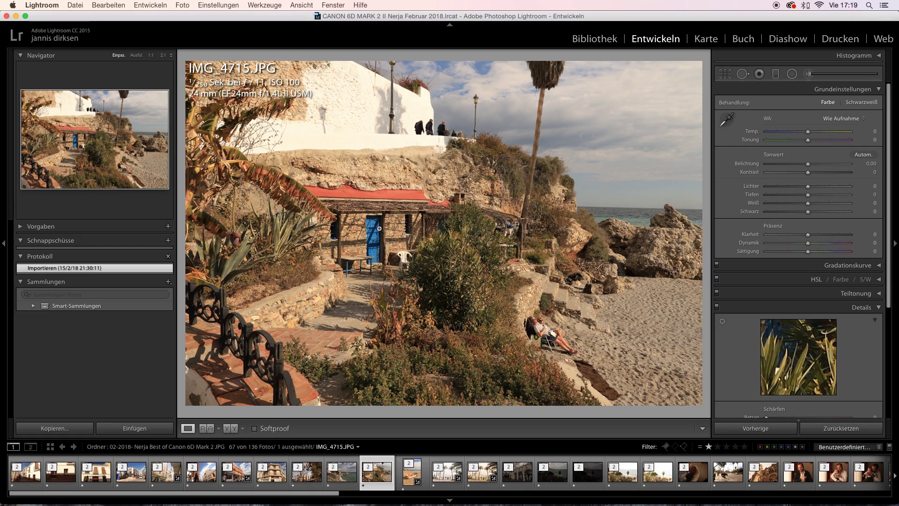
left_click(377, 232)
scroll(329, 256, "left", 3)
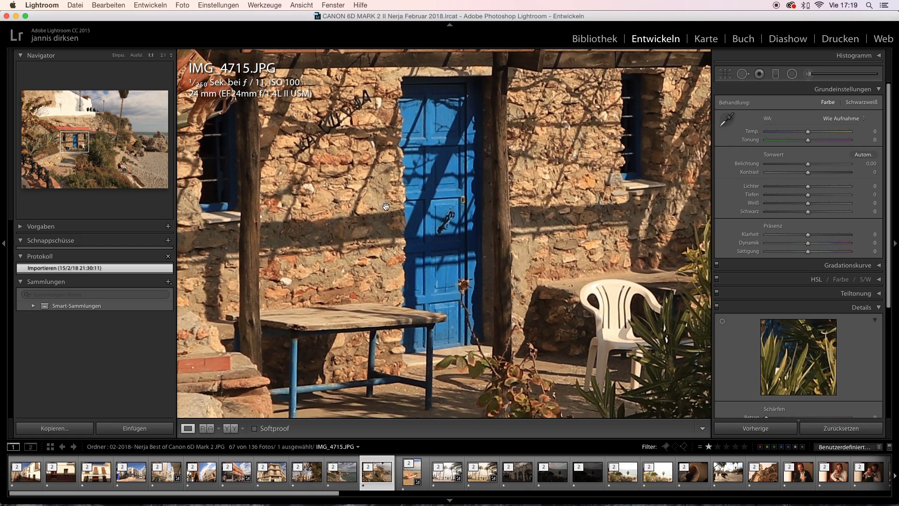
key("ctrl+minus")
left_click(389, 207)
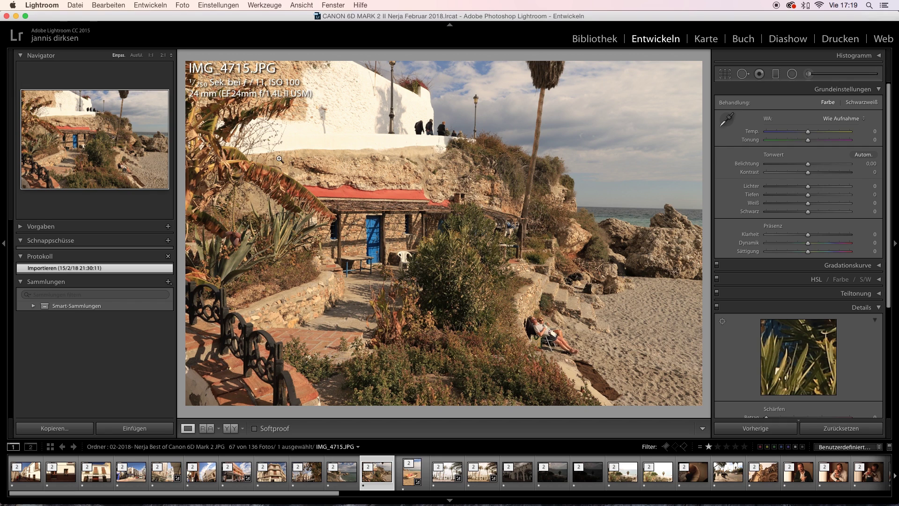
Step: Reset the develop settings of the boat photo IMG_4743.JPG and the palm photo IMG_4755.JPG
key("Right")
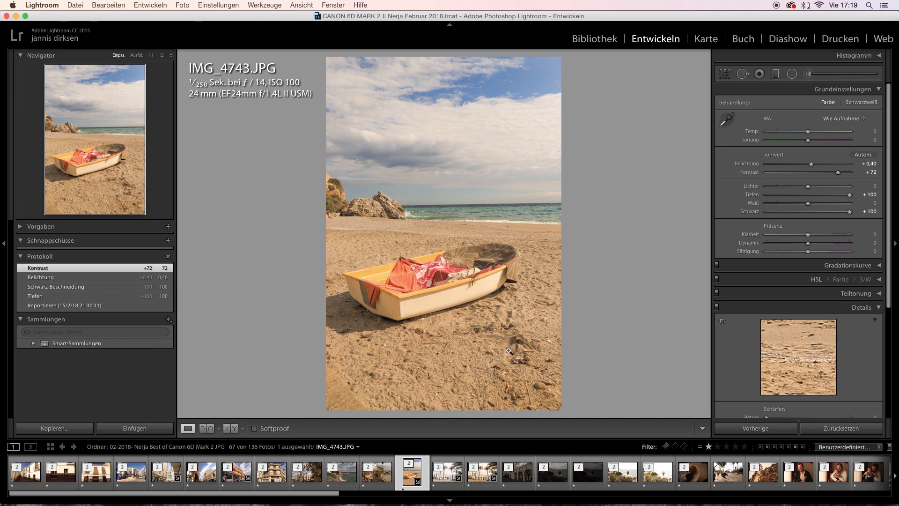
left_click(840, 428)
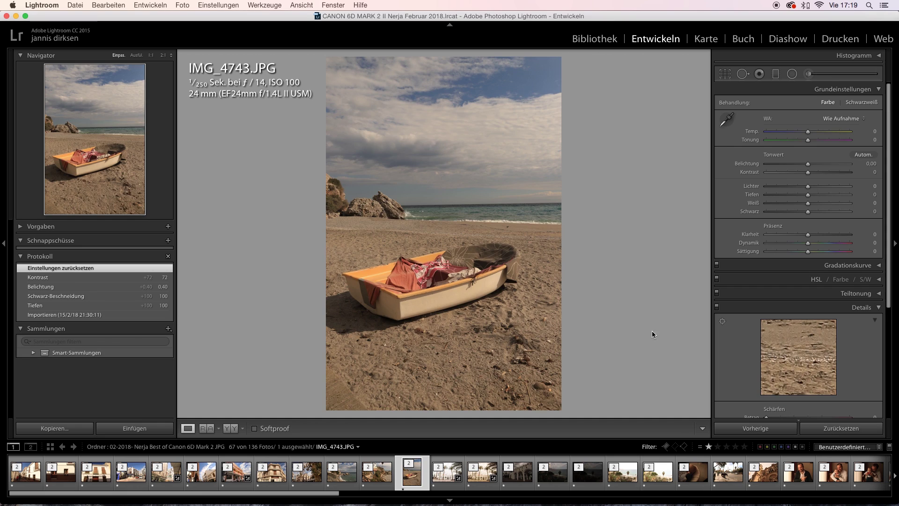
key("Right")
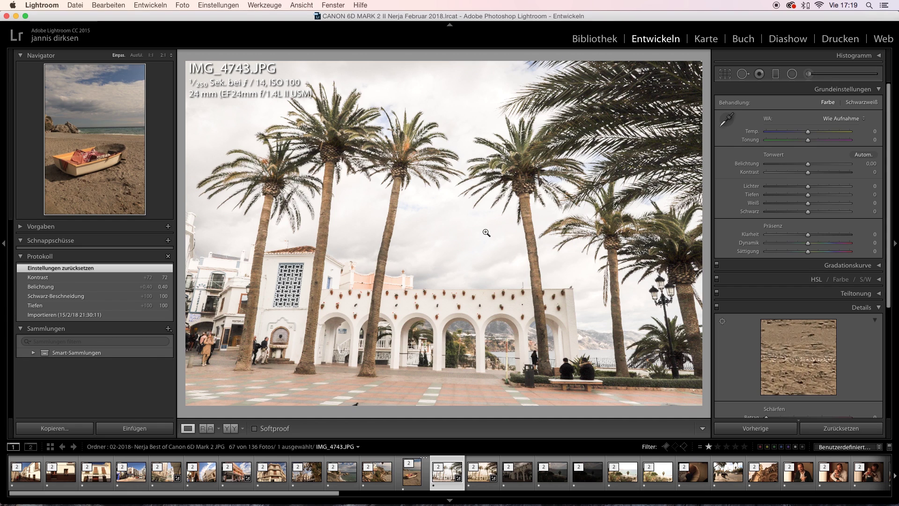
left_click(837, 432)
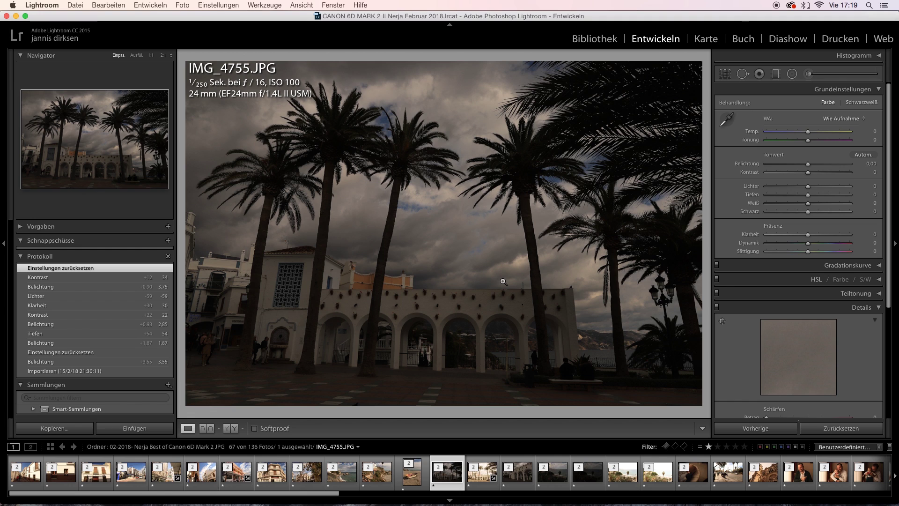
Step: Reset the develop settings of the palm photo IMG_4757.JPG and return to IMG_4755.JPG
key("Right")
key("Right")
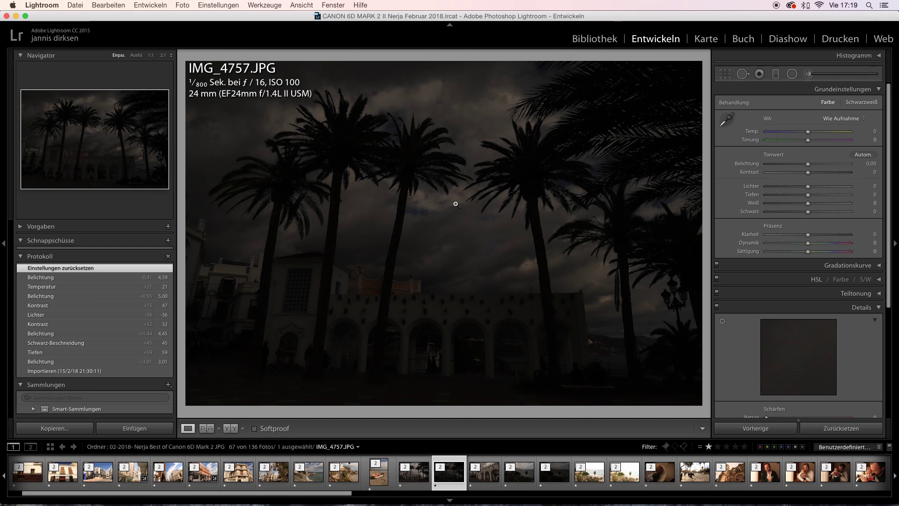
key("Left")
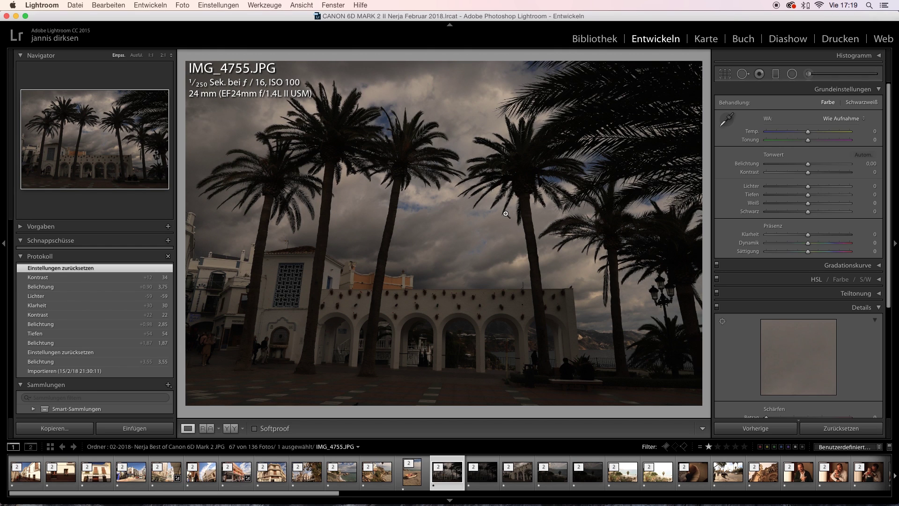
Step: Magnify a palm crown in IMG_4755.JPG to 1:1 and set shadows (Tiefen) to +82 and blacks (Schwarz) to +40
left_click(486, 125)
left_click_drag(486, 124, 523, 222)
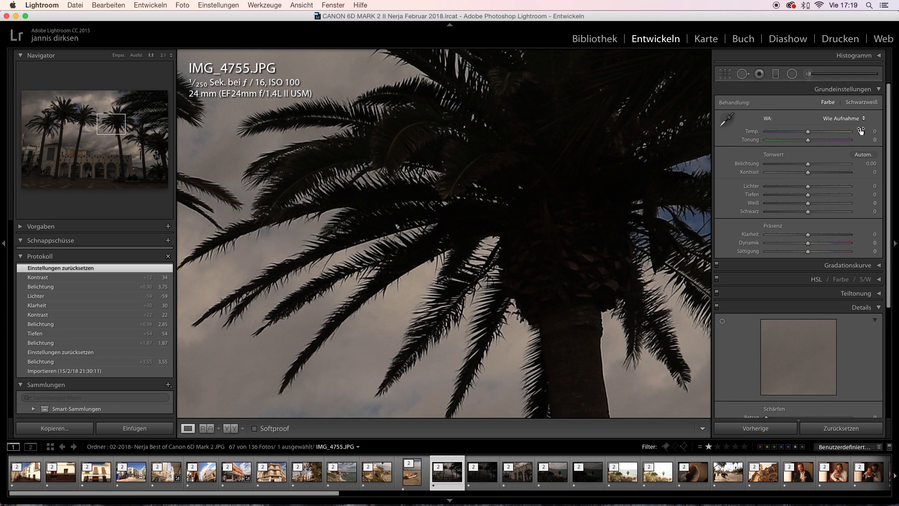
left_click_drag(807, 194, 825, 211)
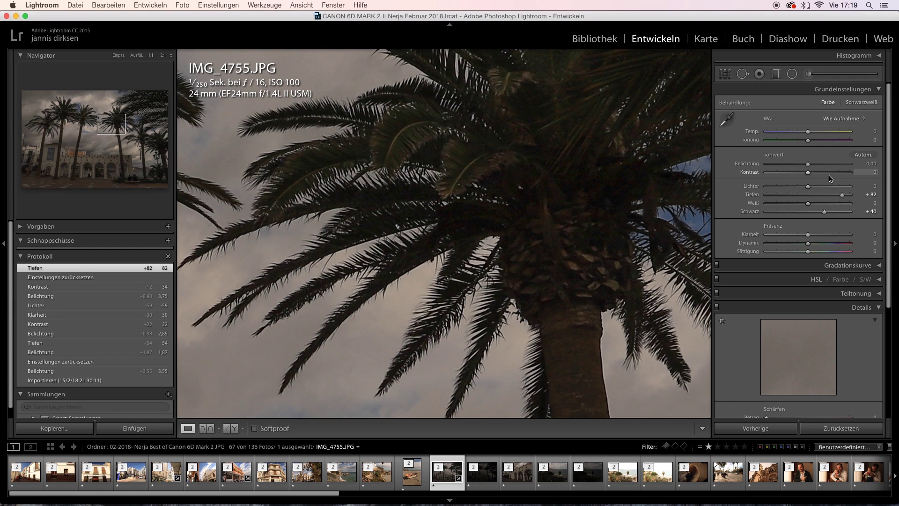
Step: Set exposure to +3,15, contrast to +36 and highlights to −56, and show the whole photo before and after side by side
left_click_drag(807, 164, 784, 186)
left_click(646, 181)
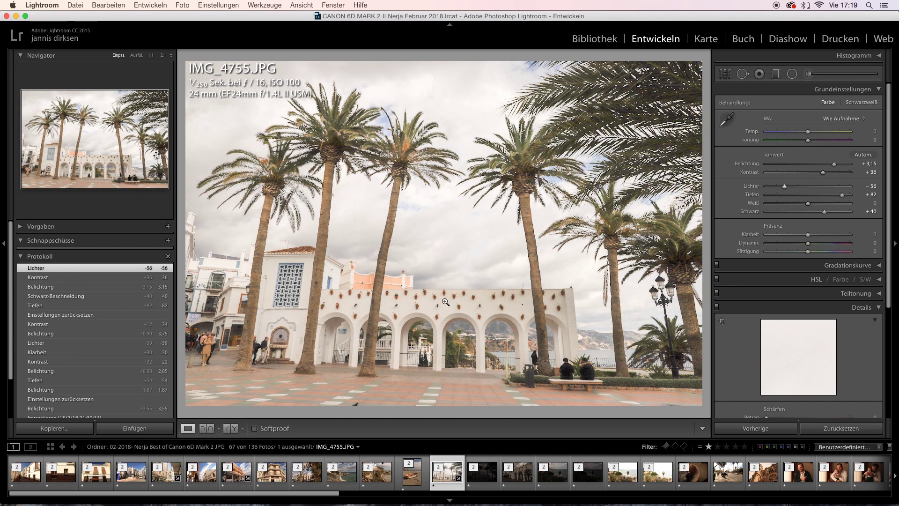
left_click(231, 429)
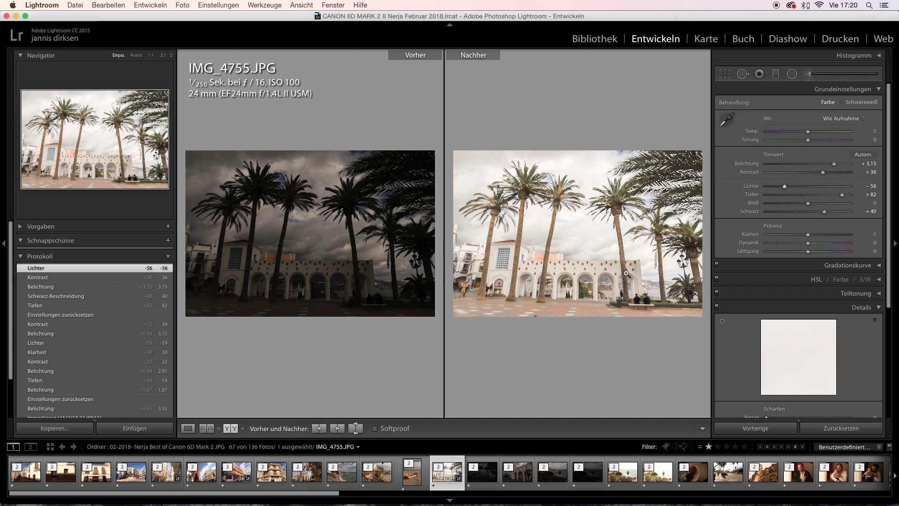
Step: Compare the palm trunk and fronds of IMG_4755.JPG before and after editing at 1:1, and return to the single full-photo view
left_click(189, 429)
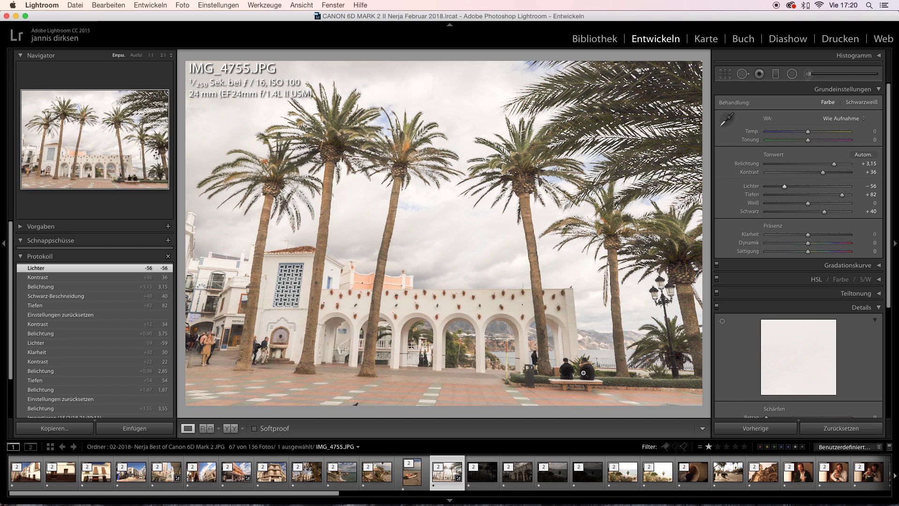
left_click(638, 352)
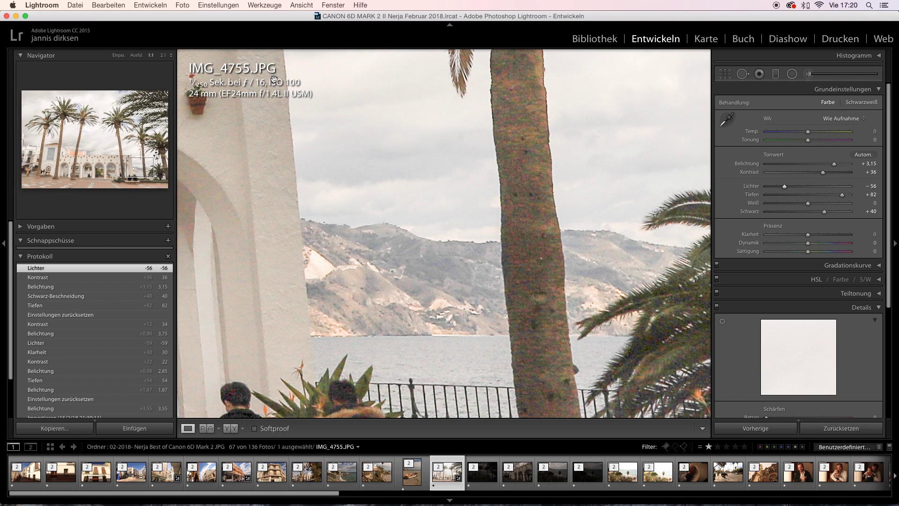
left_click(238, 429)
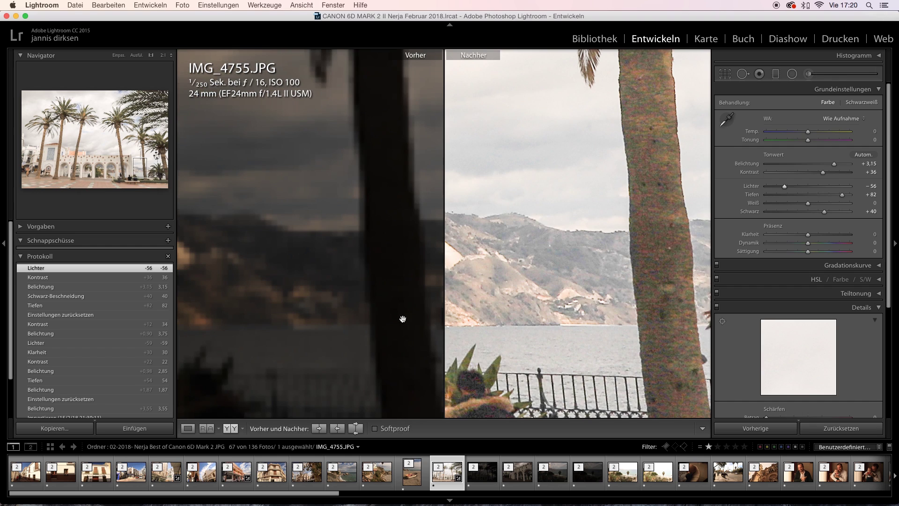
left_click_drag(341, 281, 199, 249)
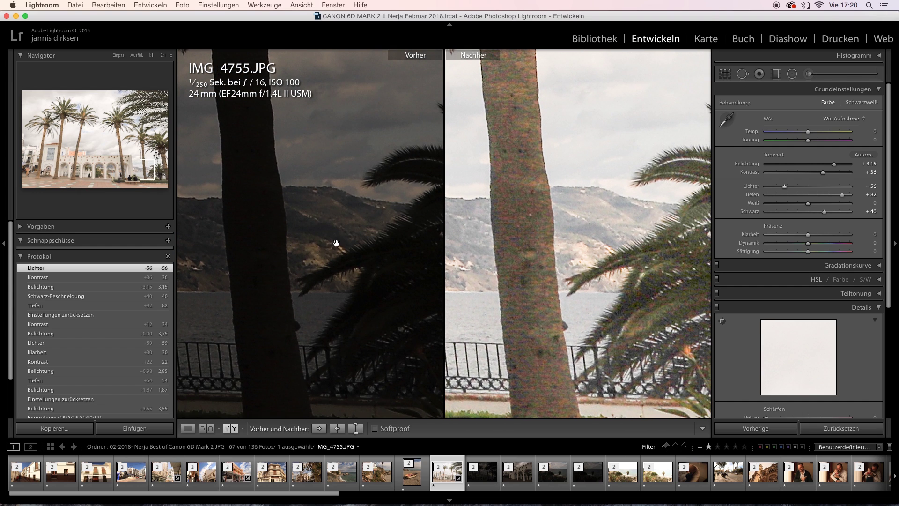
left_click_drag(336, 243, 275, 252)
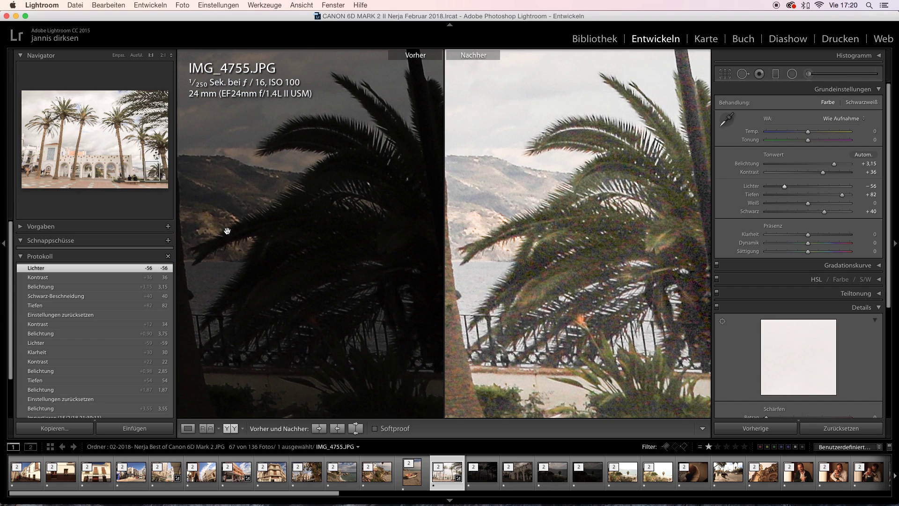
left_click(563, 274)
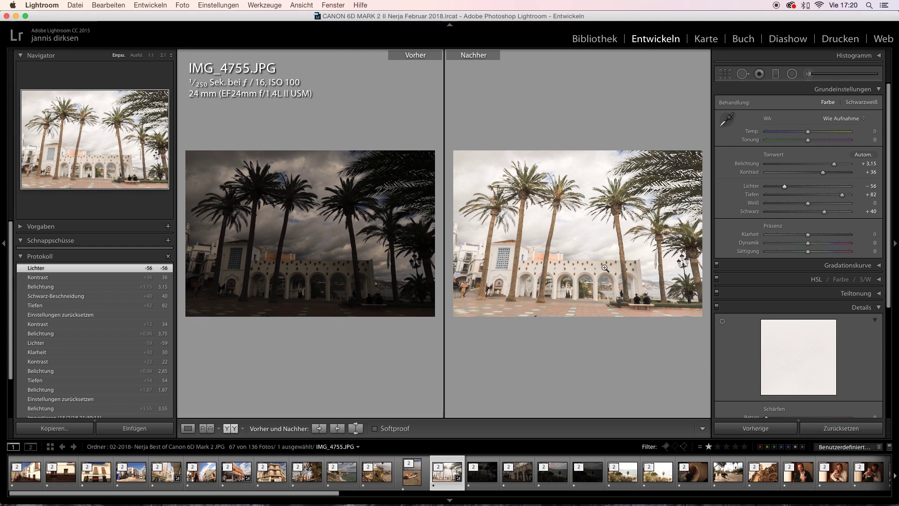
left_click(187, 428)
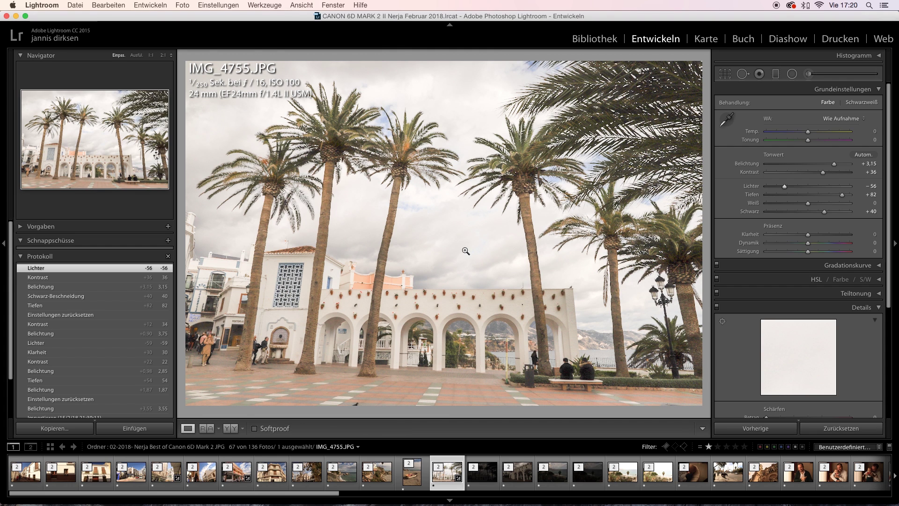
Step: Paste the copied develop settings onto the palm photo IMG_4757.JPG and set its exposure to +4,50
key("Right")
key("Right")
key("super+shift+v")
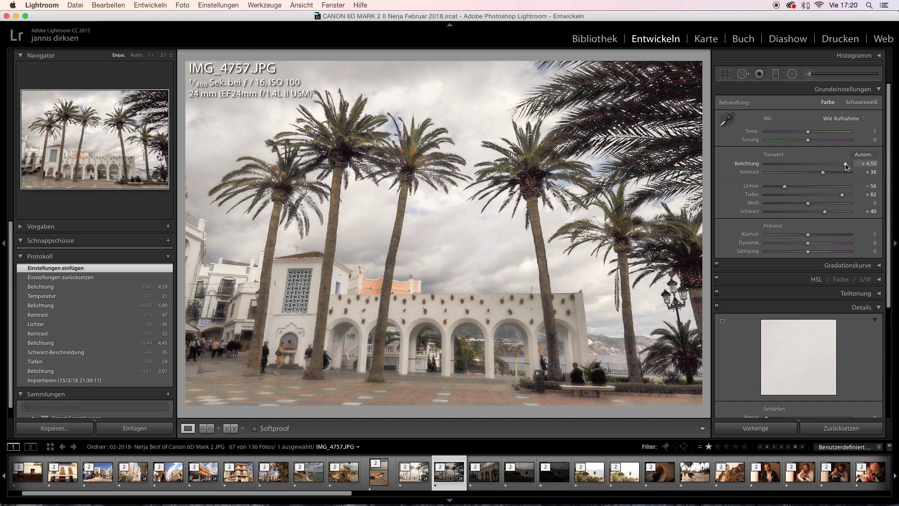
Step: Open the baby photo IMG_4829.JPG and set exposure (Belichtung) to +2,15 and contrast (Kontrast) to +36
key("Right")
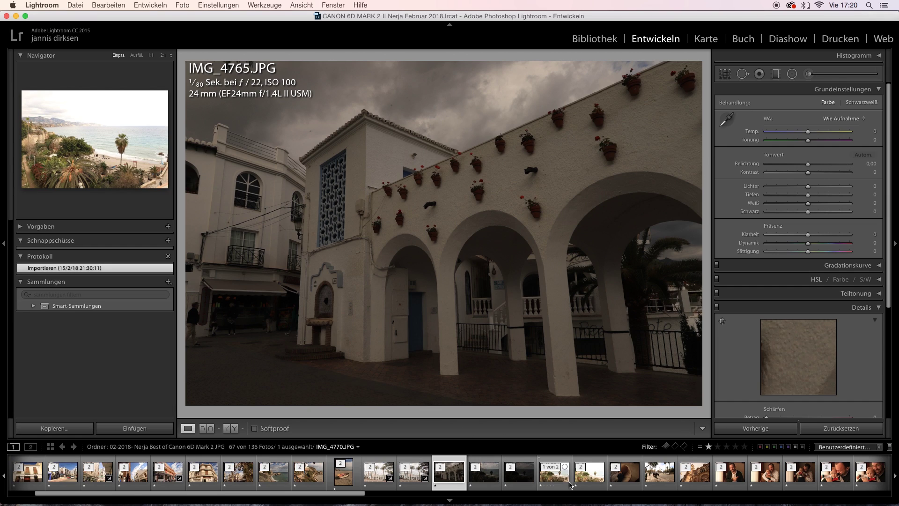
left_click(627, 477)
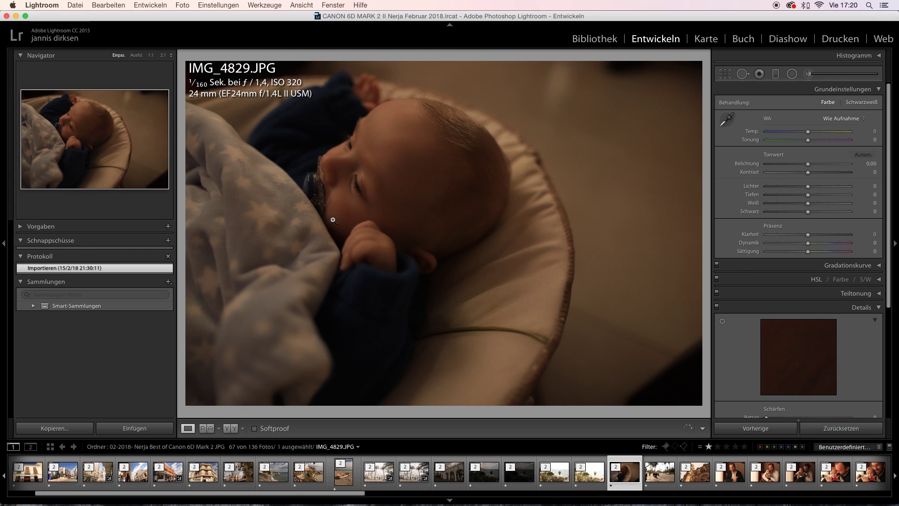
left_click_drag(789, 166, 827, 141)
left_click_drag(808, 172, 833, 194)
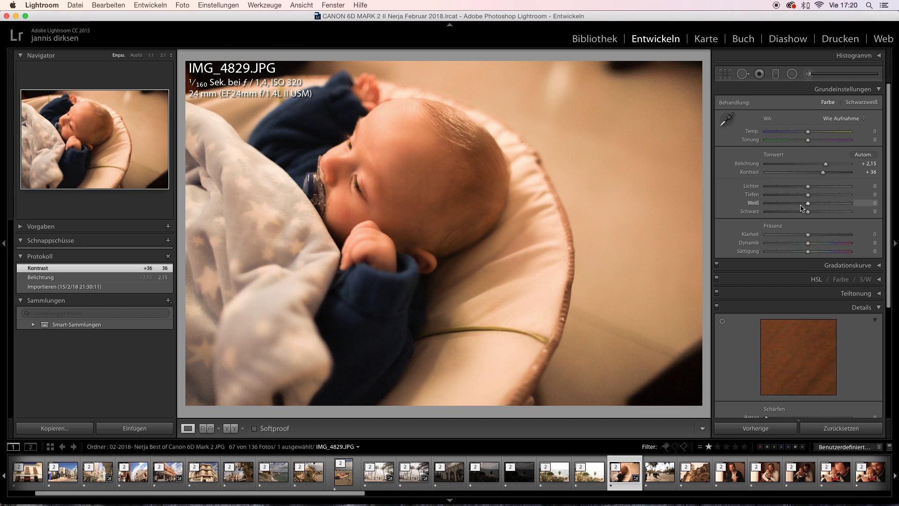
Step: Set shadows to +59, blacks to −32, tint (Tonung) to −23 and exposure to +2,37, and check the baby's eye at 1:1
left_click(795, 213)
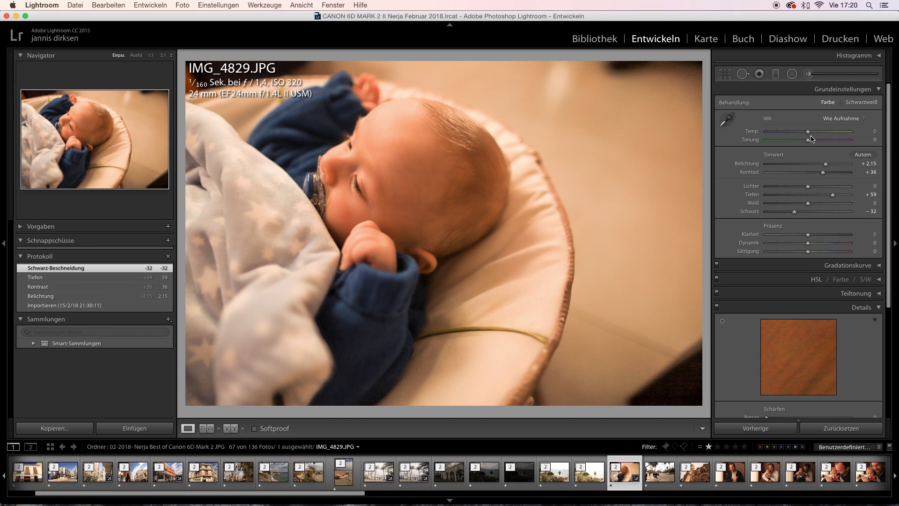
left_click_drag(809, 140, 827, 164)
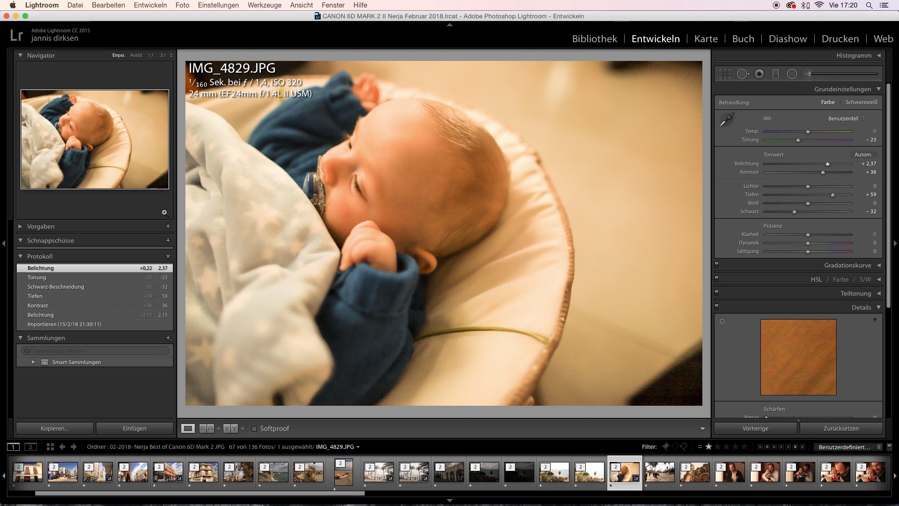
left_click(347, 206)
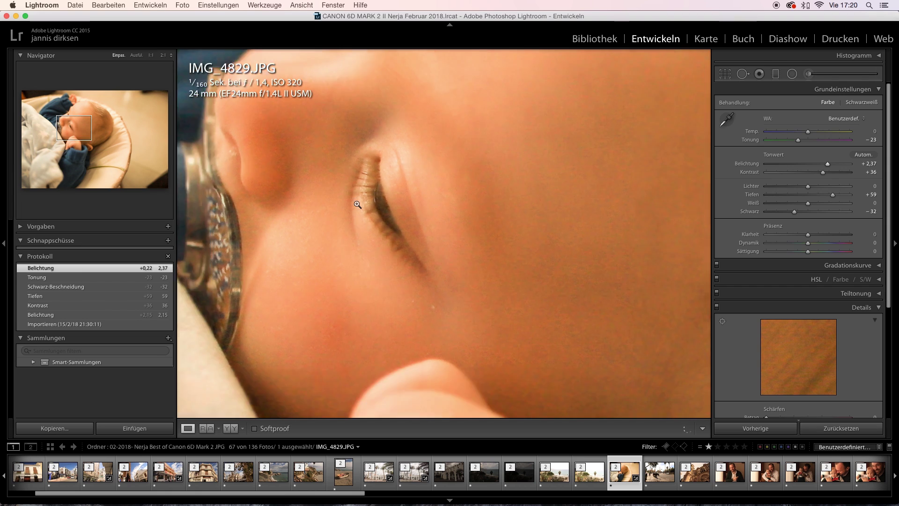
left_click(357, 205)
Step: Browse the street, cathedral, family portrait and red-dress photos onwards to the pink-lit party shots
key("Right")
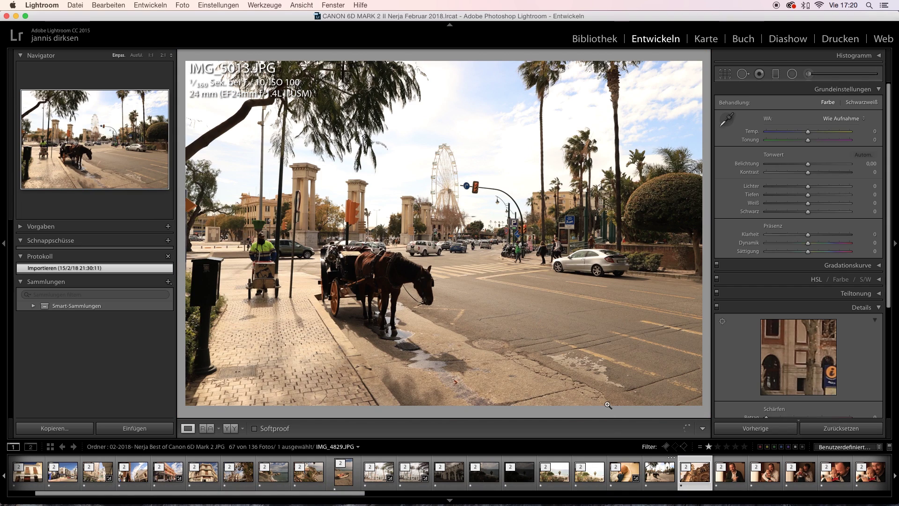
key("Right")
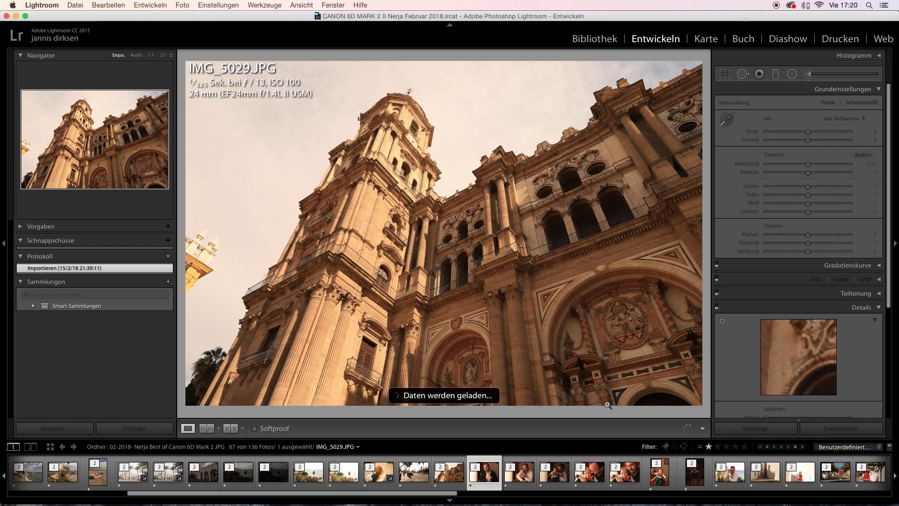
key("Right")
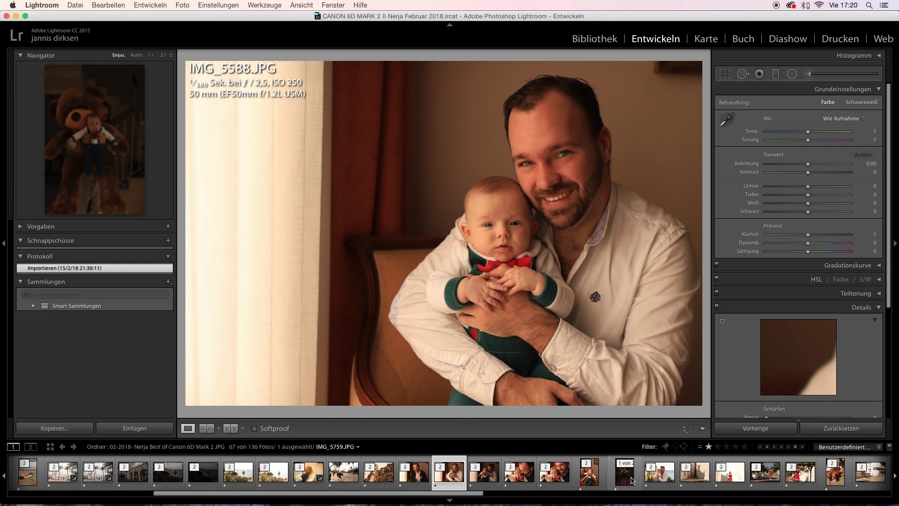
scroll(632, 480, "down", 4)
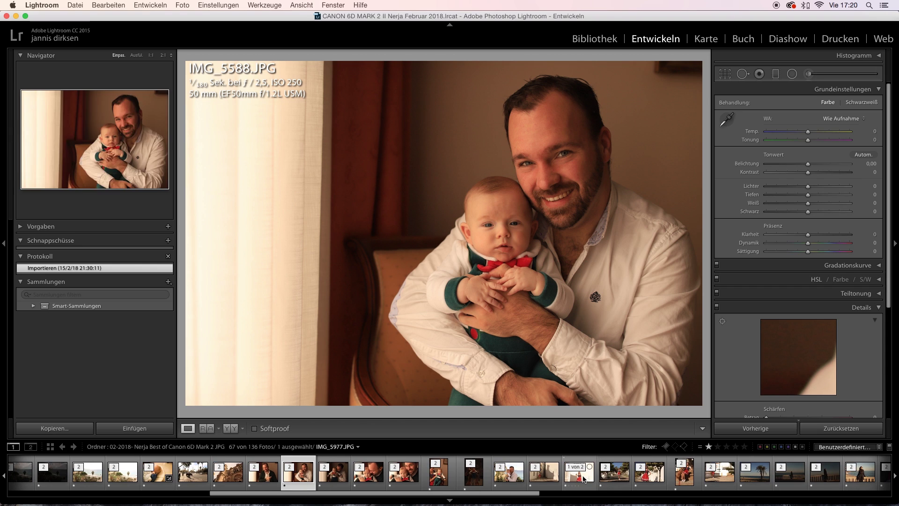
left_click(568, 478)
scroll(568, 479, "down", 2)
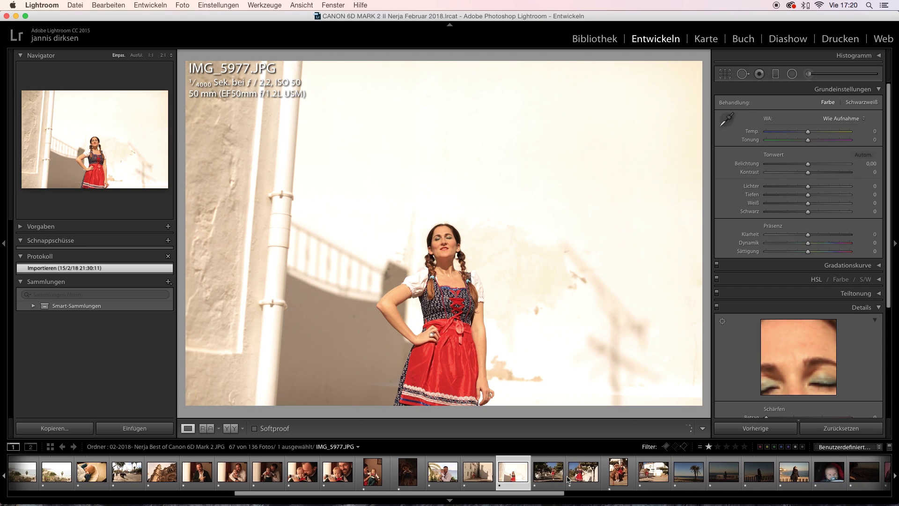
key("Right")
scroll(568, 479, "down", 3)
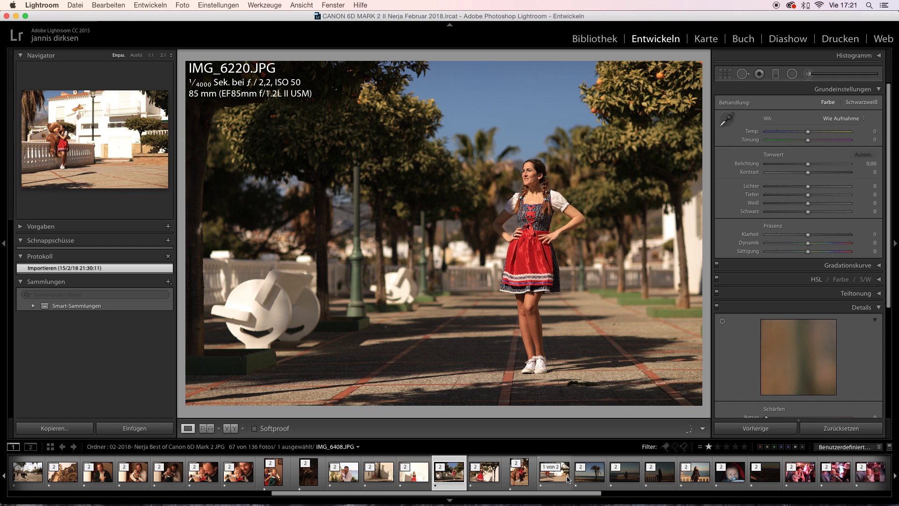
scroll(664, 481, "down", 1)
scroll(664, 481, "down", 3)
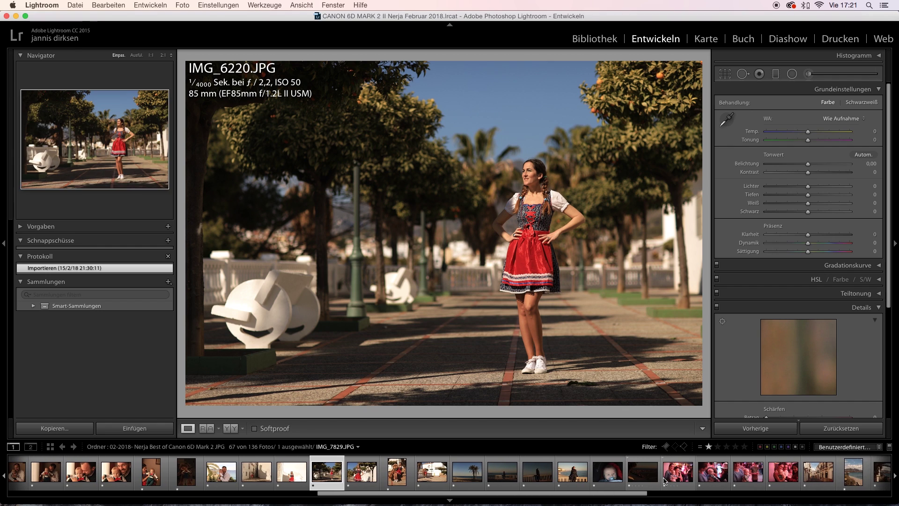
Step: Open the ISO 6400 party photo IMG_7829.JPG and examine the smiling woman's face at 1:1 for noise
left_click(674, 479)
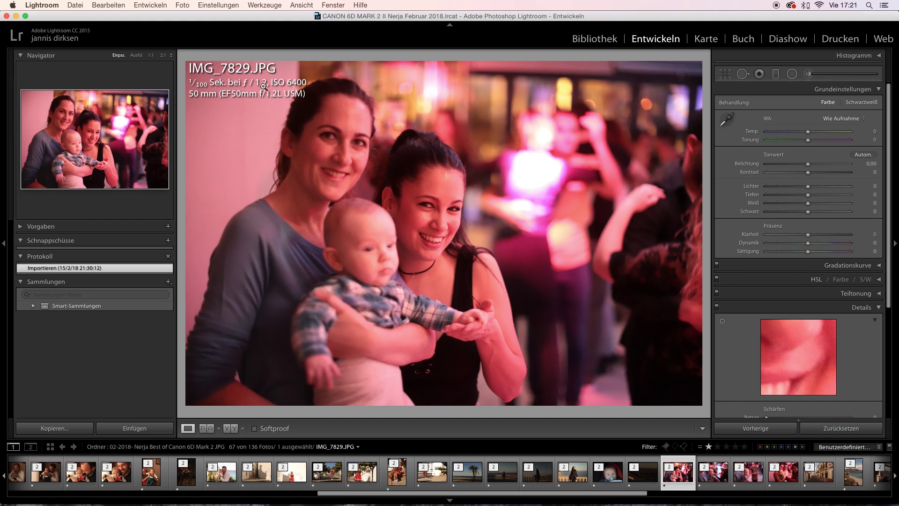
left_click(433, 295)
left_click_drag(468, 52, 412, 411)
left_click_drag(439, 262, 439, 225)
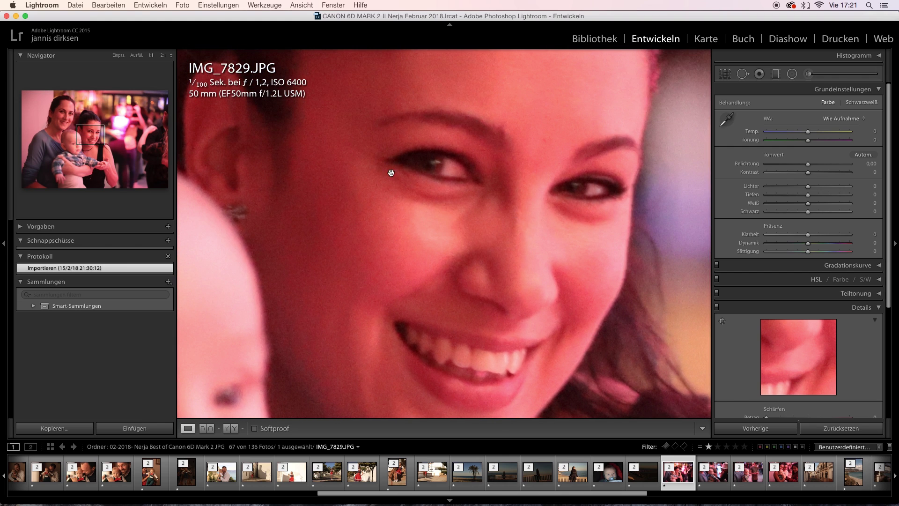
left_click_drag(483, 223, 472, 206)
left_click_drag(349, 247, 245, 287)
left_click_drag(353, 265, 327, 233)
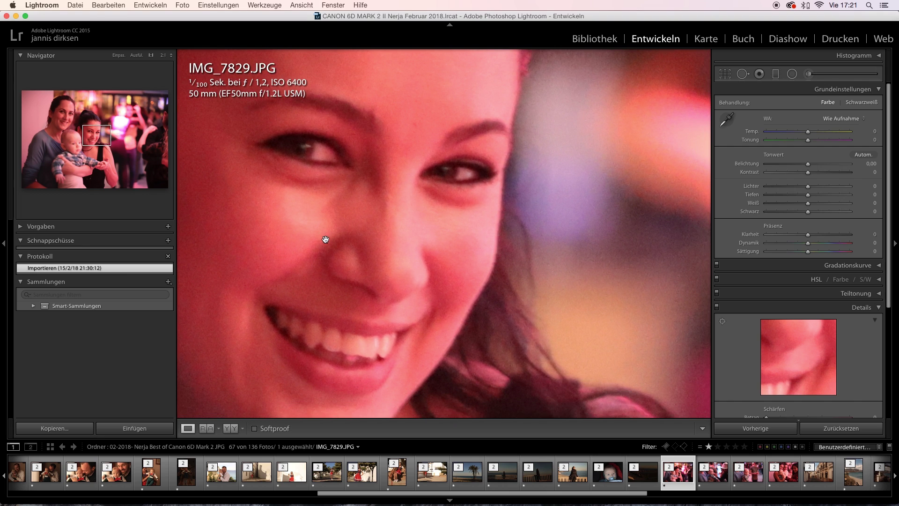
left_click(309, 192)
Step: Open IMG_7850.JPG and examine the baby's eyes and ear at 1:1
key("Right")
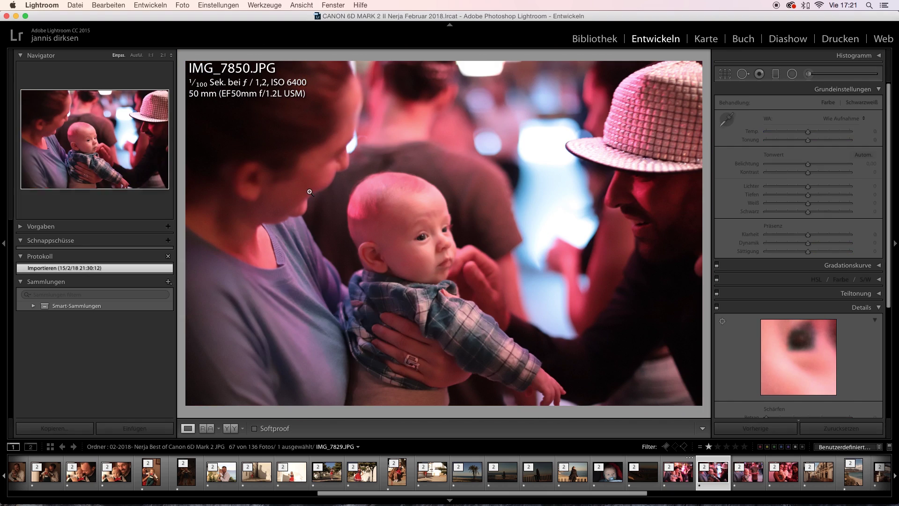
left_click(402, 233)
left_click_drag(448, 211, 311, 195)
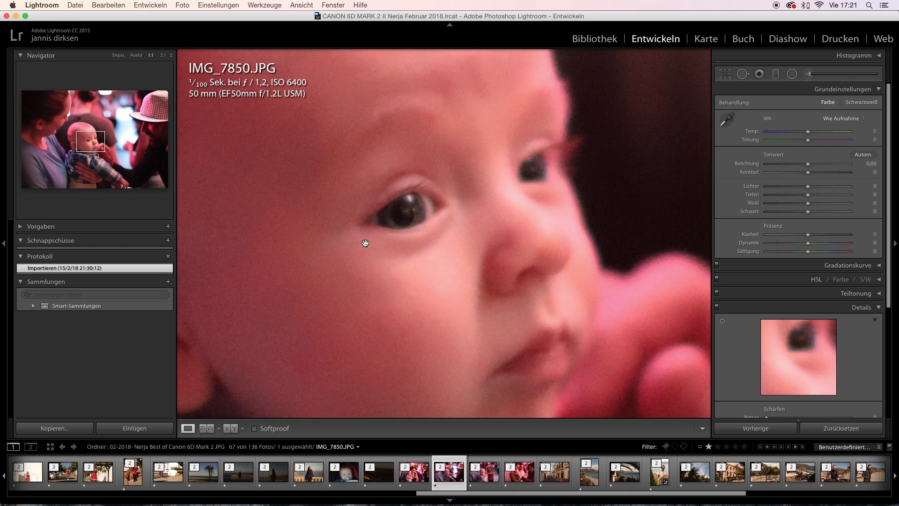
scroll(365, 243, "left", 5)
Step: Try luminance noise reduction of 28 on IMG_7850.JPG, reset it to 0 and show the whole photo
scroll(846, 319, "down", 2)
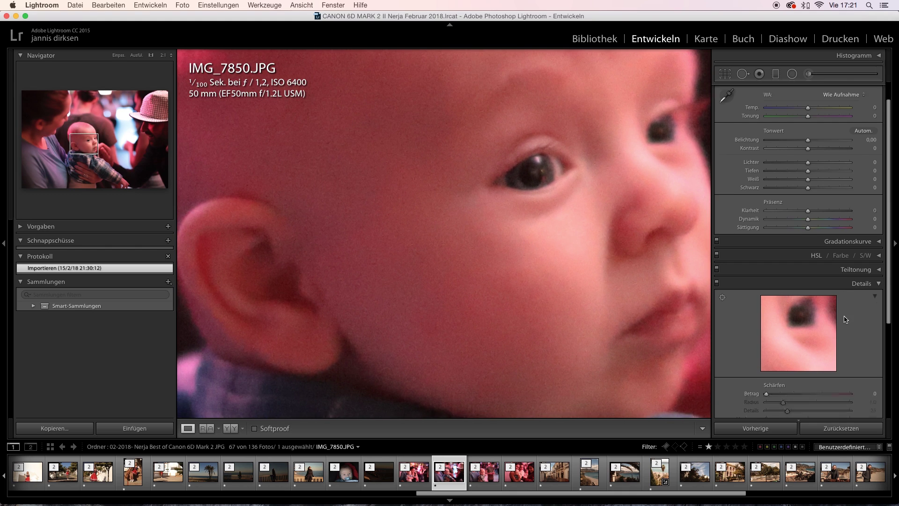
scroll(846, 320, "down", 5)
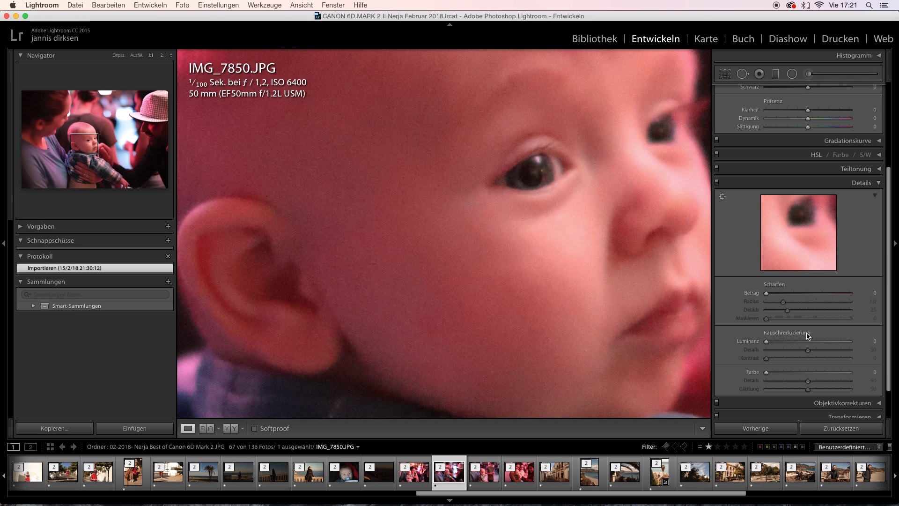
left_click(790, 342)
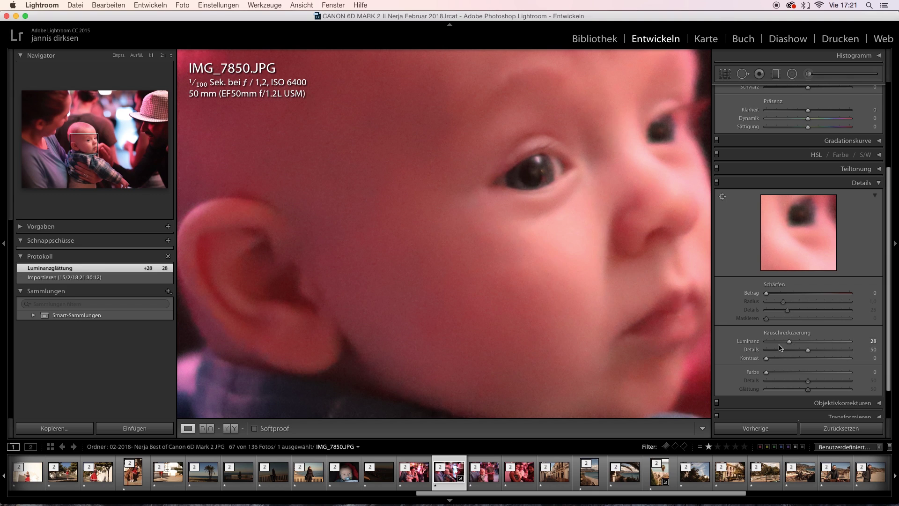
double_click(780, 346)
left_click(469, 193)
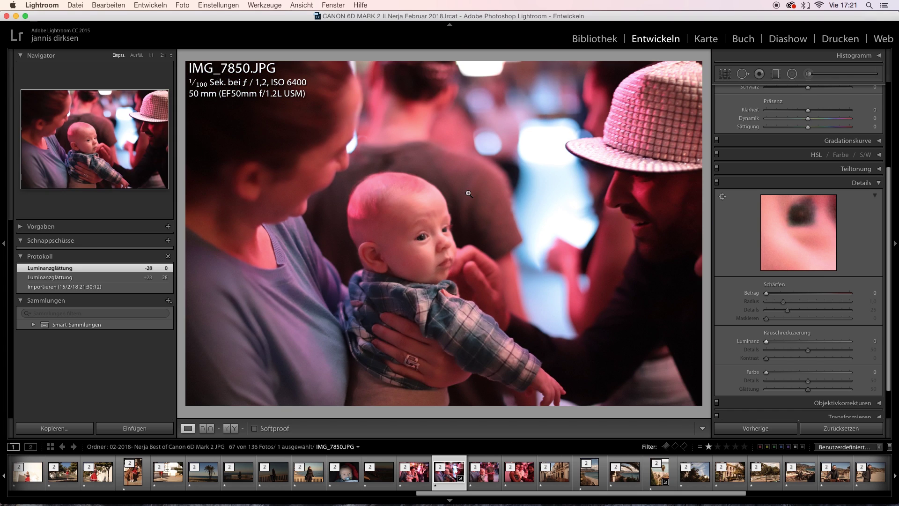
Step: Advance to the ISO 12800 photo IMG_8012.JPG and reset its develop settings
key("Right")
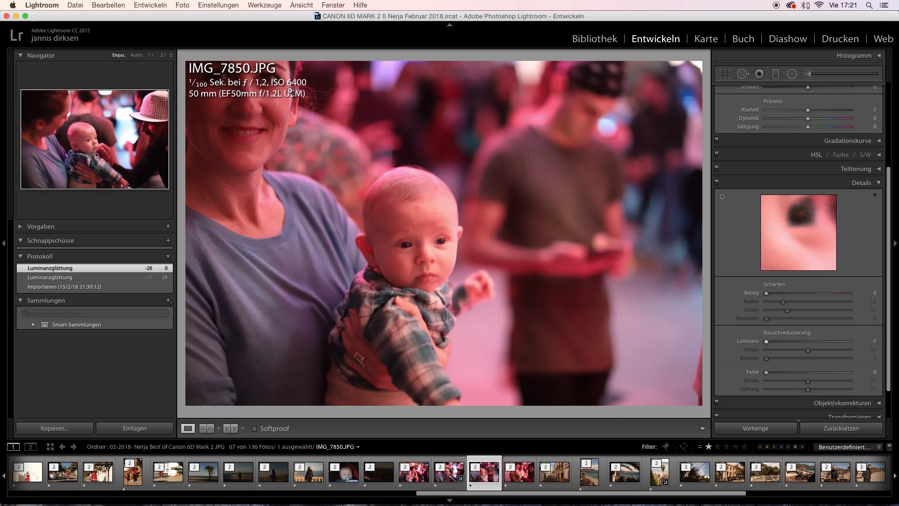
key("Right")
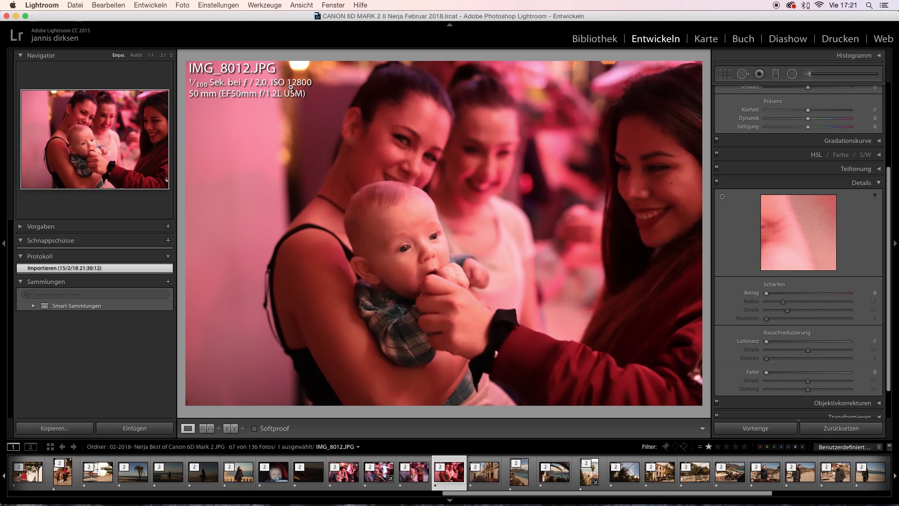
left_click(834, 432)
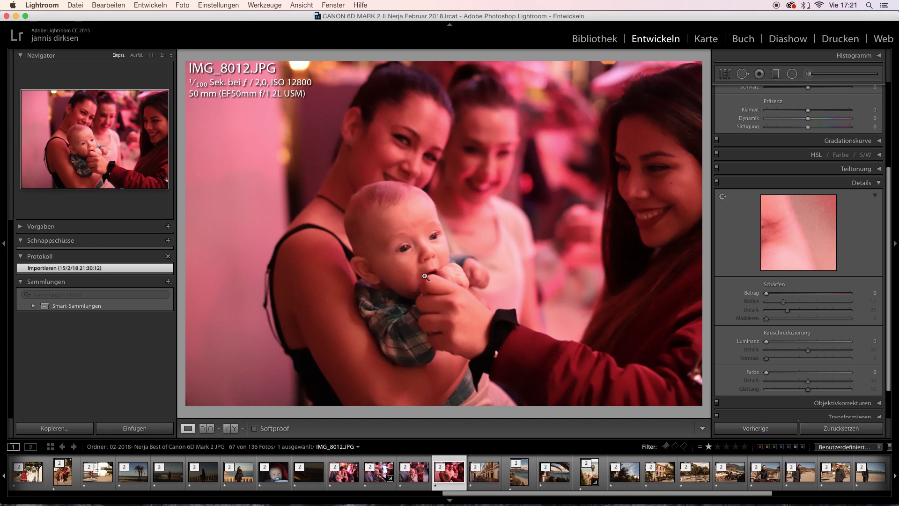
Step: Magnify the baby's face in IMG_8012.JPG to 1:1 and examine the noise around both eyes
left_click(410, 240)
left_click_drag(410, 240, 411, 195)
left_click_drag(341, 257, 425, 243)
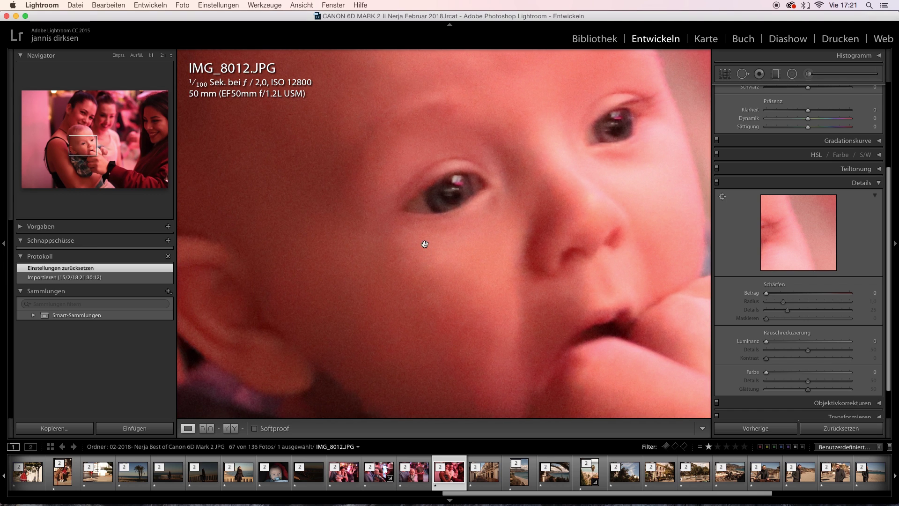
left_click_drag(596, 177, 484, 272)
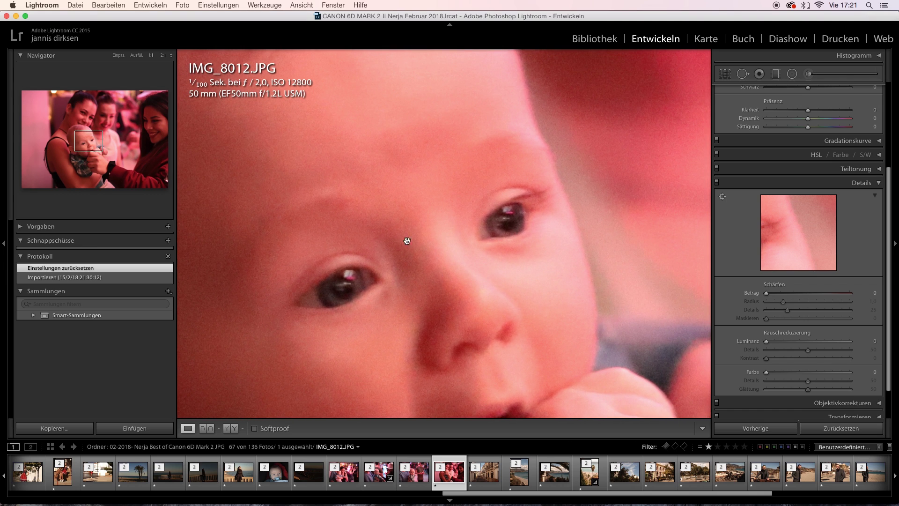
Step: Desaturate IMG_8012.JPG to −100 and set exposure to +1.10, contrast to +23, highlights to −48 and shadows to +28
left_click(399, 223)
scroll(760, 222, "up", 5)
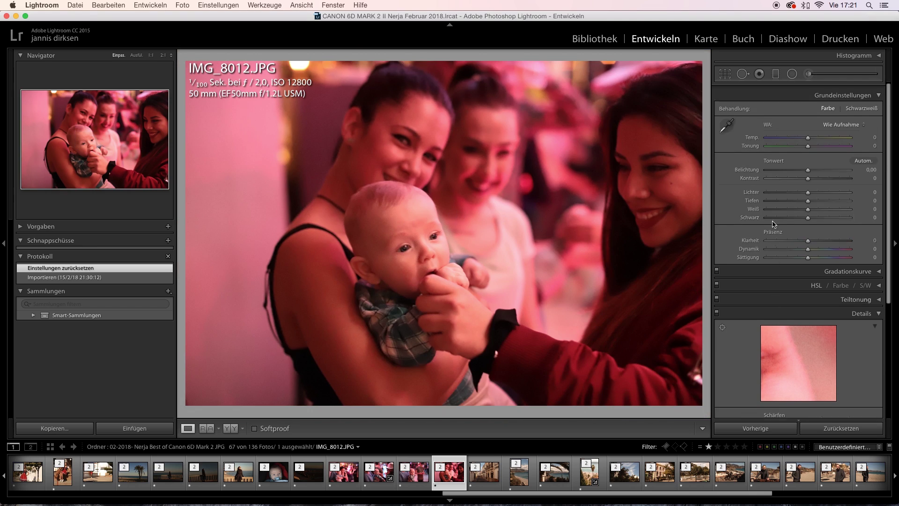
left_click_drag(808, 251, 763, 251)
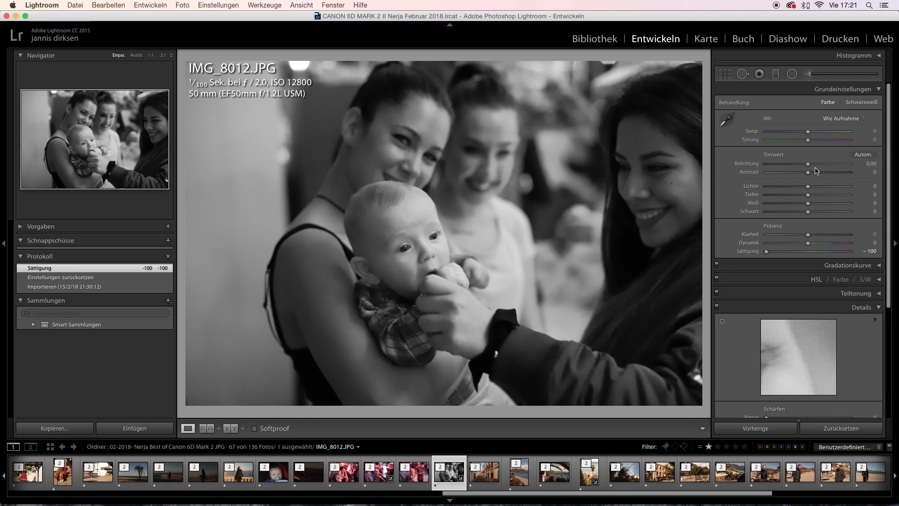
mouse_move(808, 186)
left_mouse_down()
mouse_move(789, 186)
mouse_move(819, 194)
left_mouse_up()
left_click_drag(823, 163, 817, 169)
Step: Examine the noise on the baby's face in the brightened monochrome photo at 1:1 and bring the saturation back to −17
left_click_drag(378, 269, 427, 186)
left_click(470, 259)
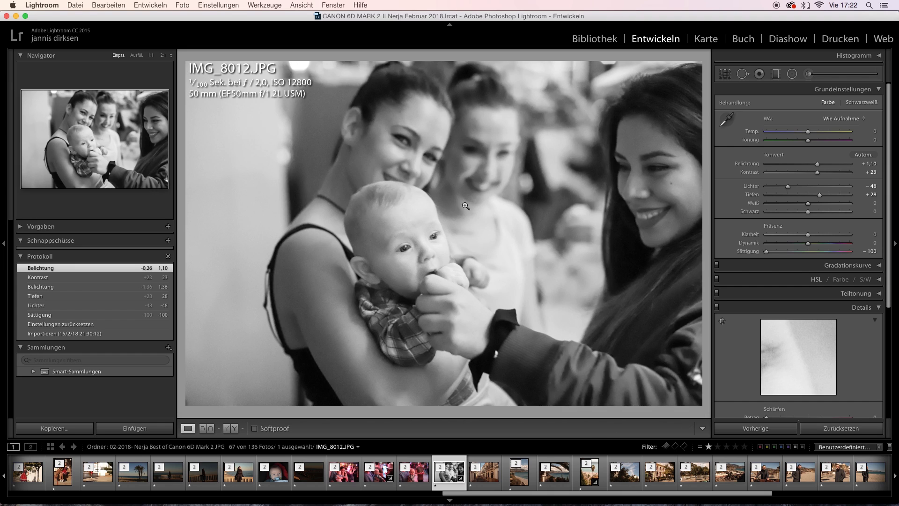
left_click(405, 242)
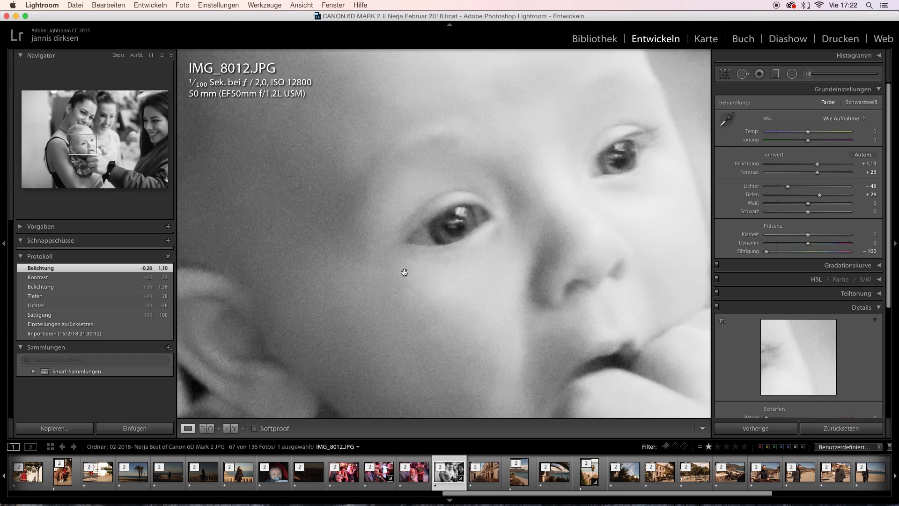
left_click(395, 273)
left_click_drag(766, 251, 802, 253)
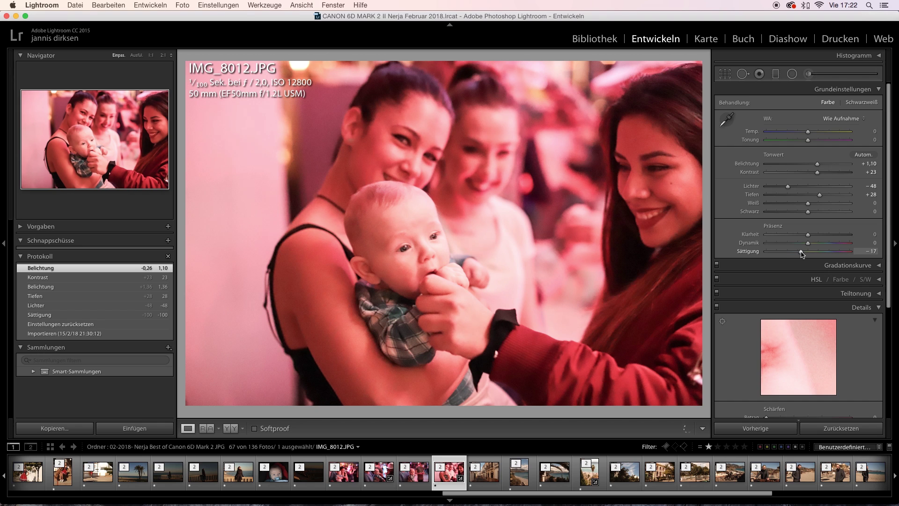
Step: Advance to IMG_8189.JPG and examine the cliffs, the couple on the beach and the grasses at 1:1
key("Right")
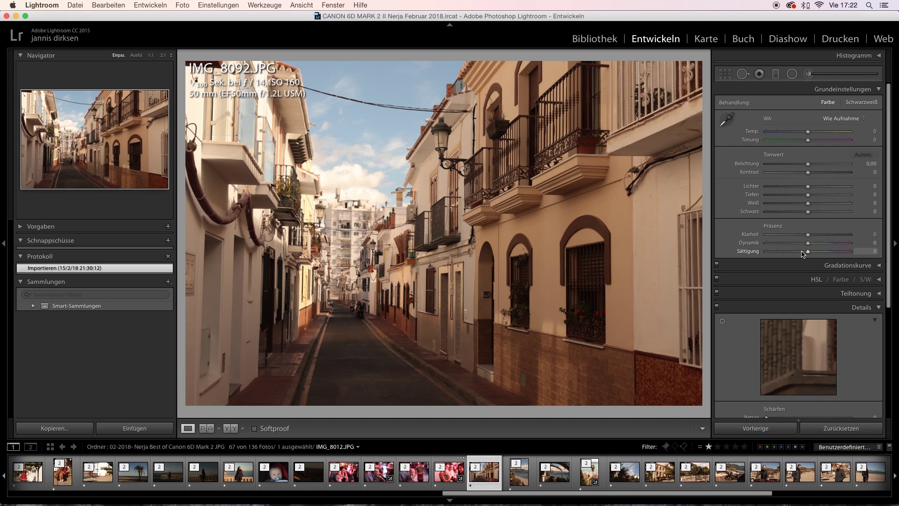
key("Right")
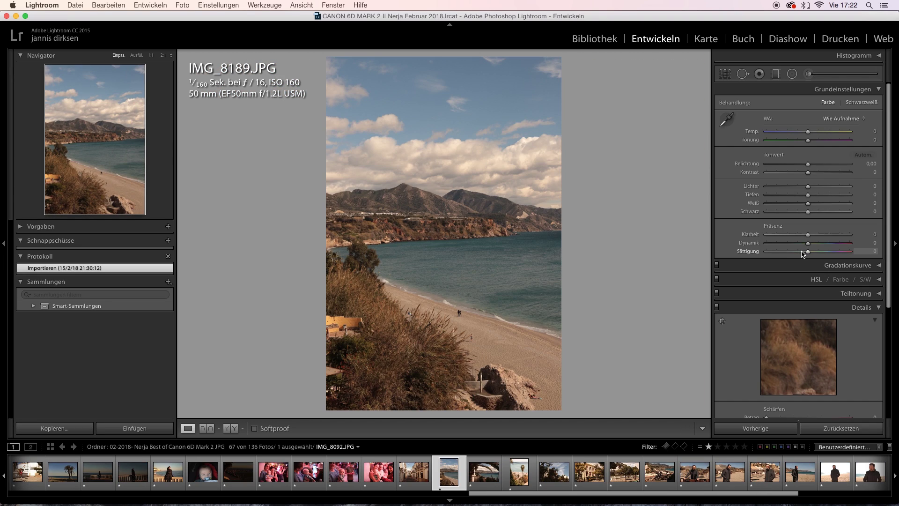
left_click(453, 235)
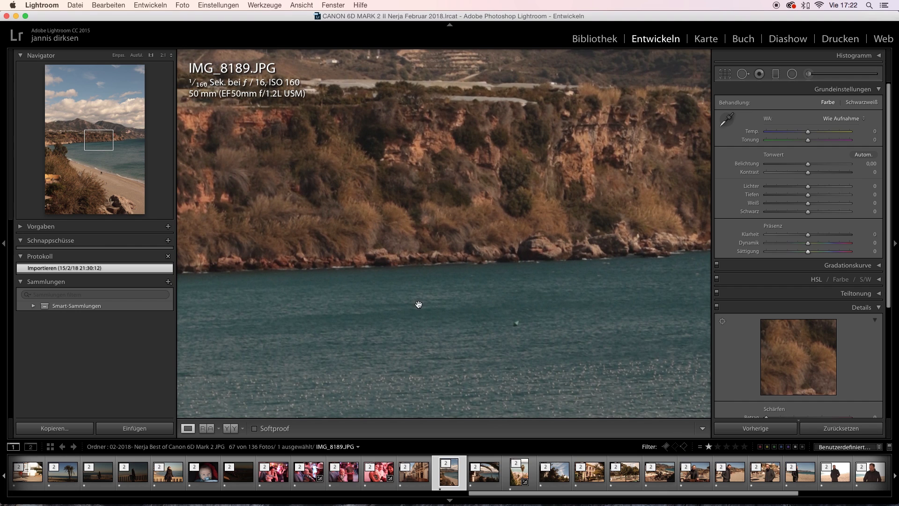
left_click_drag(418, 305, 400, 90)
left_click_drag(395, 212, 400, 94)
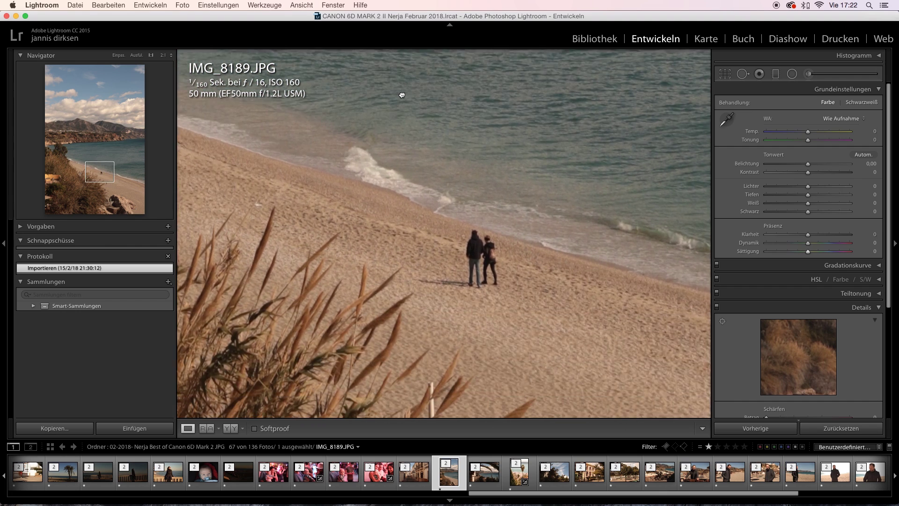
left_click_drag(421, 151, 475, 111)
left_click_drag(396, 144, 485, 107)
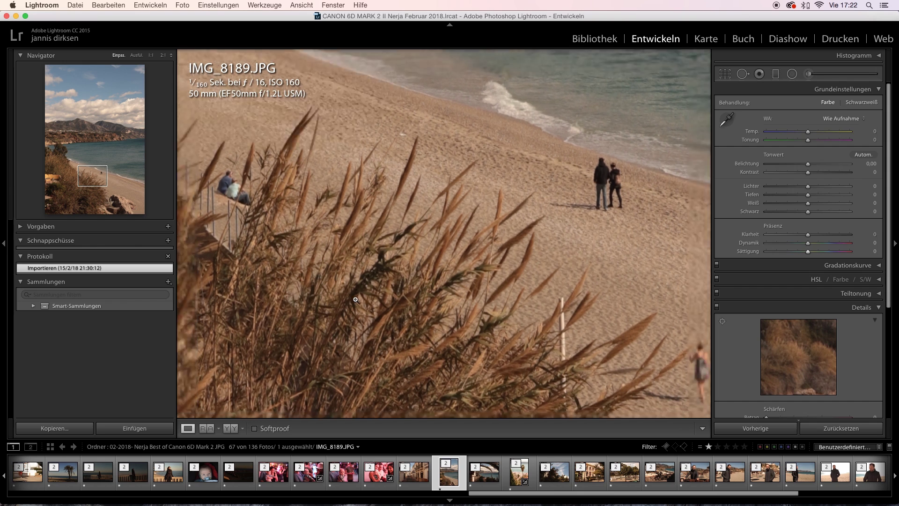
left_click(356, 299)
Step: Browse the beach portraits of the man in the dark coat and examine IMG_8478.JPG at 1:1
left_click(623, 474)
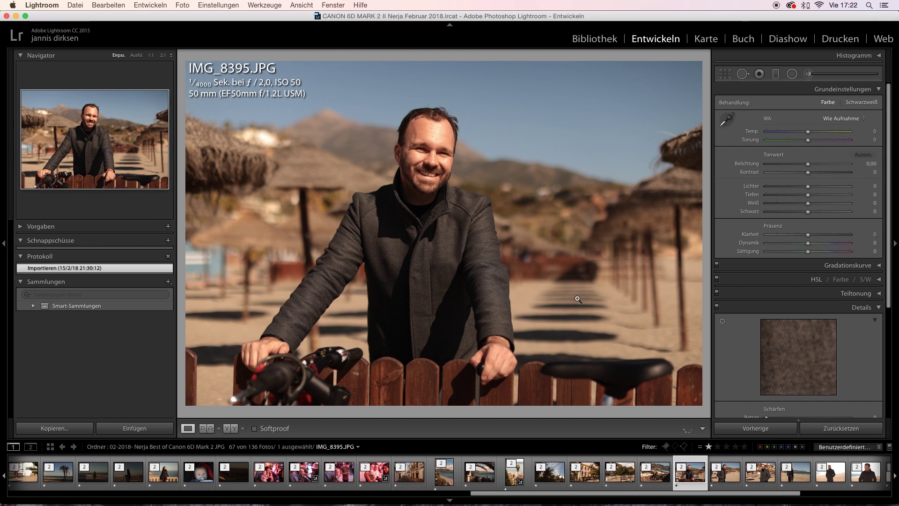
key("Right")
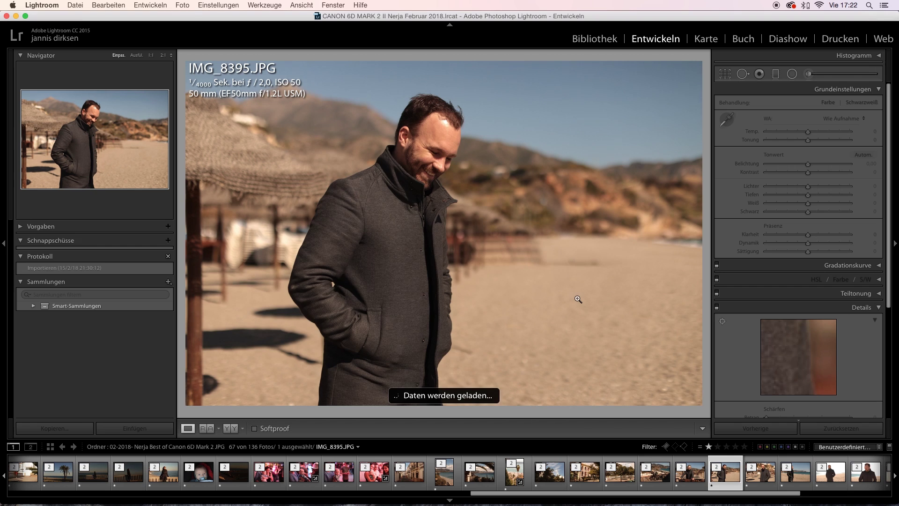
key("Right")
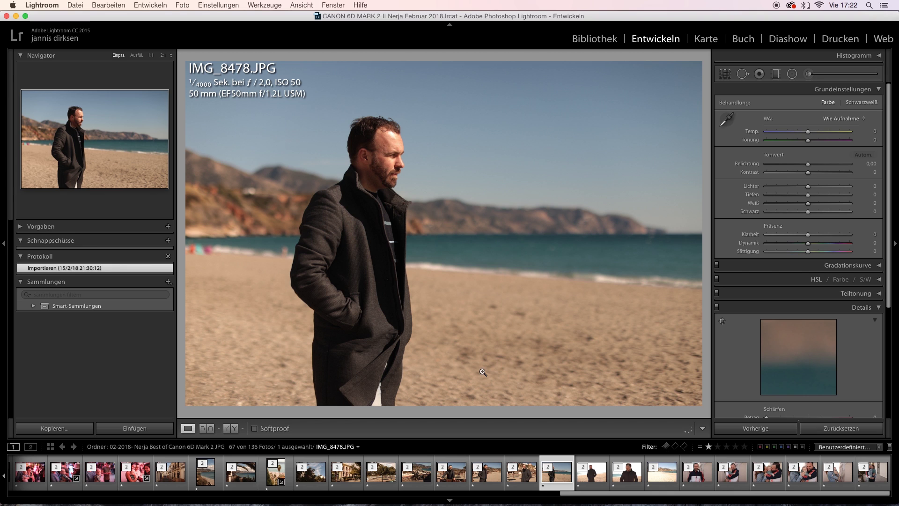
left_click(403, 199)
left_click_drag(347, 163, 326, 317)
left_click(319, 220)
Step: Set the rating filter to two stars and browse the edited street photos up to IMG_4606.JPG Kopie 1
left_click(717, 447)
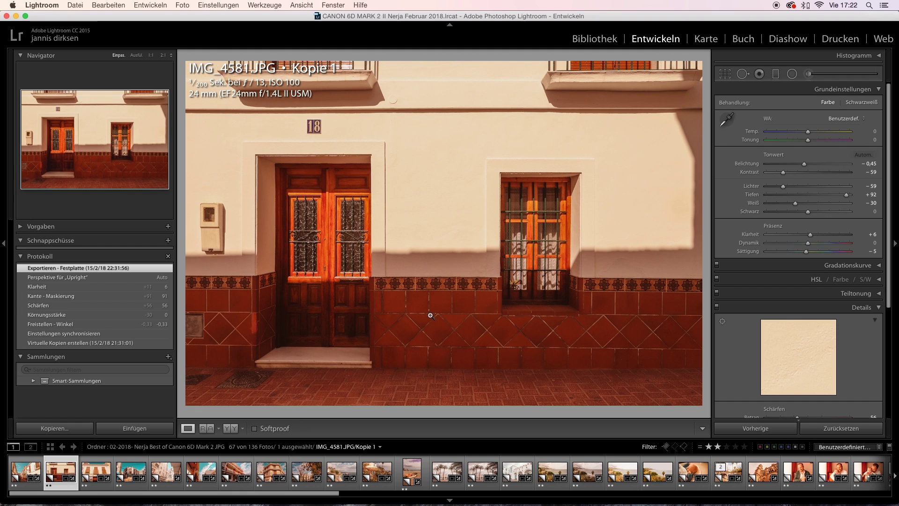
key("Right")
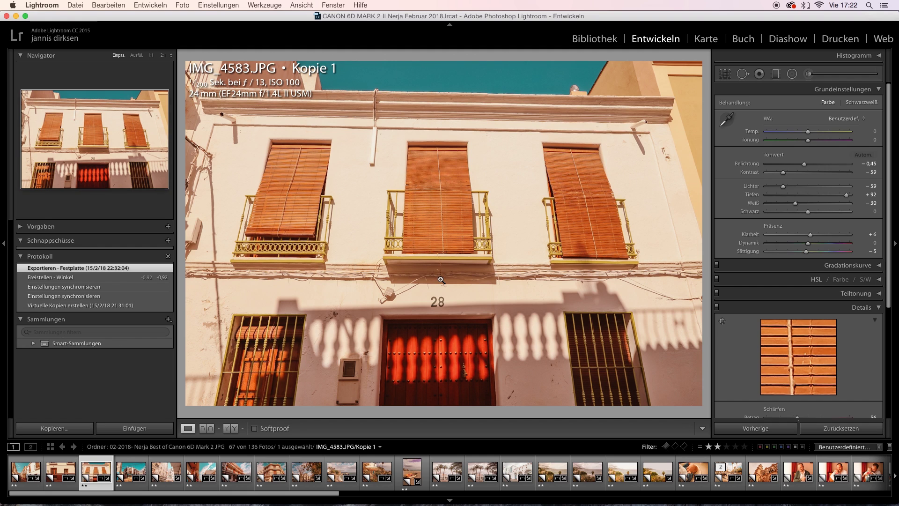
key("Right")
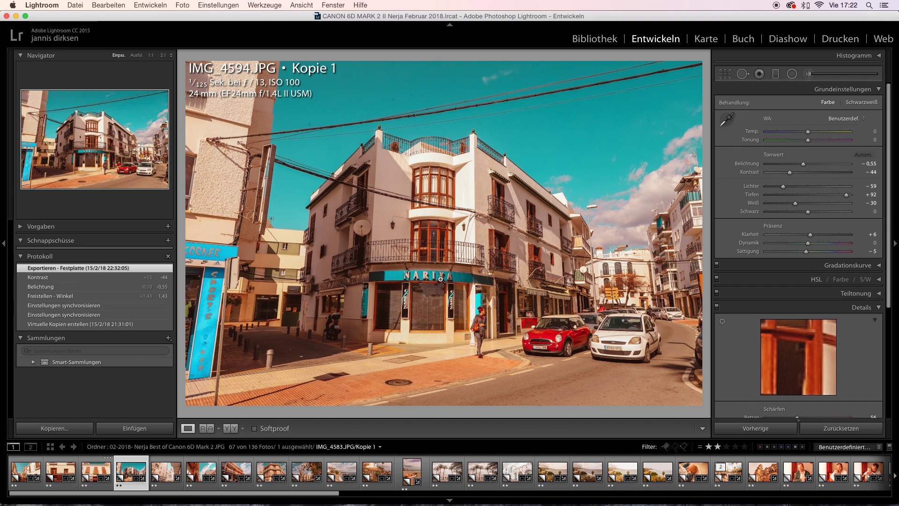
key("Right")
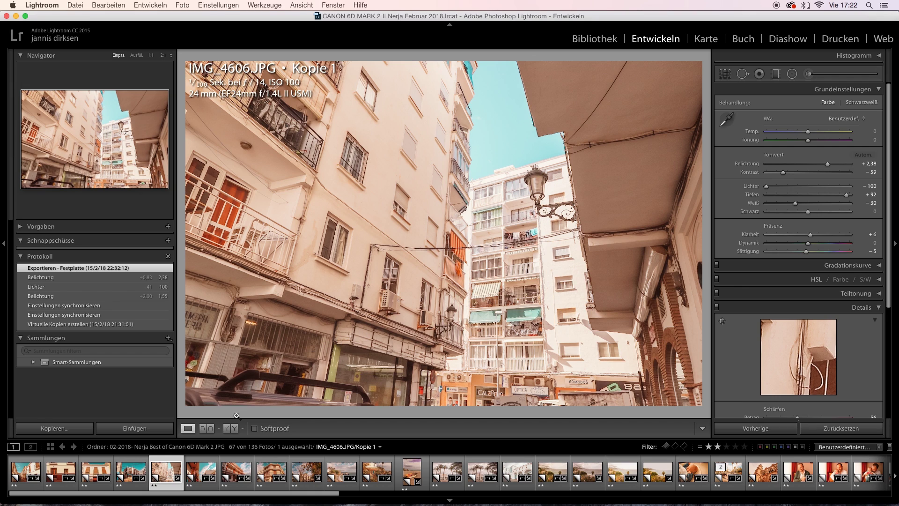
Step: Compare IMG_4606.JPG Kopie 1 before and after side by side, and inspect the noise on the brightened overhang and its cables at 1:1
left_click(231, 428)
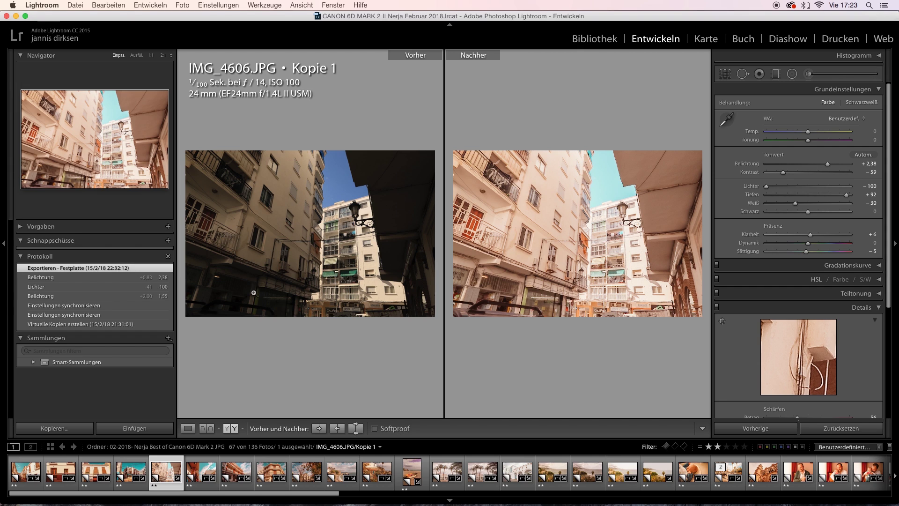
left_click(187, 428)
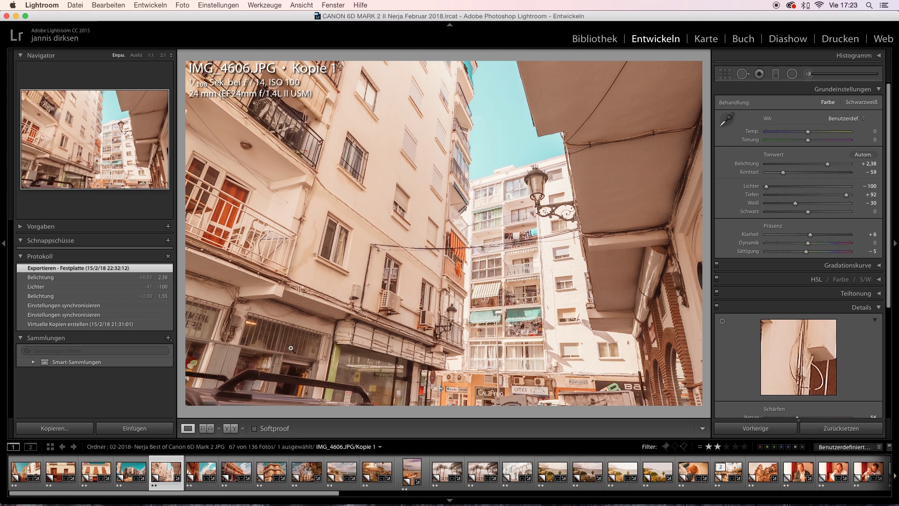
left_click_drag(619, 146, 481, 174)
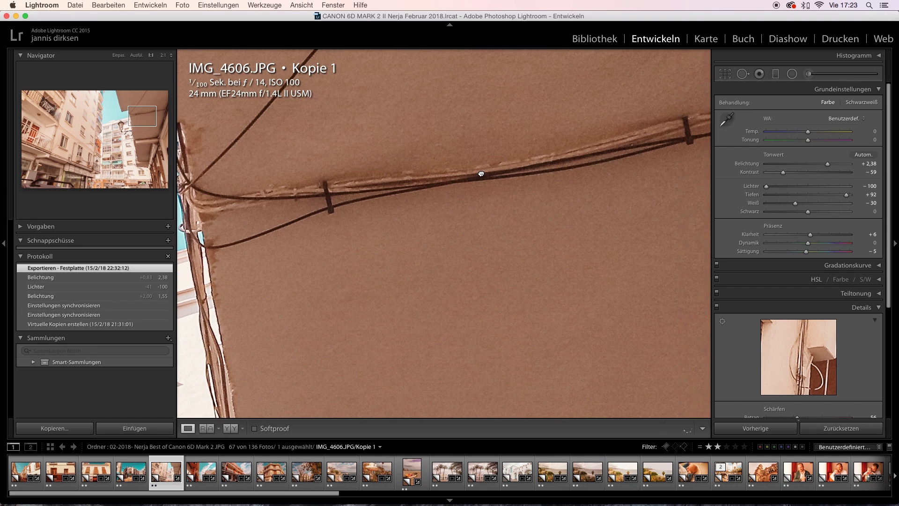
left_click_drag(526, 215, 323, 211)
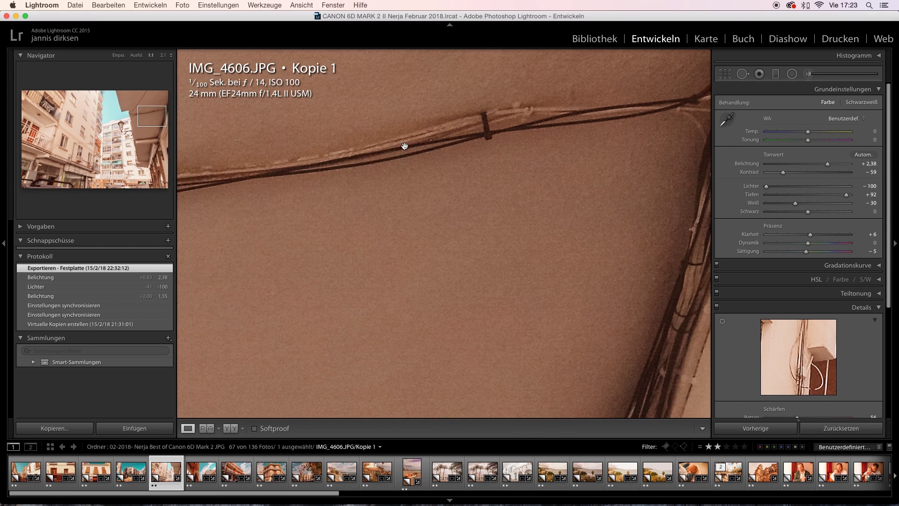
left_click_drag(407, 144, 440, 205)
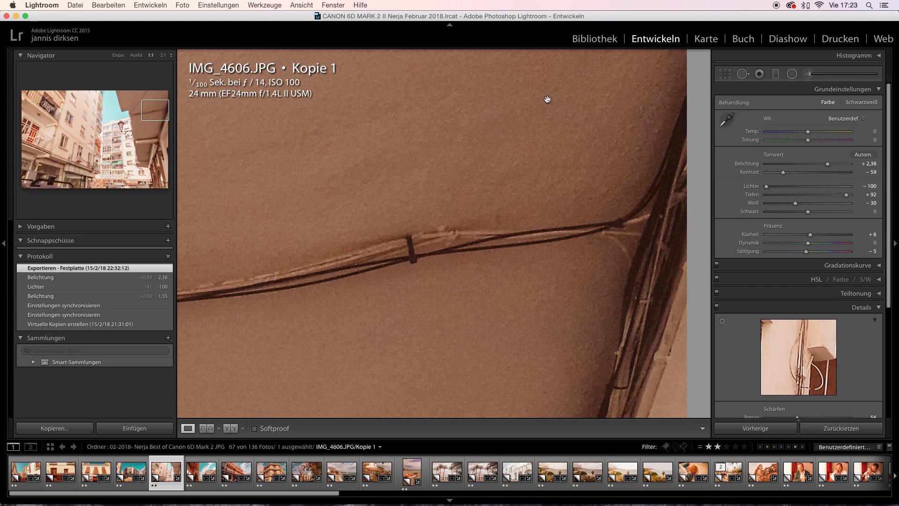
left_click_drag(337, 244, 411, 170)
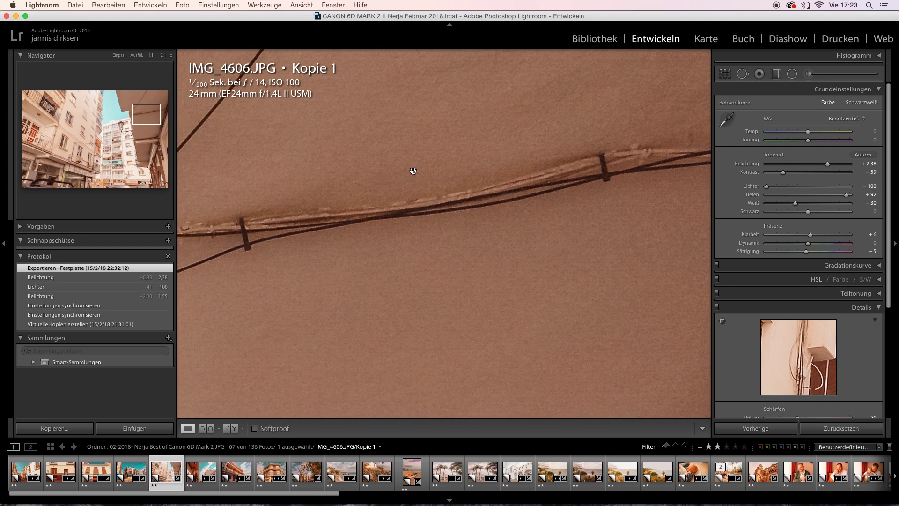
left_click_drag(362, 184, 624, 154)
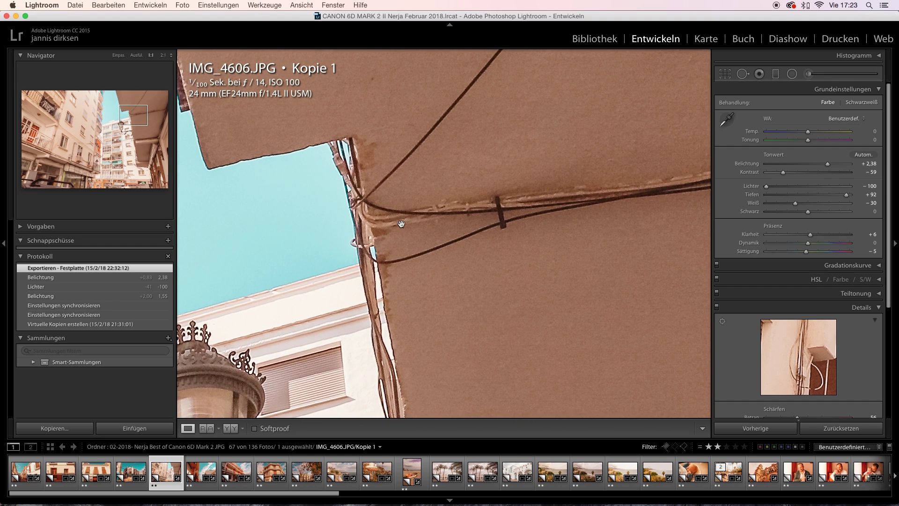
left_click_drag(485, 219, 168, 195)
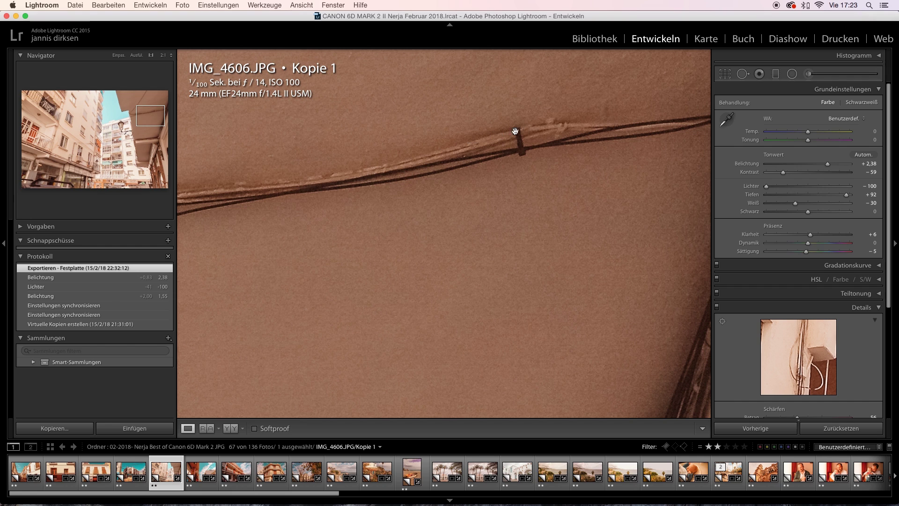
left_click_drag(575, 146, 334, 147)
left_click_drag(405, 255, 415, 229)
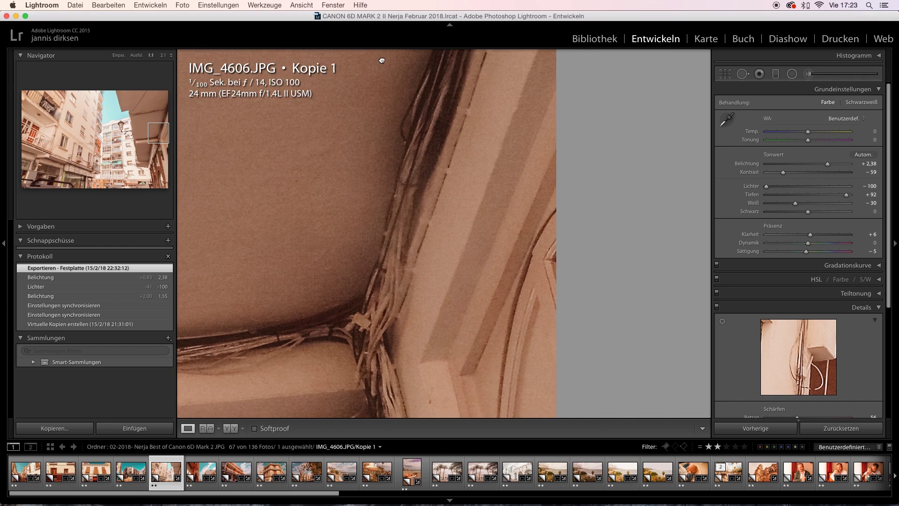
left_click_drag(301, 177, 412, 183)
left_click(412, 183)
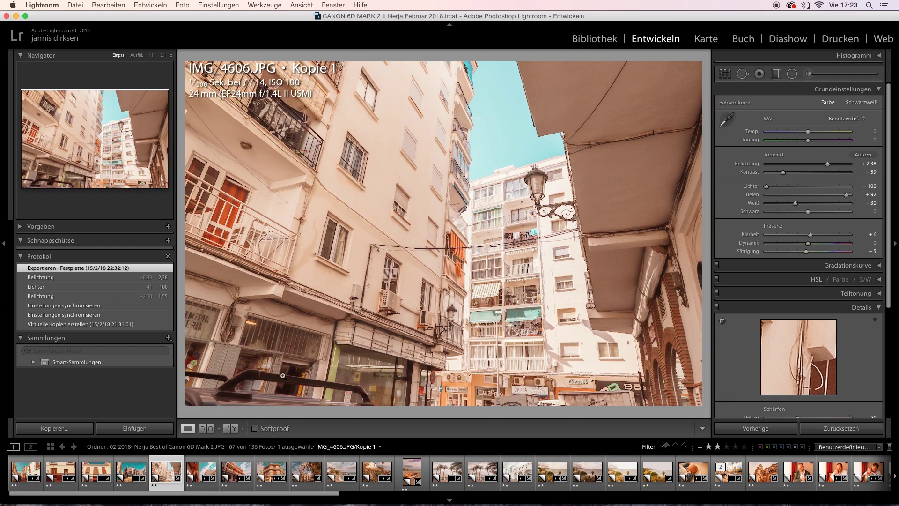
Step: Reset the develop settings of IMG_4606.JPG Kopie 1 while viewing the overhang at 1:1, undo the reset and show the whole photo
left_click(595, 268)
left_click(594, 268)
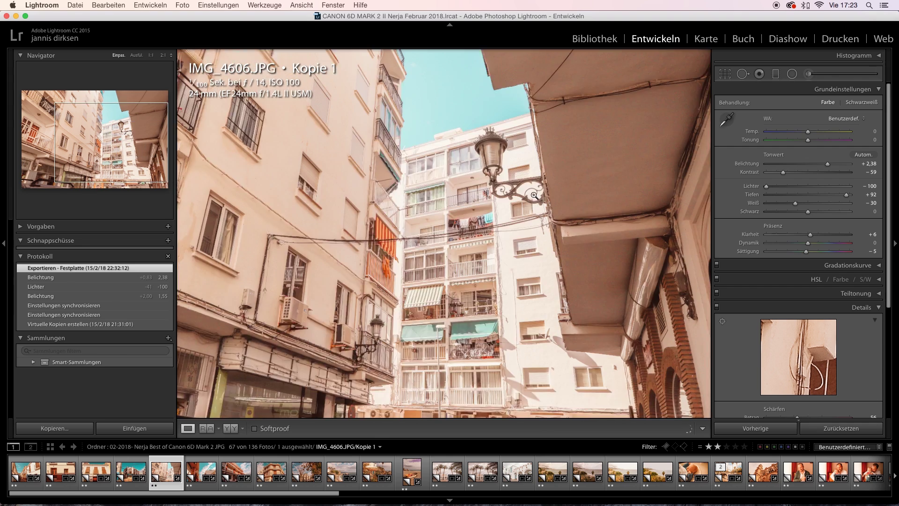
left_click(625, 149)
left_click_drag(546, 164, 240, 176)
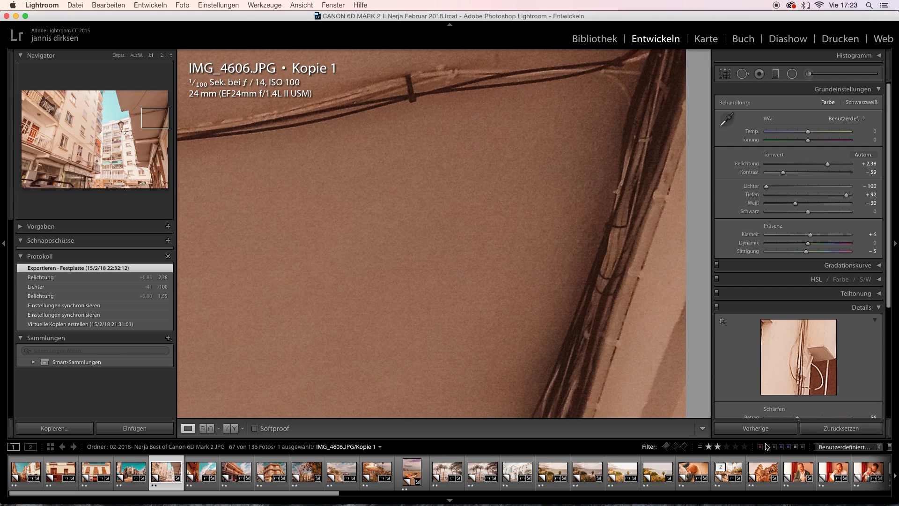
left_click(841, 429)
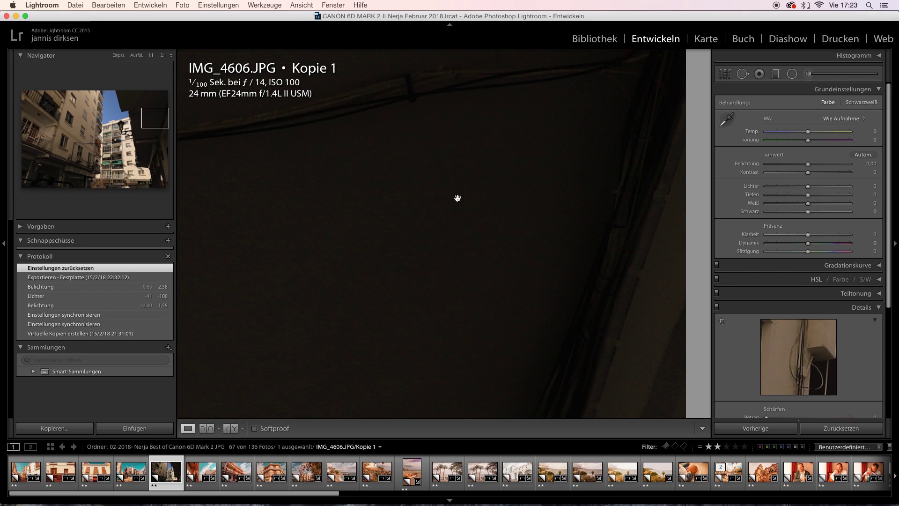
key("super+z")
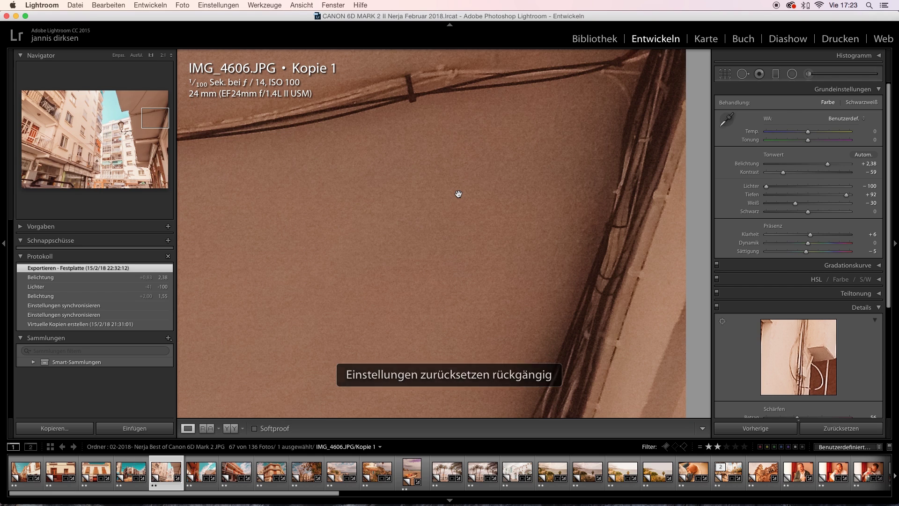
left_click(458, 195)
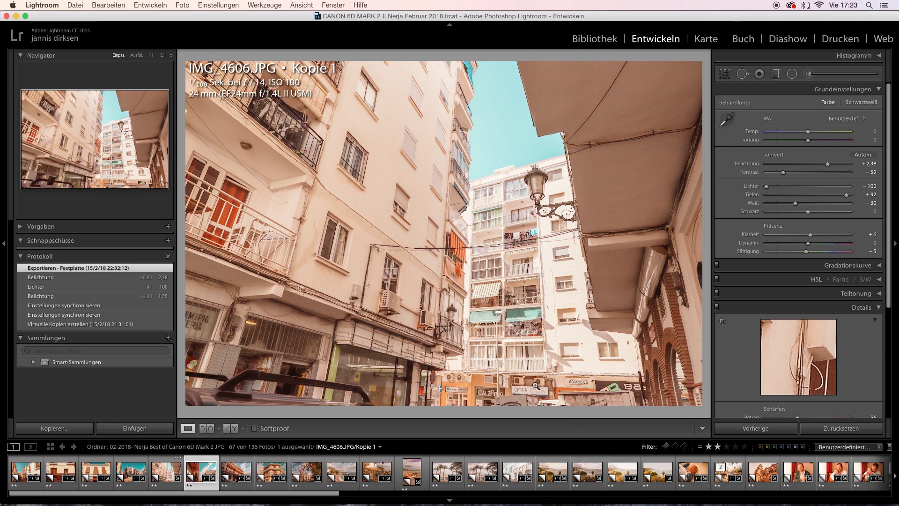
Step: Advance to IMG_4636.JPG Kopie 1 and reset its develop settings
key("Right")
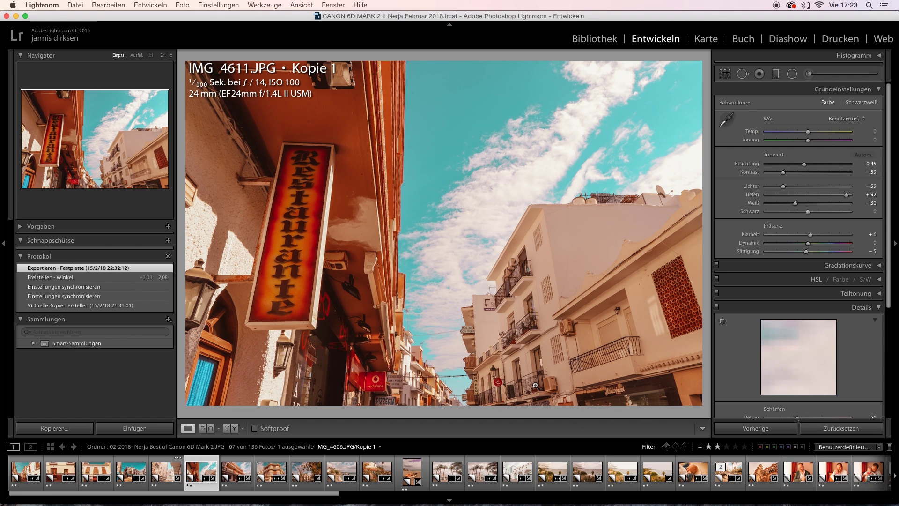
key("Right")
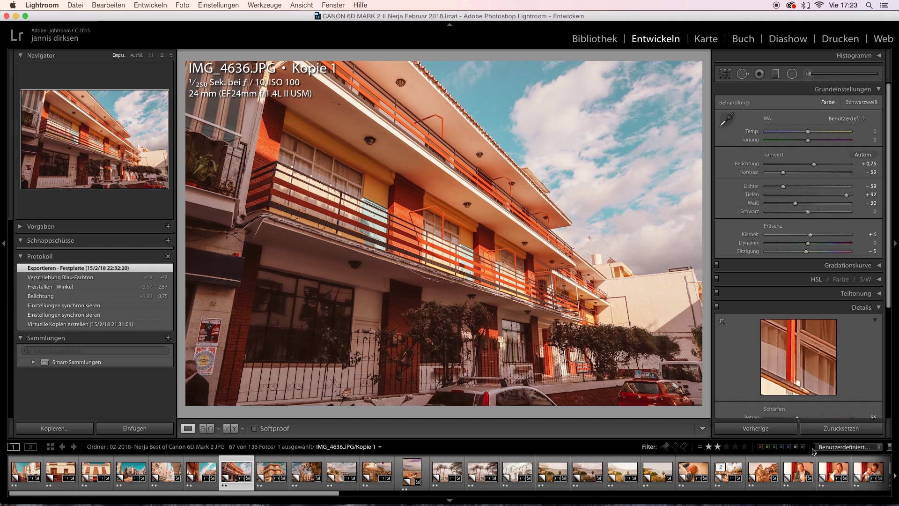
left_click(829, 431)
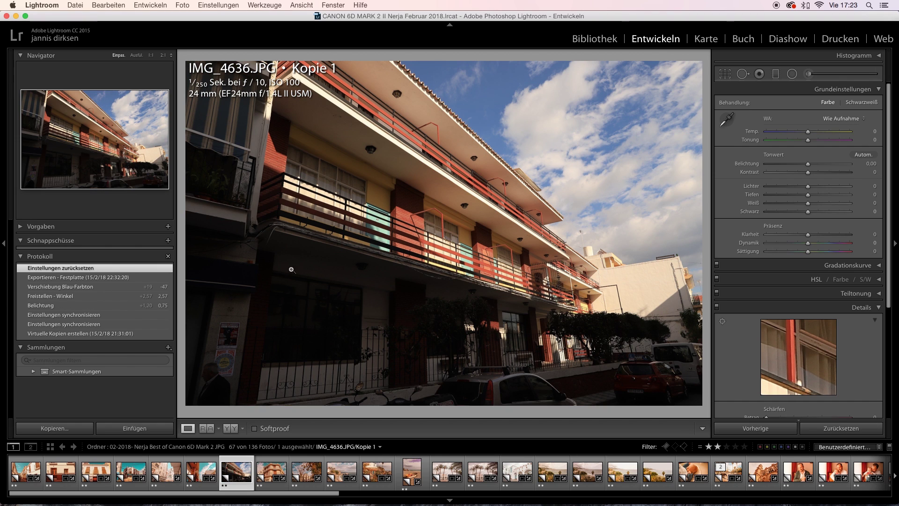
Step: Inspect the hedge in IMG_4636.JPG Kopie 1 at 1:1, undoing the develop reset to compare the dark original with the brightened edit
left_click_drag(614, 323, 501, 234)
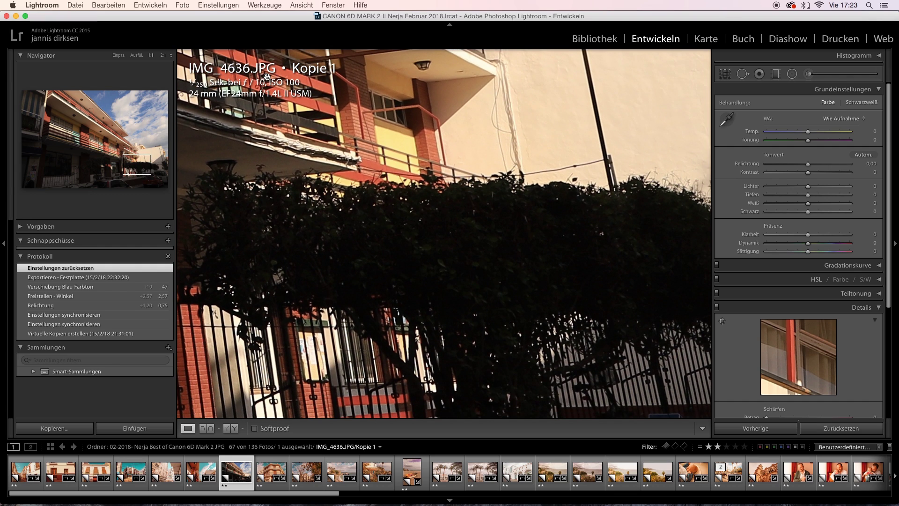
key("super+z")
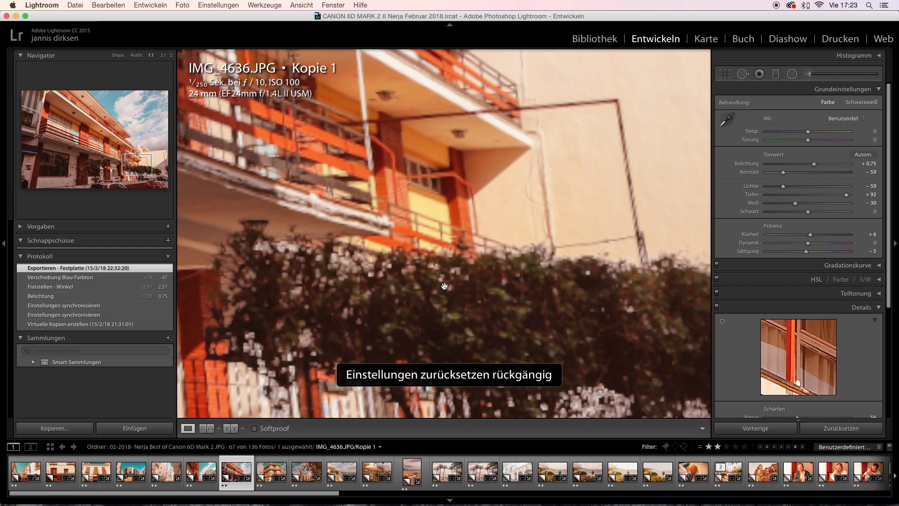
left_click_drag(538, 307, 489, 220)
left_click_drag(493, 256, 447, 223)
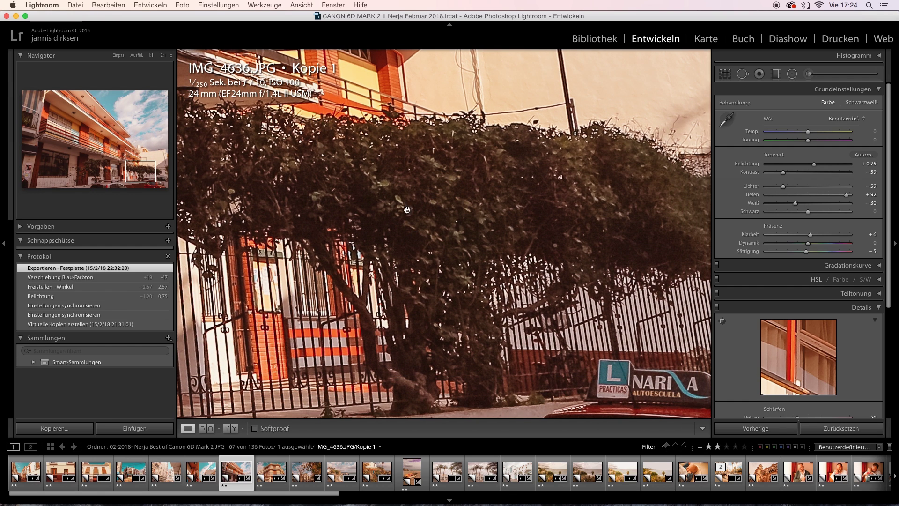
left_click(430, 235)
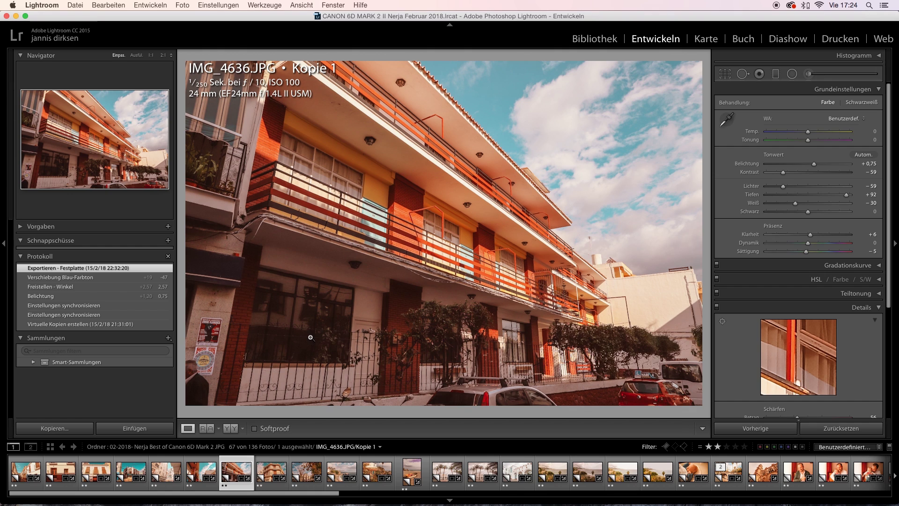
Step: Browse on to IMG_4659.JPG Kopie 1 and check the house facade with its balconies at 1:1
key("Right")
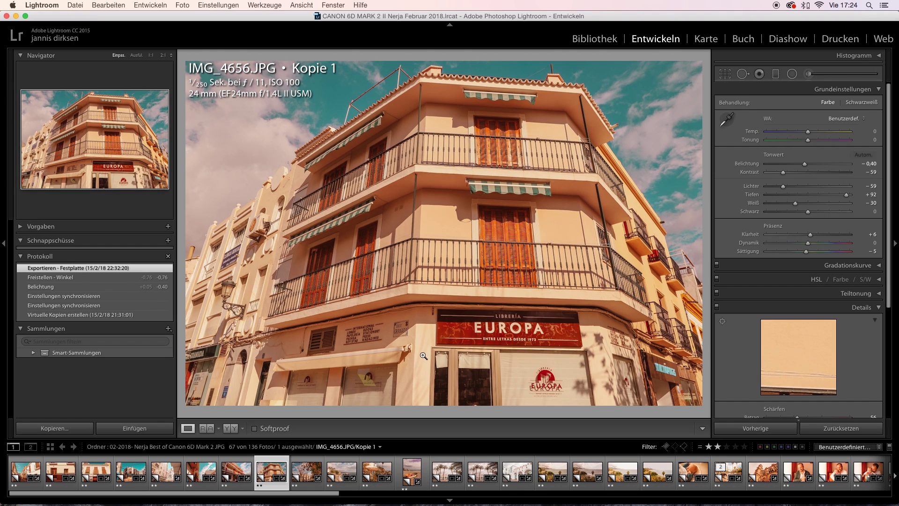
key("Right")
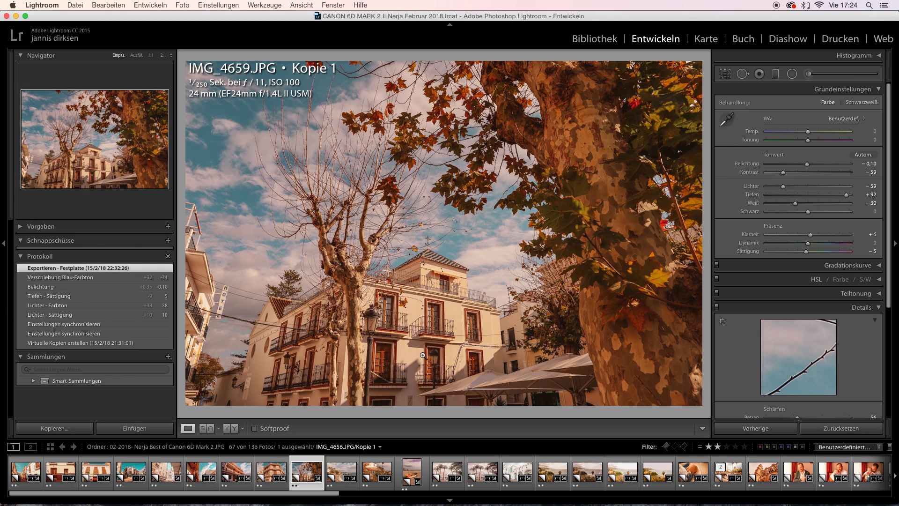
left_click(429, 315)
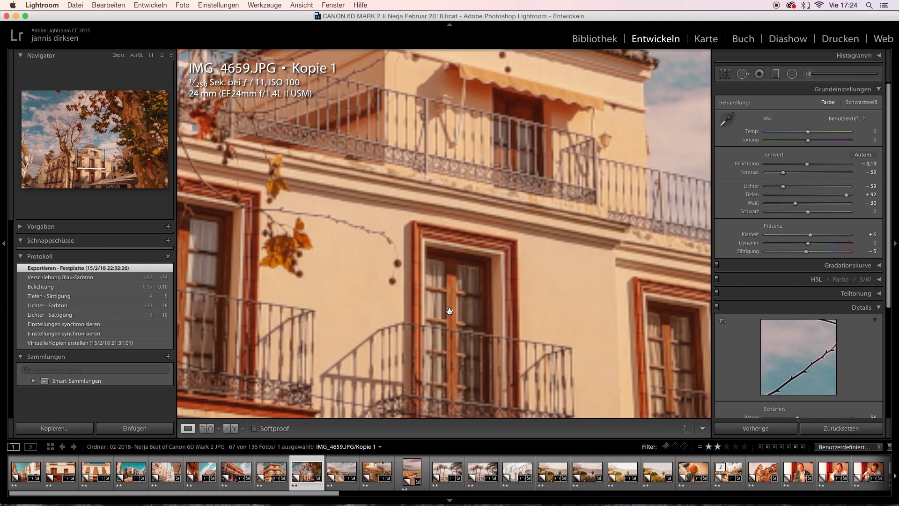
left_click(450, 311)
Step: Browse on to IMG_4715.JPG Kopie 1 and check the stone hut's blue door at 1:1
key("Right")
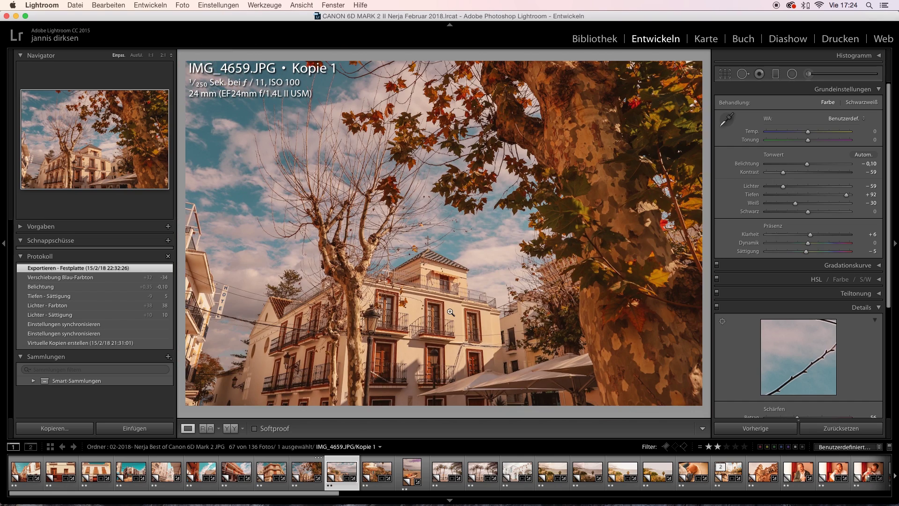
key("Right")
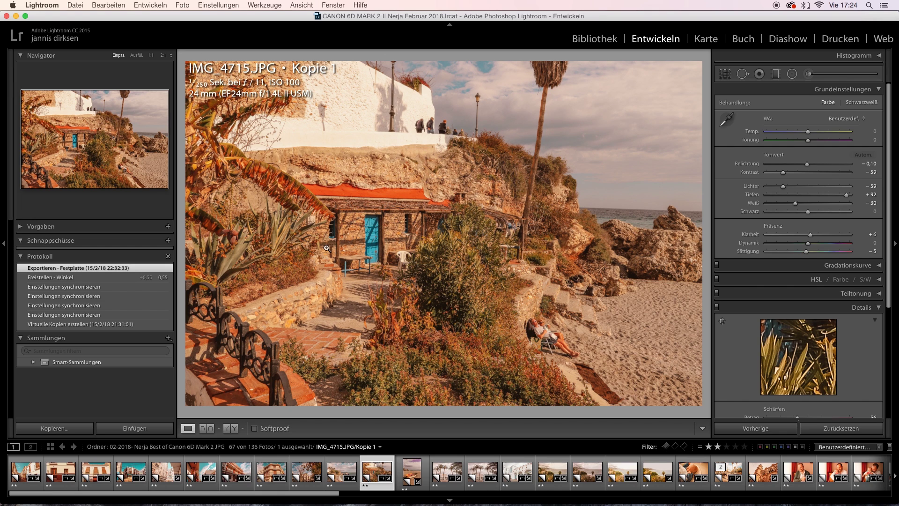
left_click(378, 244)
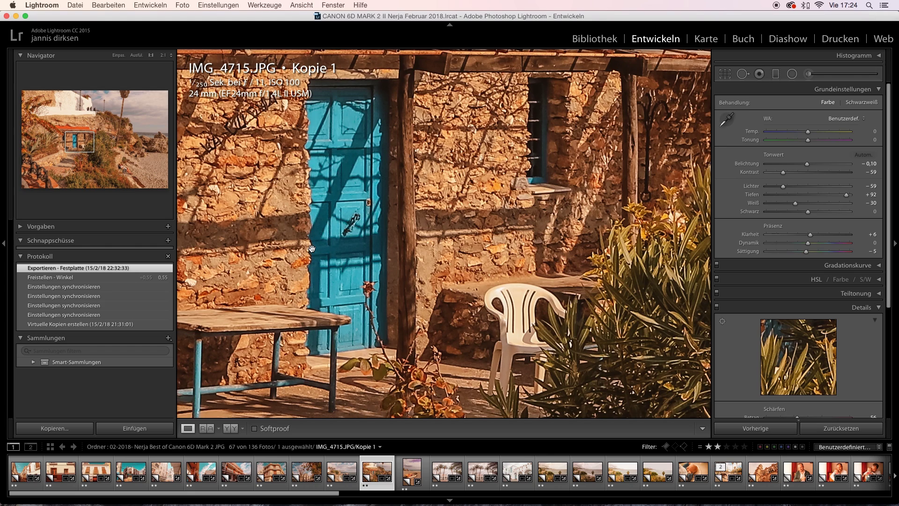
left_click(311, 248)
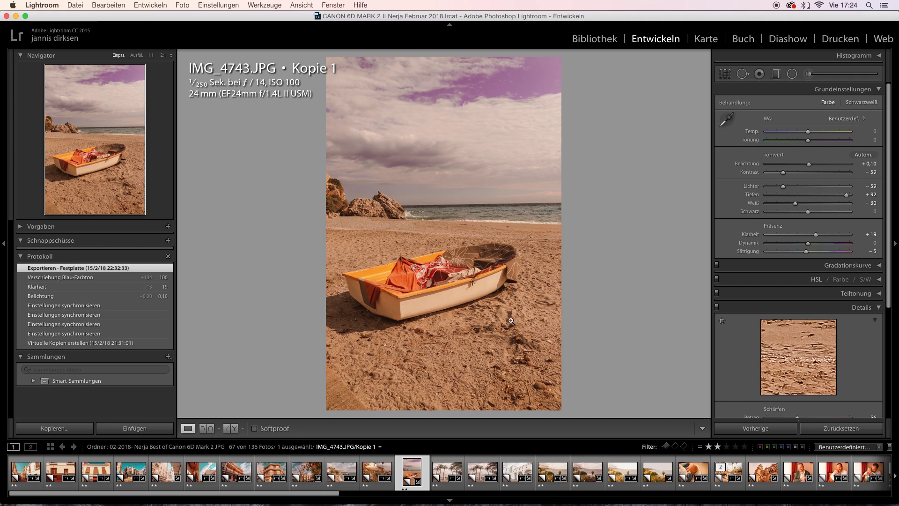
Step: Browse to the palm tree photo IMG_4755.JPG Kopie 1, compare it before and after side by side, and return to the single view
key("Right")
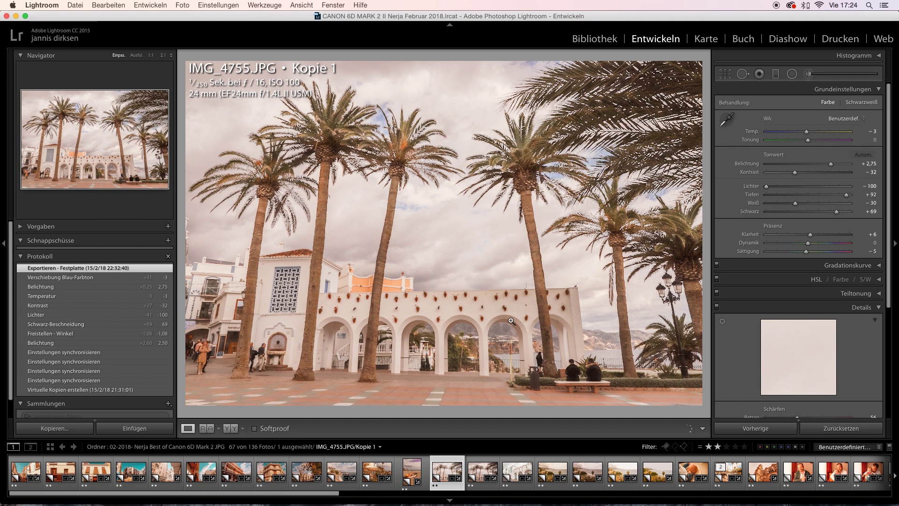
key("Right")
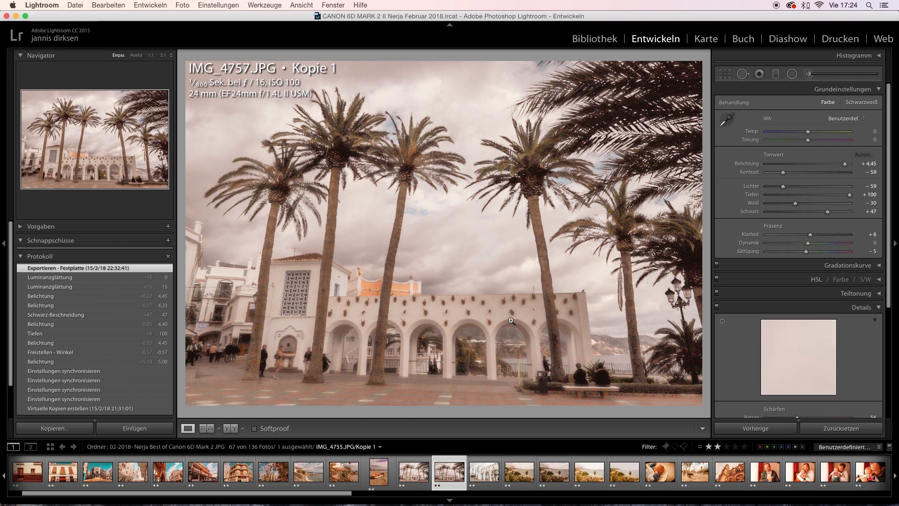
key("Left")
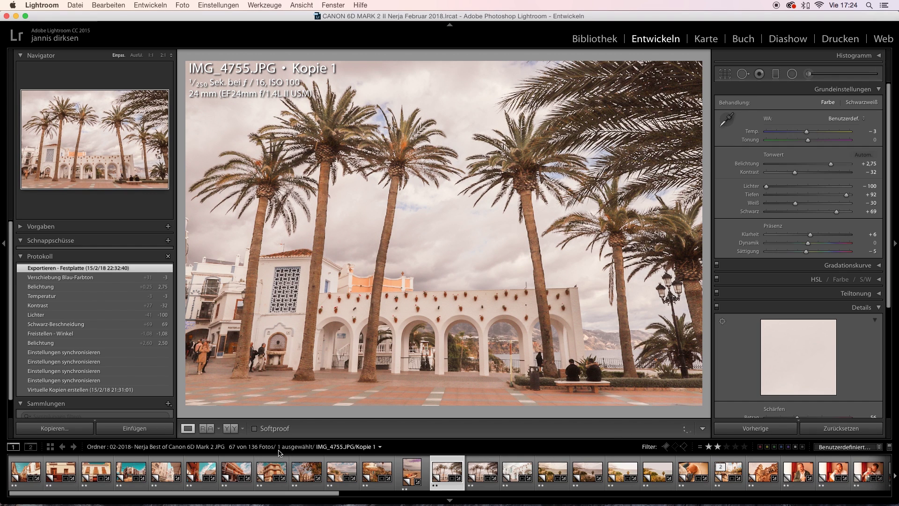
left_click(234, 430)
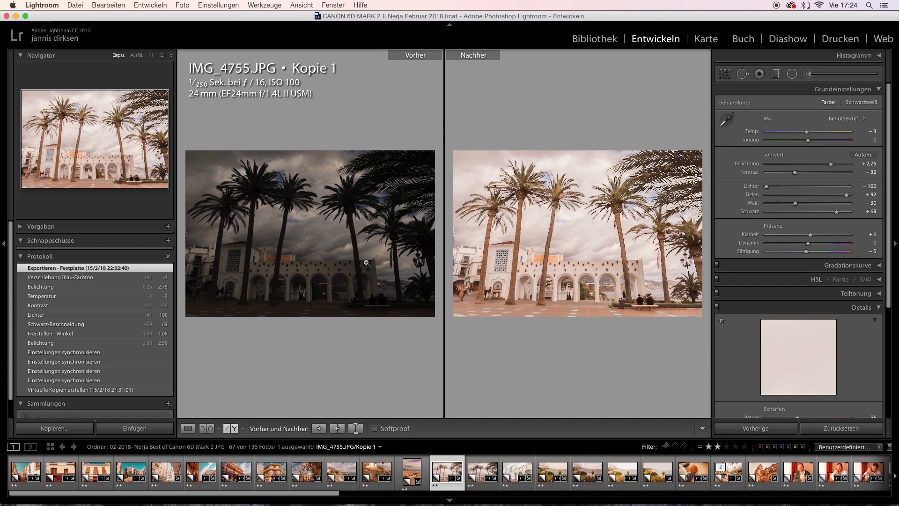
key("Right")
key("Left")
left_click(188, 428)
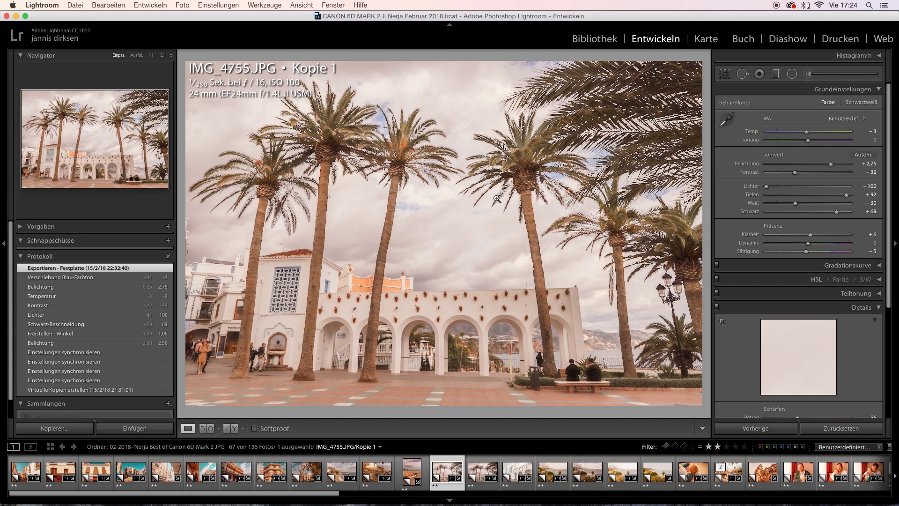
Step: Inspect the noise in the brightened palm crowns of IMG_4755.JPG Kopie 1 at 1:1
left_click(496, 199)
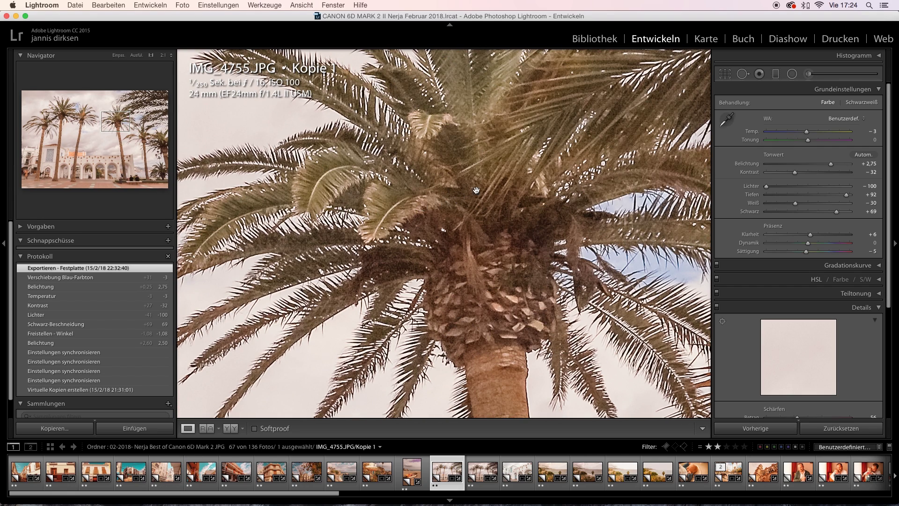
left_click_drag(482, 167, 463, 243)
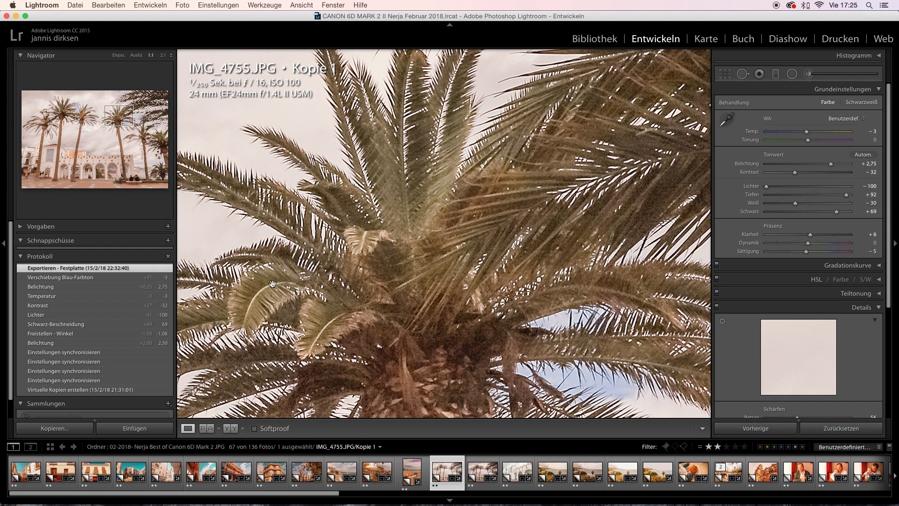
left_click_drag(298, 301, 354, 251)
left_click_drag(333, 316, 319, 240)
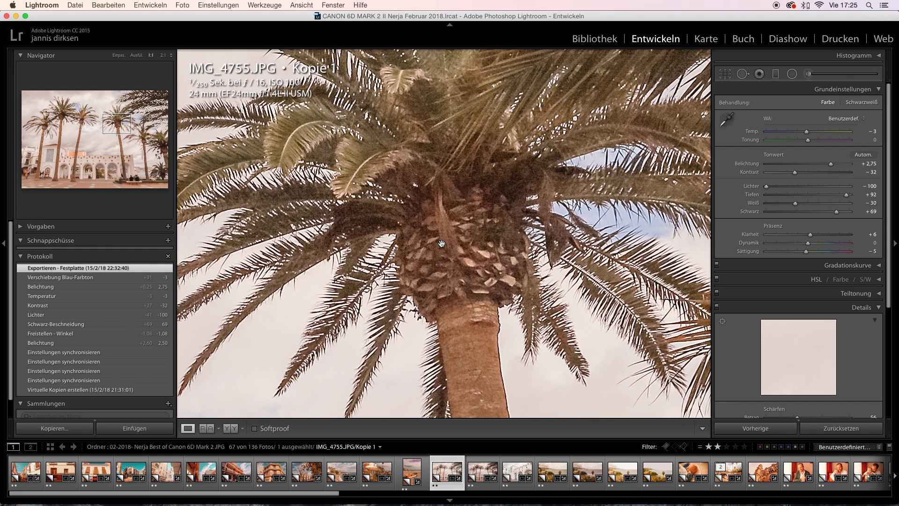
left_click_drag(525, 269, 379, 188)
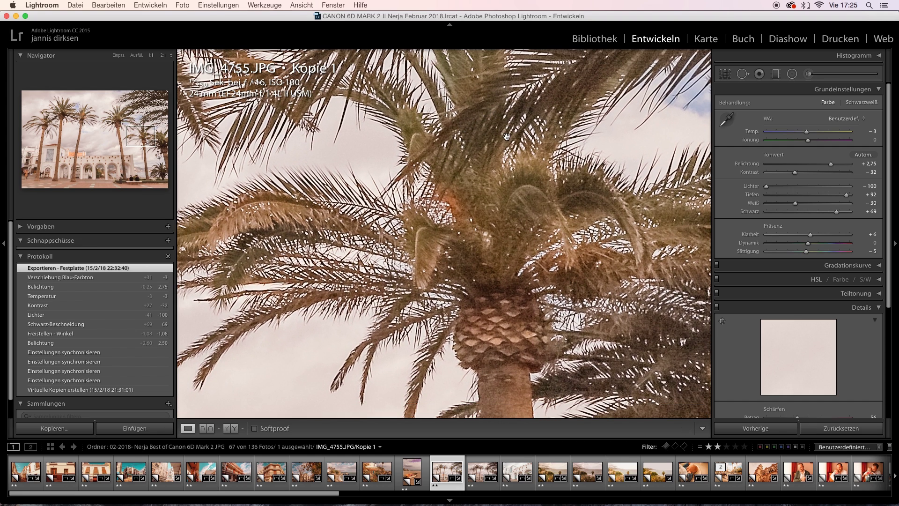
Step: Reset the develop settings of IMG_4755.JPG Kopie 1 at 1:1, undo the reset and show the whole photo
left_click(841, 428)
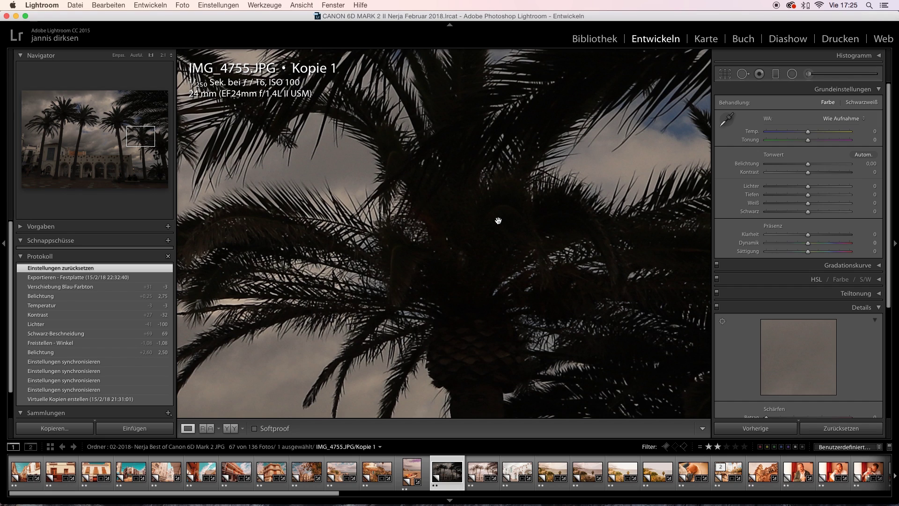
key("super+z")
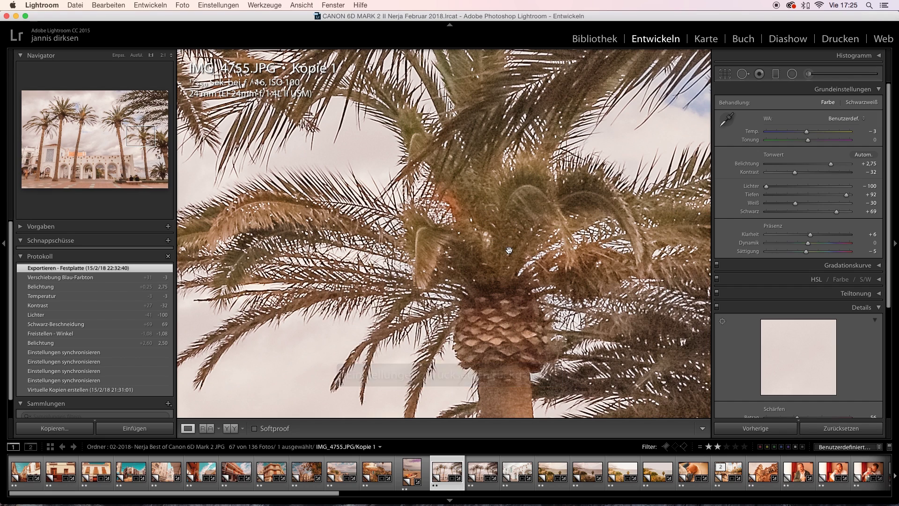
left_click_drag(486, 213, 415, 207)
left_click(427, 206)
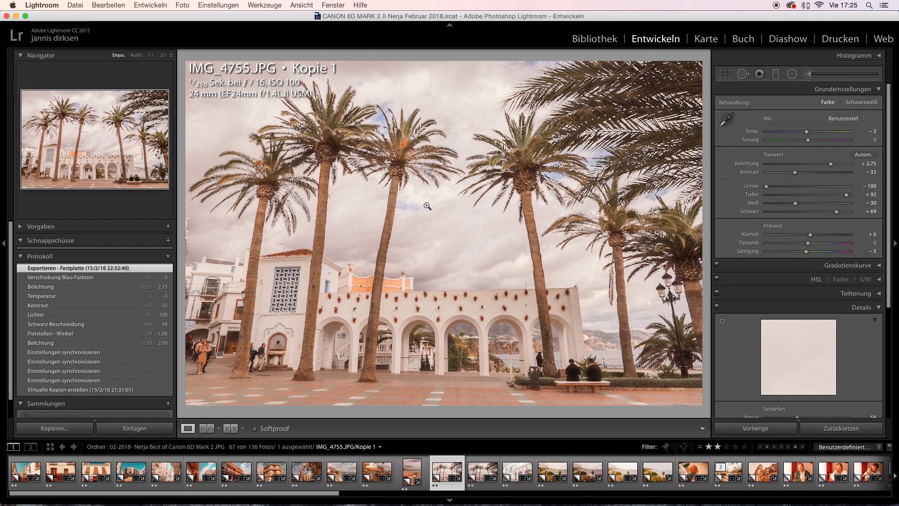
Step: Advance to IMG_4757.JPG Kopie 1 and set its sharpening amount to 0
key("Right")
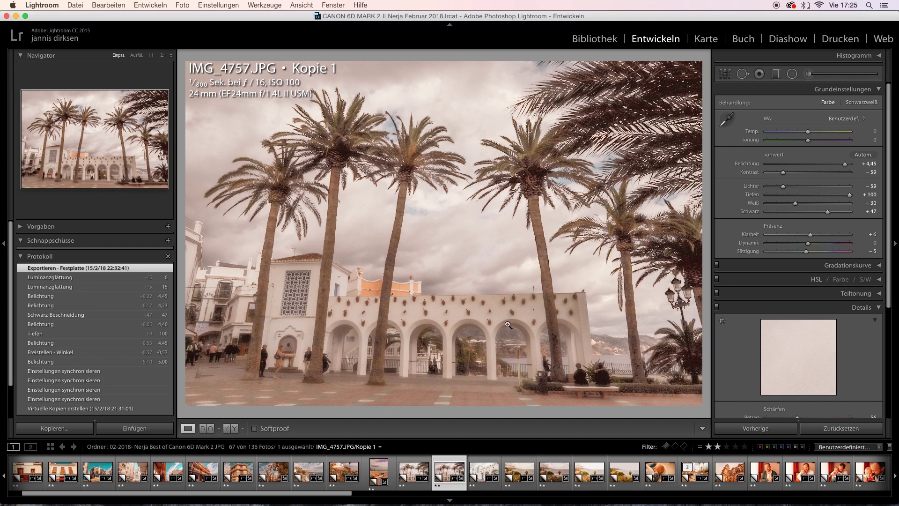
scroll(805, 331, "down", 2)
scroll(804, 331, "down", 3)
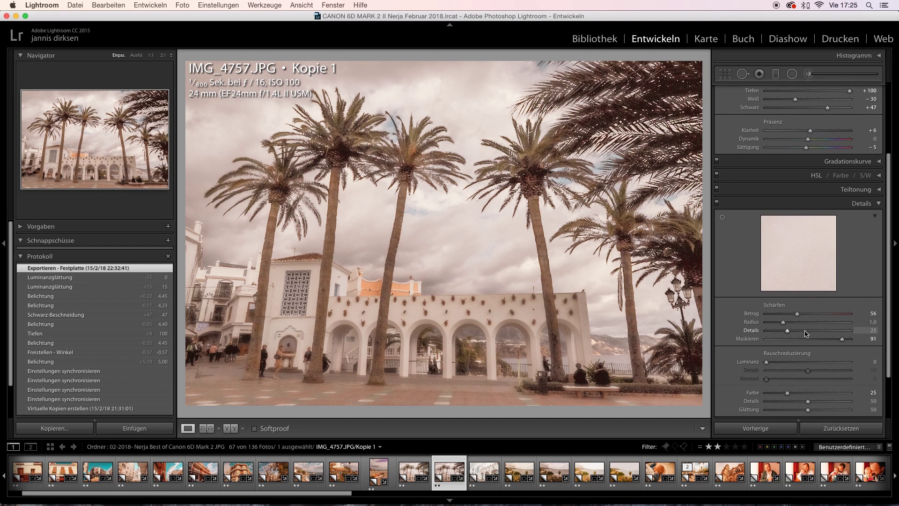
left_click_drag(797, 313, 673, 310)
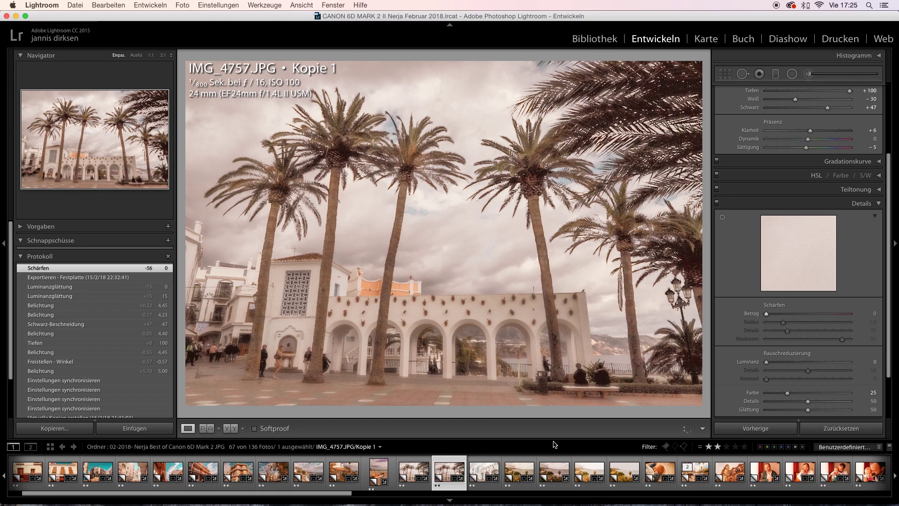
Step: Reset the develop settings of IMG_4757.JPG Kopie 1, undo the reset and inspect the unsharpened flowerpot wall and its surroundings at 1:1
left_click(841, 428)
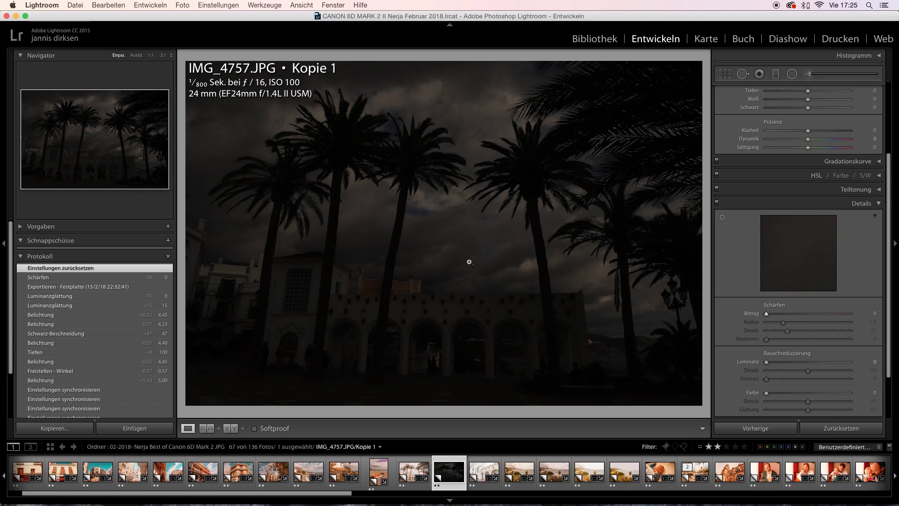
key("super+z")
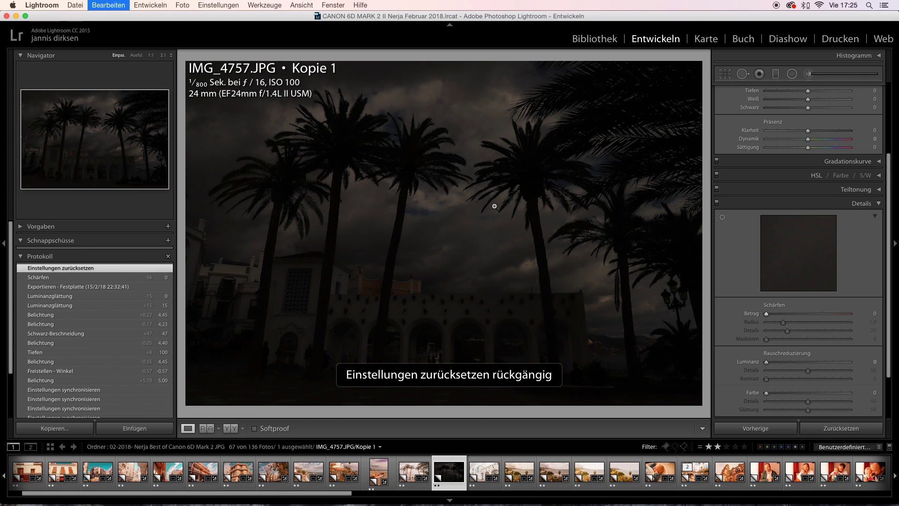
left_click(454, 312)
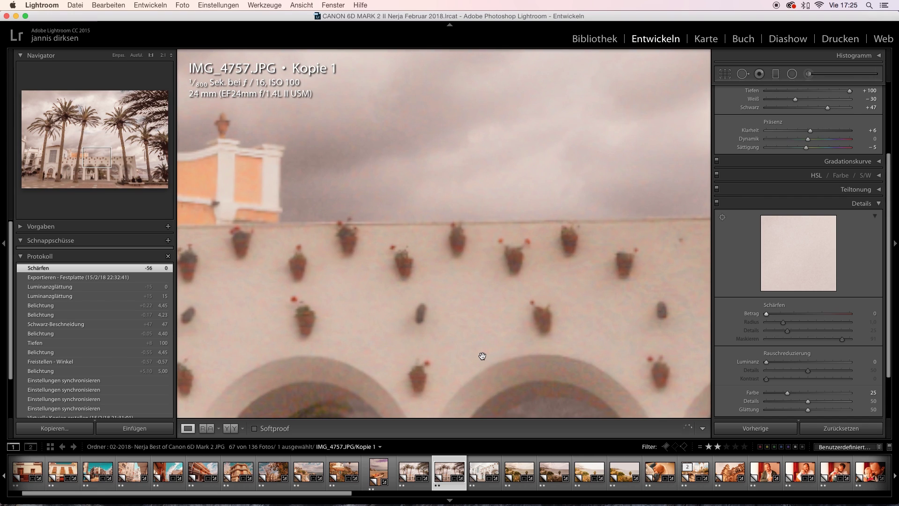
left_click_drag(482, 358, 526, 270)
left_click_drag(510, 238, 120, 193)
Step: Set the sharpening amount to 66 and inspect the noise around the two people on the bench at 1:1
left_click(803, 313)
left_click_drag(388, 247, 452, 236)
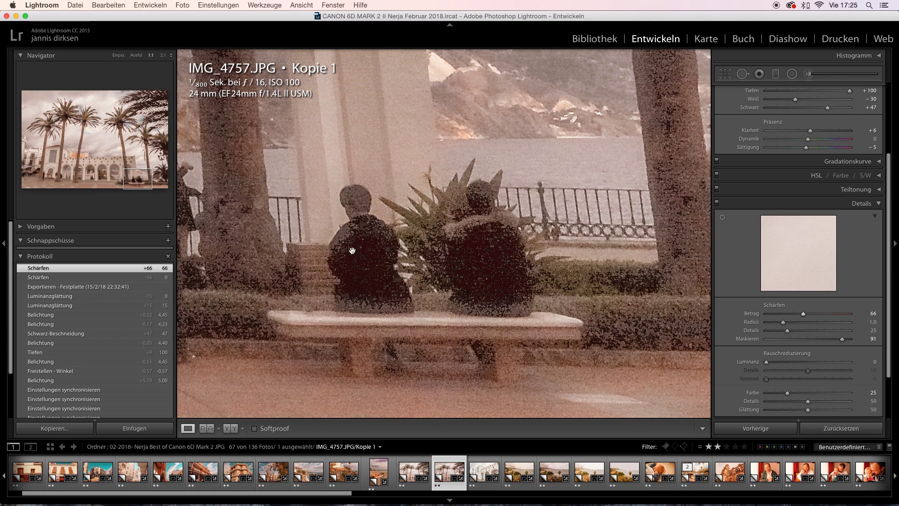
left_click_drag(521, 220, 287, 234)
left_click_drag(529, 262, 507, 266)
Step: Show the whole of IMG_4757.JPG Kopie 1, reset its develop settings and undo the reset
left_click(507, 266)
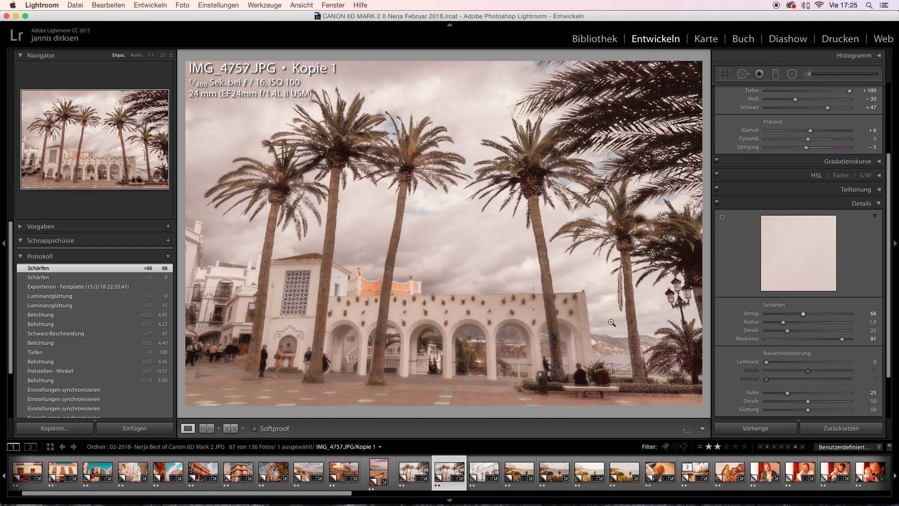
left_click(825, 434)
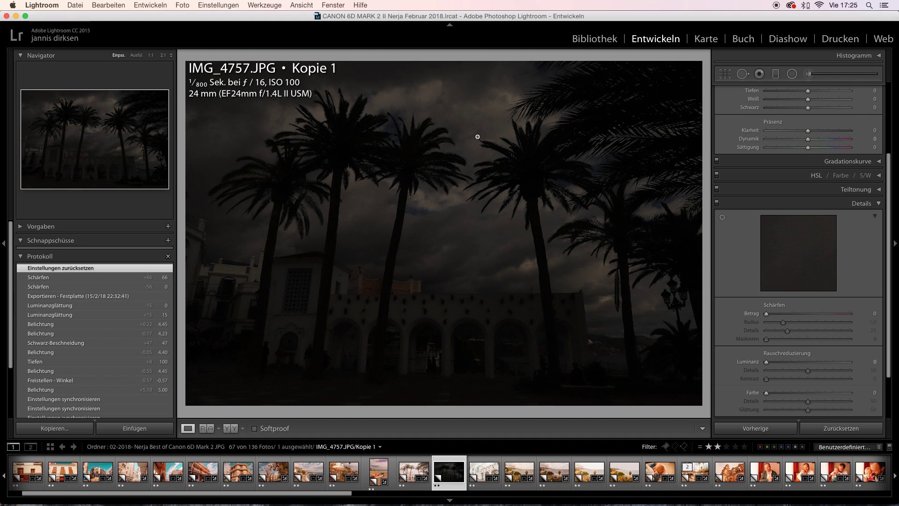
key("super+z")
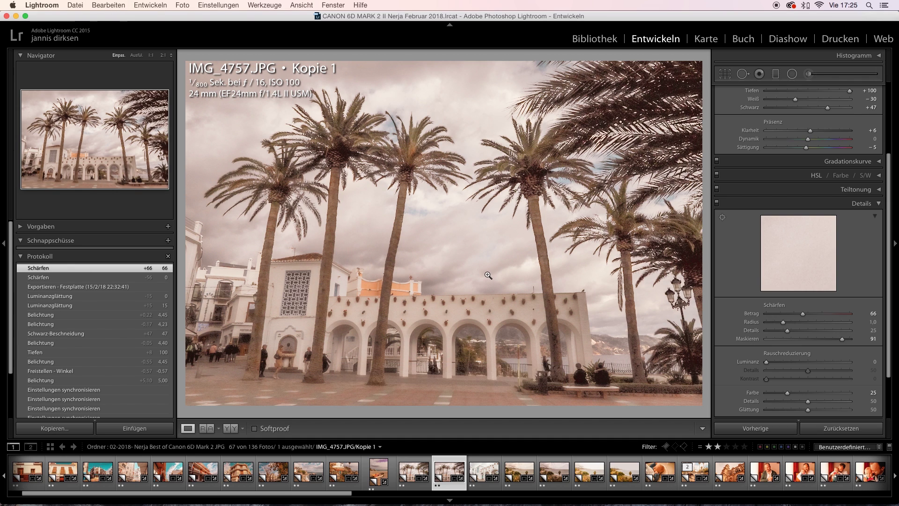
Step: Advance to IMG_4765.JPG Kopie 1 and show it before and after side by side
key("Right")
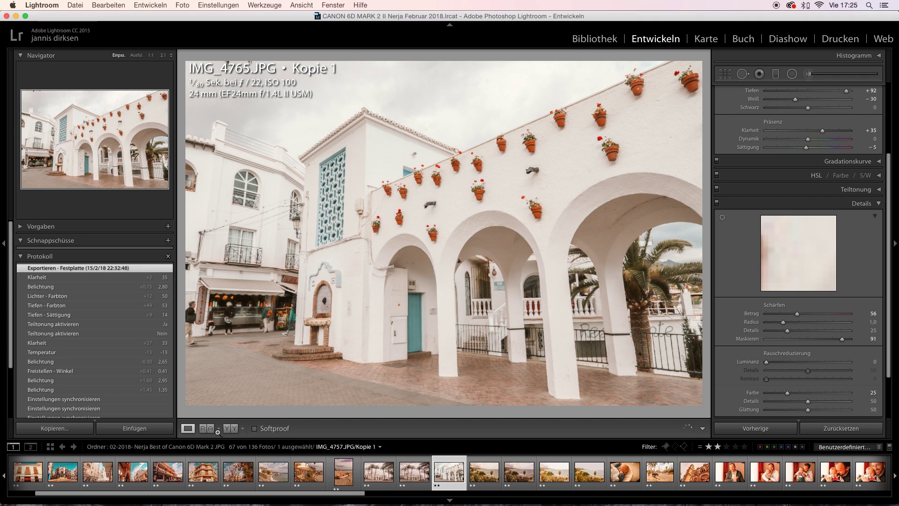
left_click(234, 431)
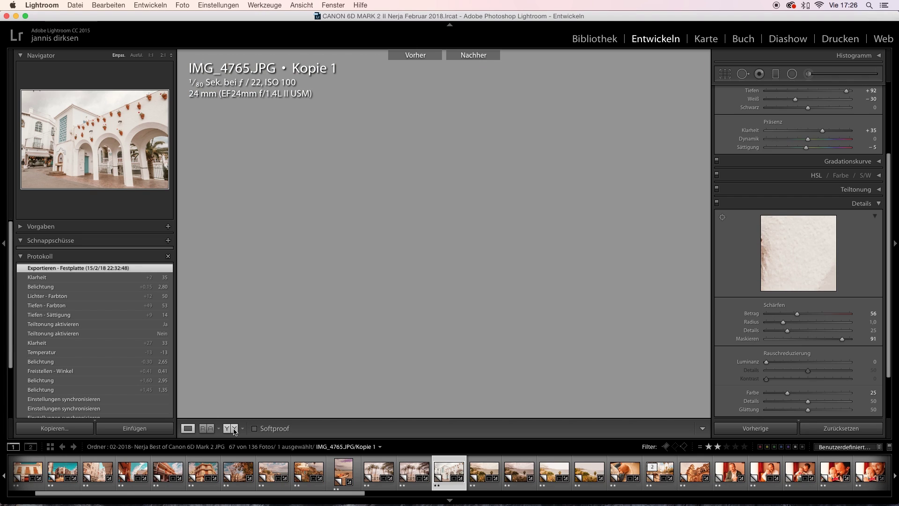
Step: Show IMG_4765.JPG Kopie 1 in the single-photo view, advance to IMG_4766.JPG Kopie 1 and inspect the people on the beach at 1:1
left_click(187, 428)
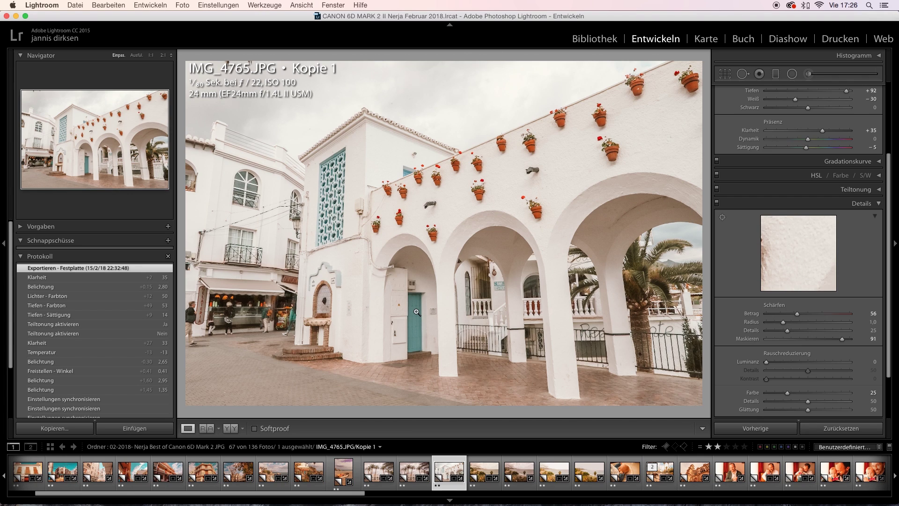
key("Right")
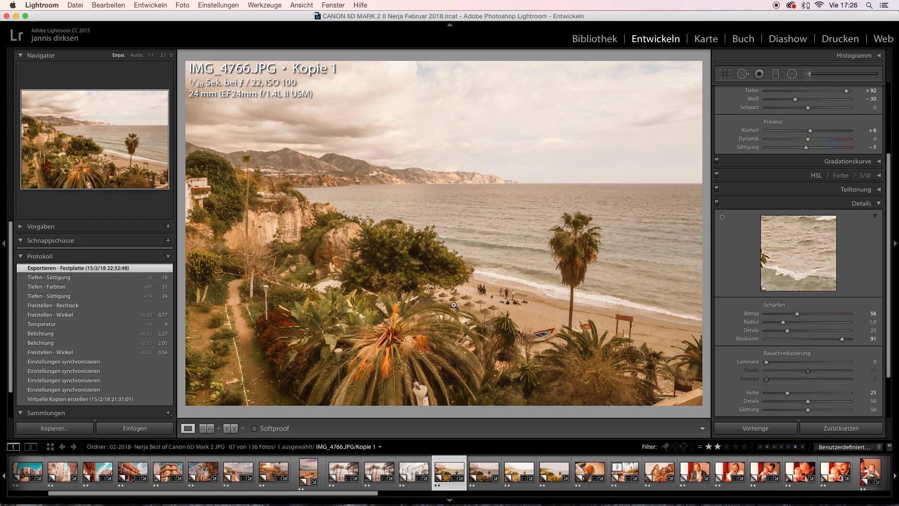
left_click(490, 292)
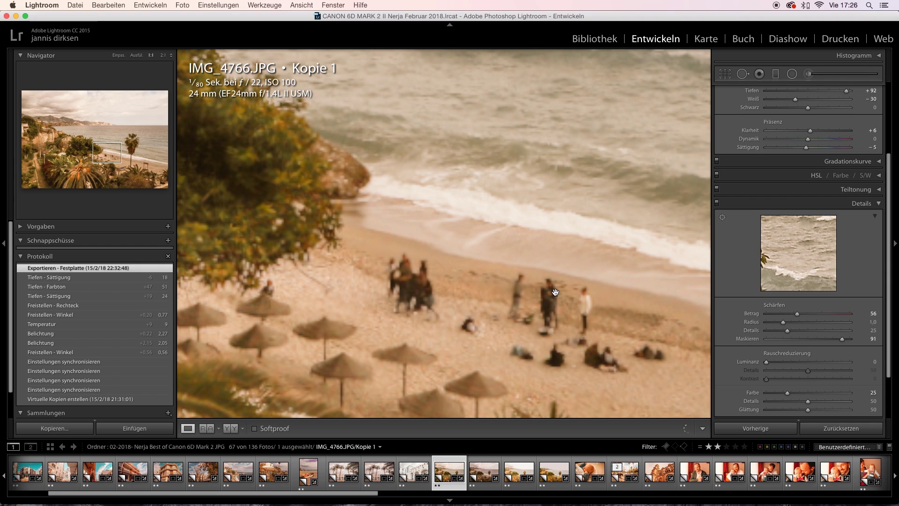
left_click(577, 302)
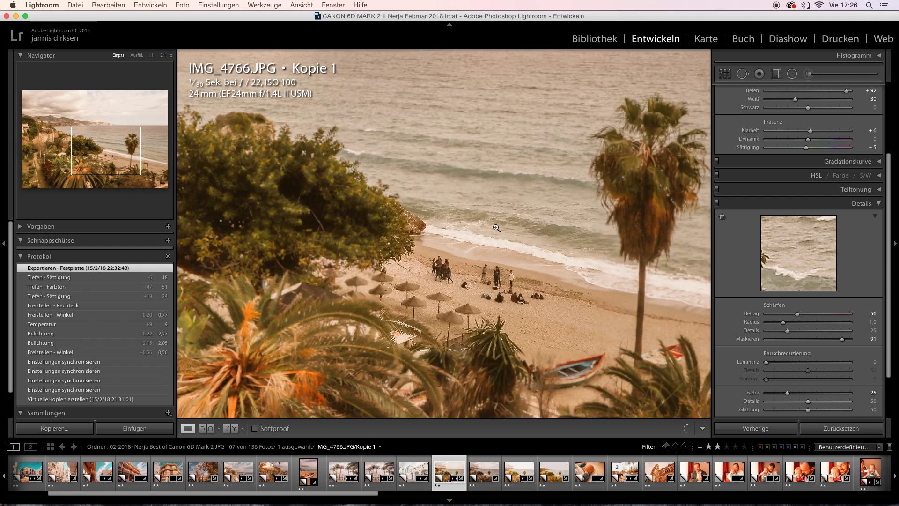
left_click(496, 228)
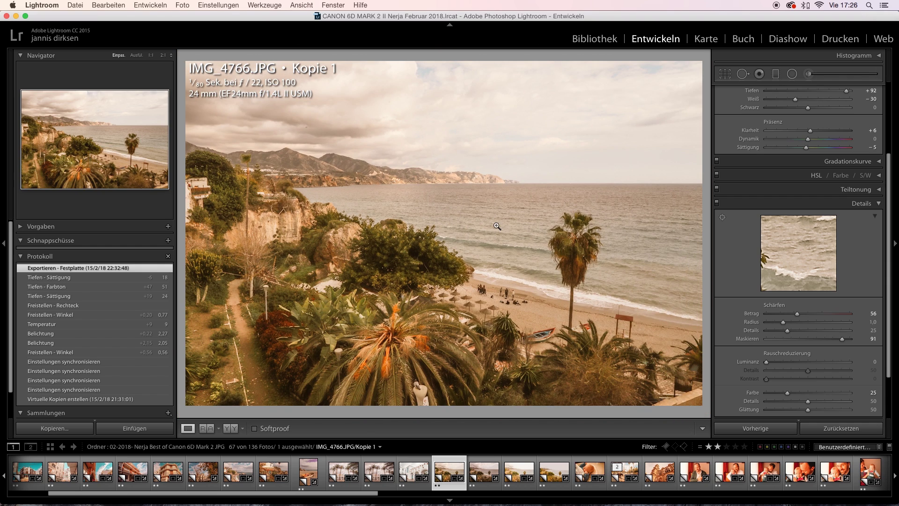
Step: Advance to IMG_4767.JPG Kopie 1 and compare the dark bushes before and after side by side at 1:1
key("Right")
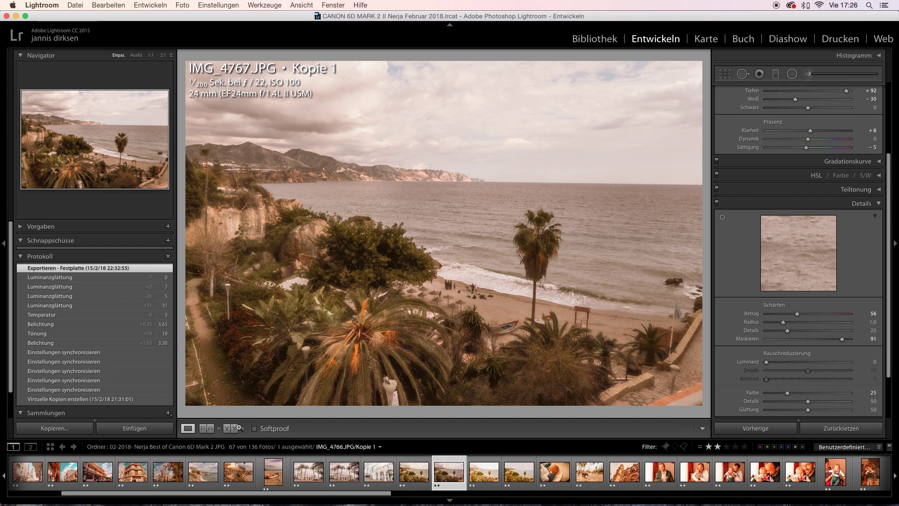
left_click(230, 428)
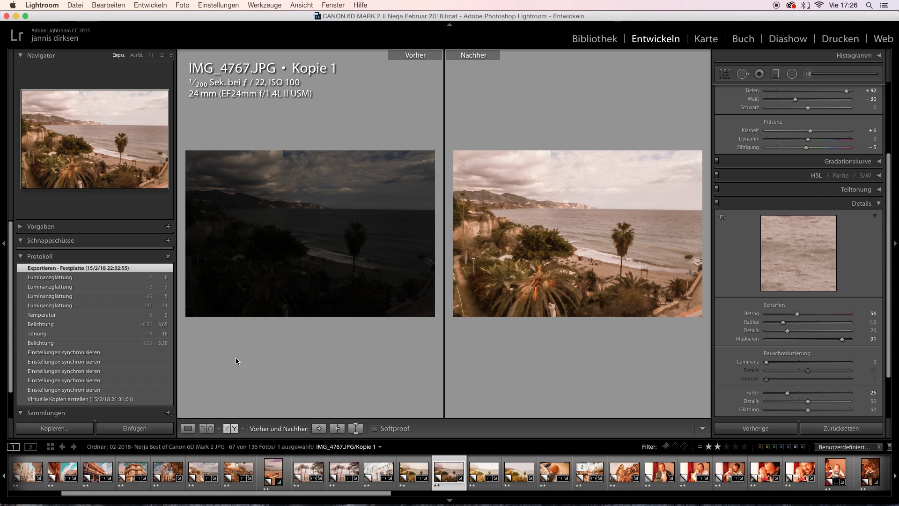
left_click(303, 251)
left_click_drag(291, 253, 387, 249)
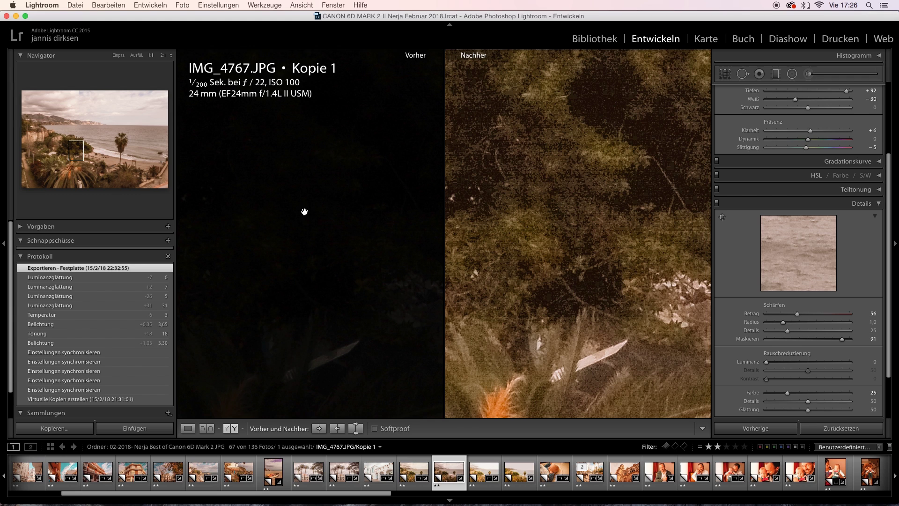
left_click_drag(304, 211, 232, 207)
left_click(235, 216)
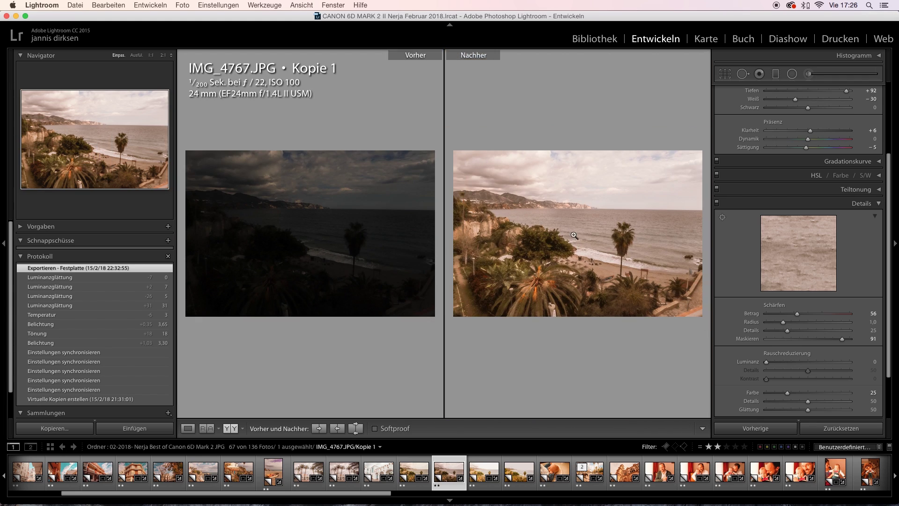
Step: Set the exposure of IMG_4767.JPG Kopie 1 to +3,95 and advance to IMG_4770.JPG Kopie 1
scroll(819, 217, "up", 5)
left_click_drag(839, 164, 841, 183)
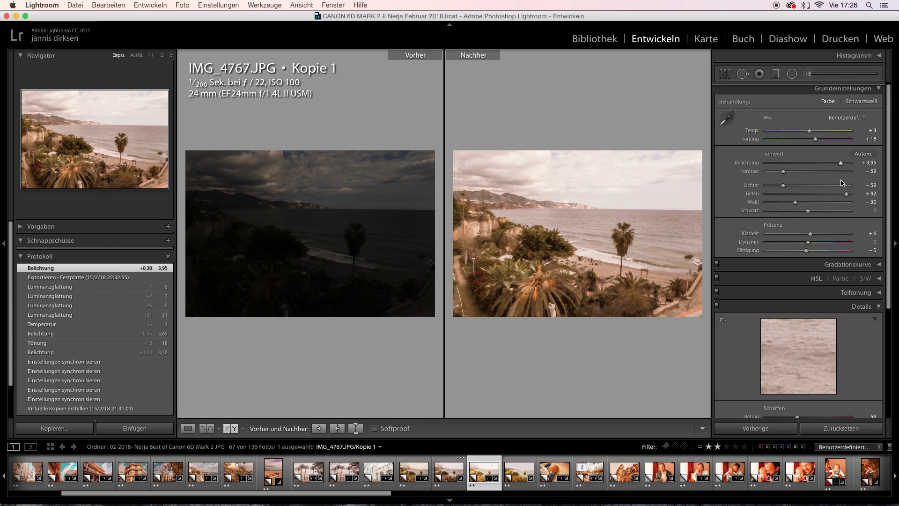
key("Right")
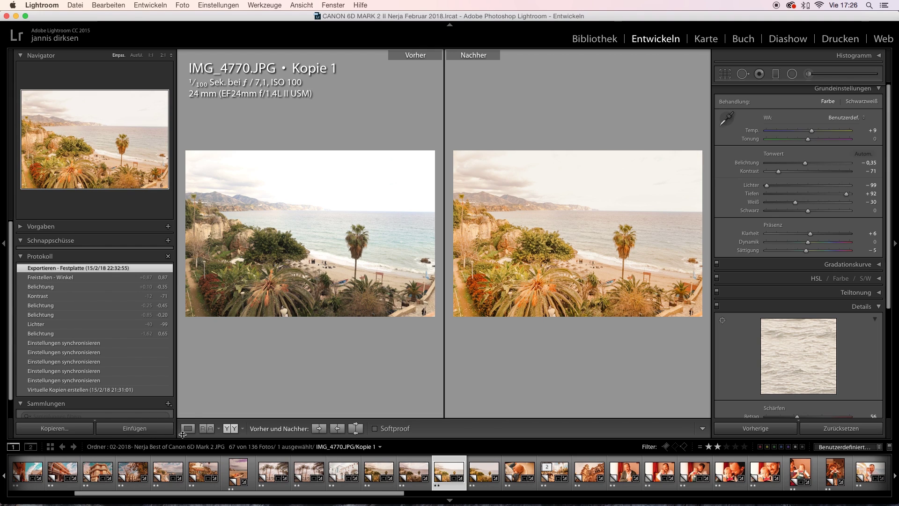
Step: Return to the single-photo view and page through the photos from IMG_4770.JPG Kopie 1 to IMG_5029.JPG Kopie 1
left_click(187, 431)
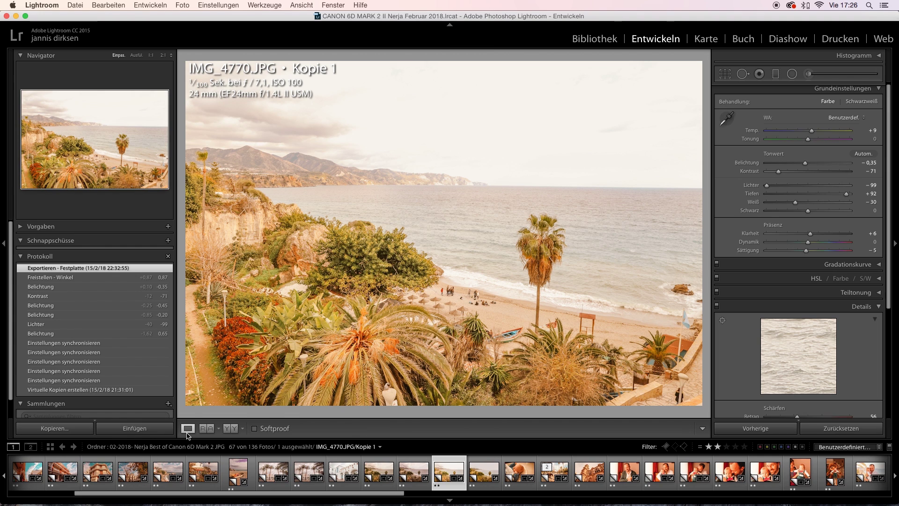
key("Right")
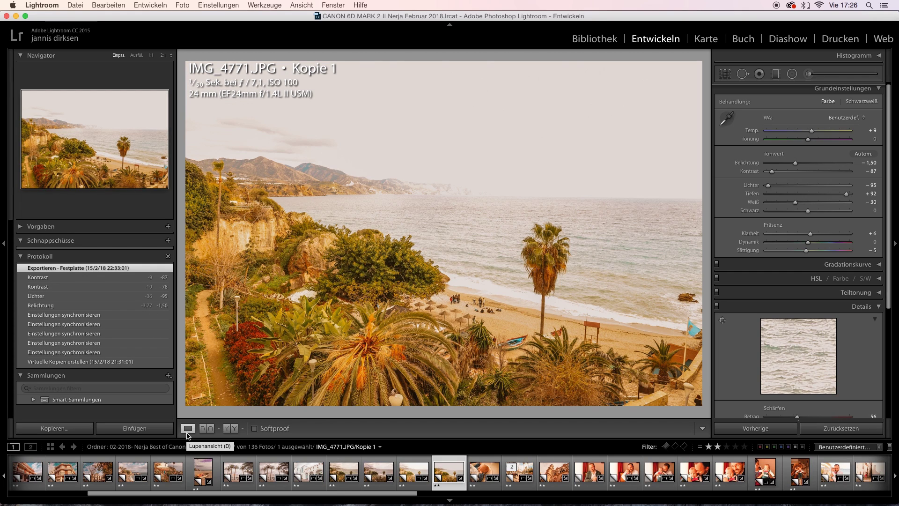
key("Right")
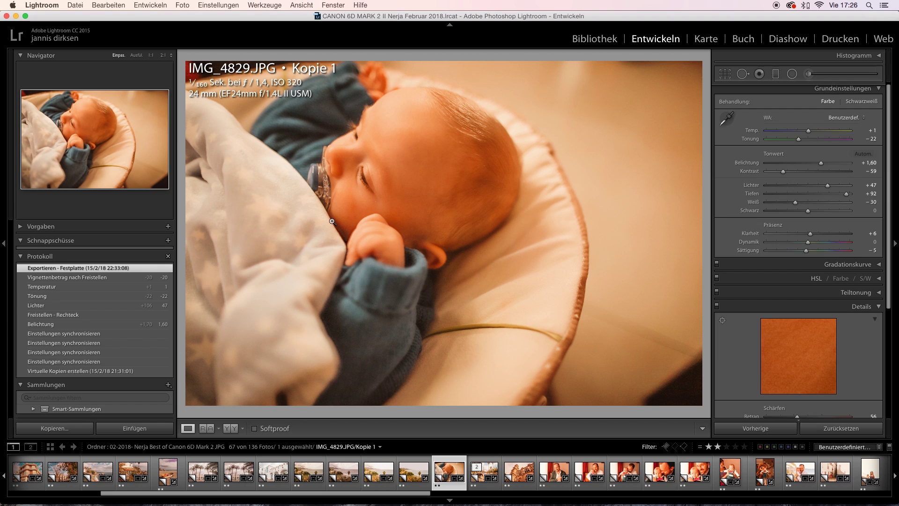
key("Right")
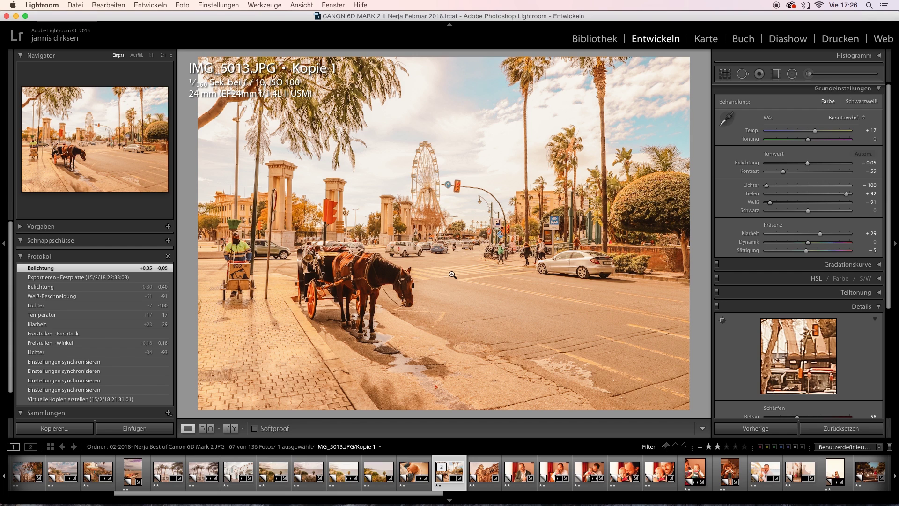
key("Right")
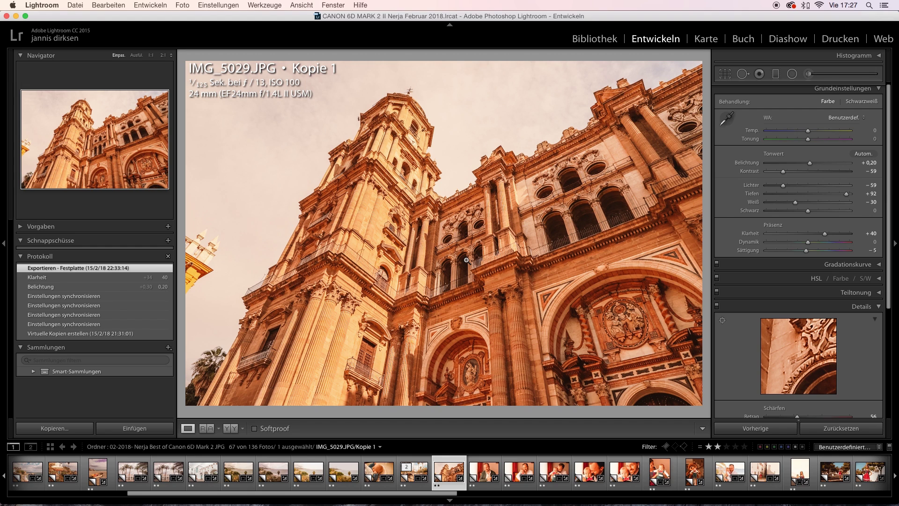
Step: Set the clarity of IMG_5029.JPG Kopie 1 to +65 and its saturation to −100
key("comma")
key("comma")
key("shift+equal")
key("period")
key("period")
key("shift+minus")
key("shift+minus")
key("shift+minus")
key("shift+minus")
key("shift+minus")
Step: Set the clarity of IMG_5029.JPG Kopie 1 to +91 and the highlights to −100, and restore its colour saturation
left_click_drag(835, 233, 846, 233)
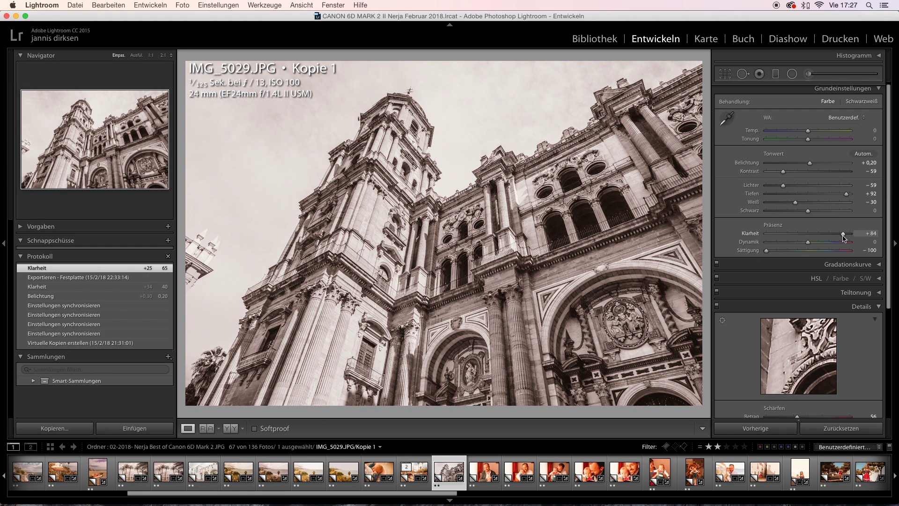
left_click_drag(775, 186, 761, 186)
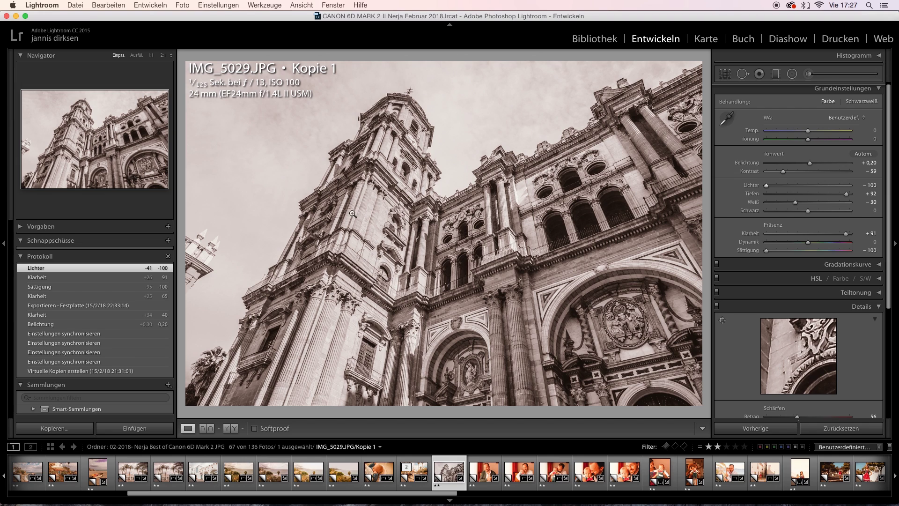
left_click_drag(766, 250, 806, 250)
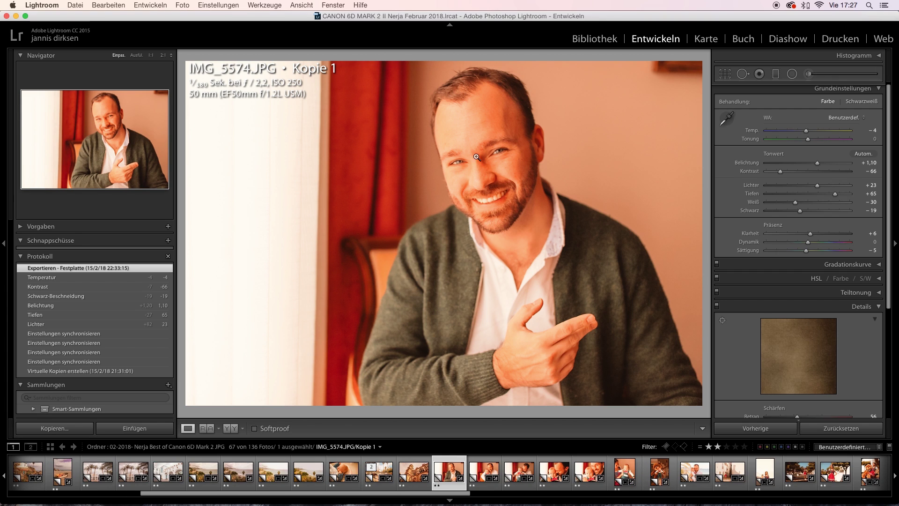
Step: Inspect the man's and the baby's faces in IMG_5588.JPG Kopie 1 at 1:1, and the baby's face in IMG_5645.JPG Kopie 1
key("Right")
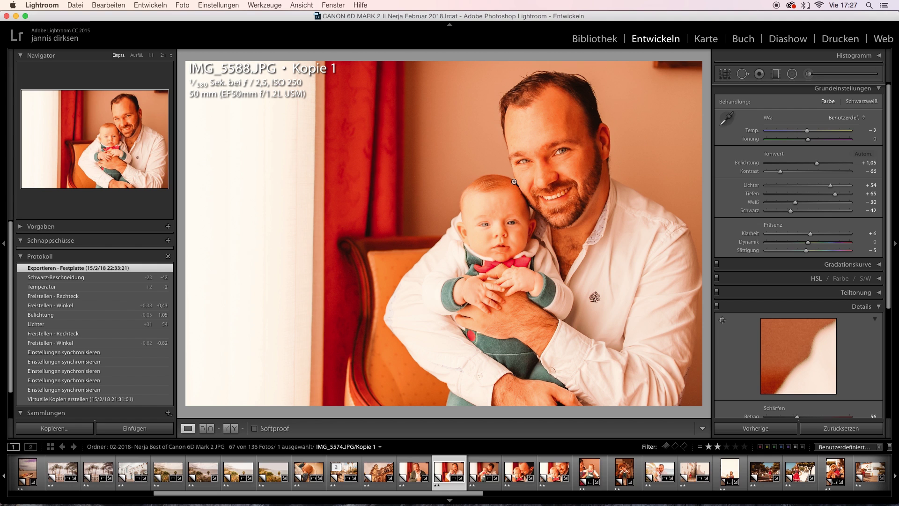
left_click(485, 182)
left_click_drag(586, 154, 325, 282)
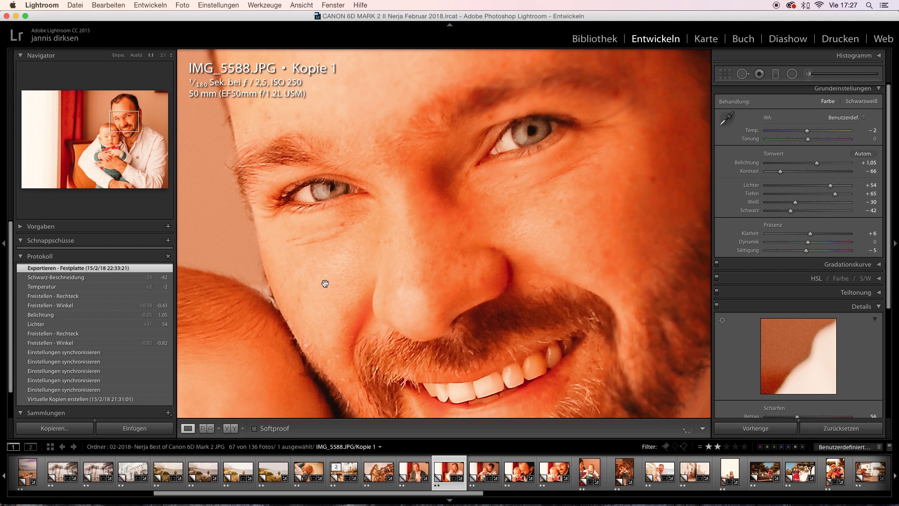
left_click_drag(295, 337, 476, 83)
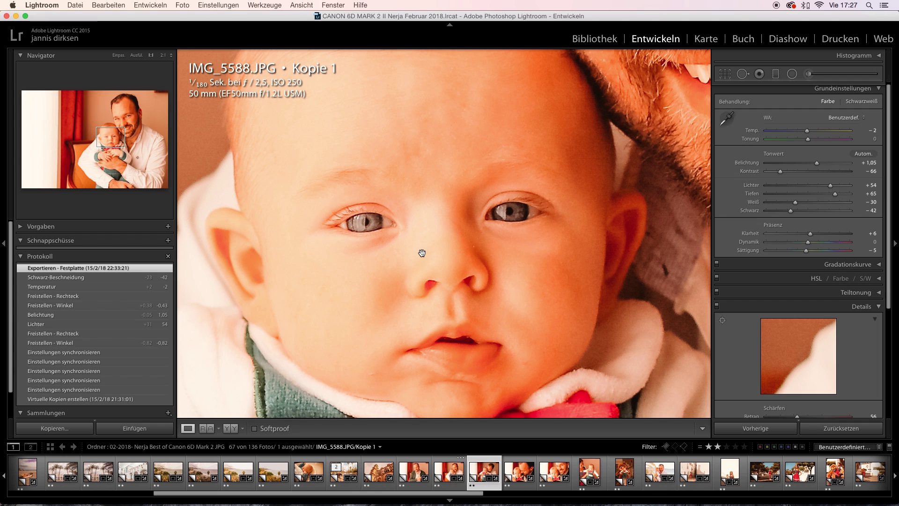
key("Right")
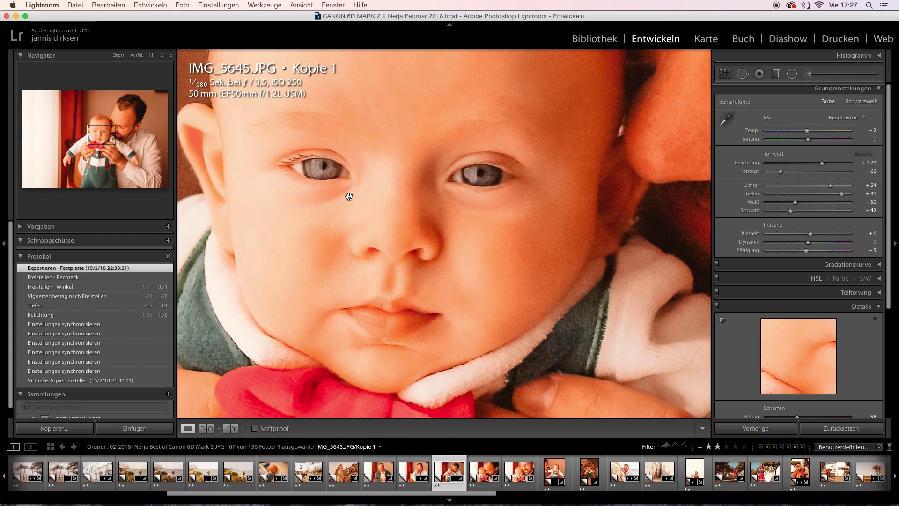
Step: Open IMG_5704.JPG Kopie 1, inspect the baby's eyes and skin at 1:1 and return to the full photo
left_click(520, 474)
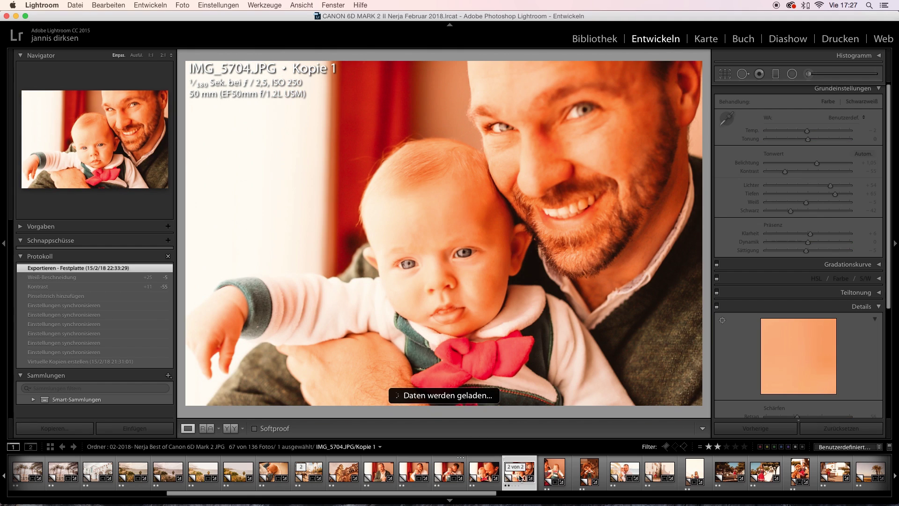
left_click(462, 256)
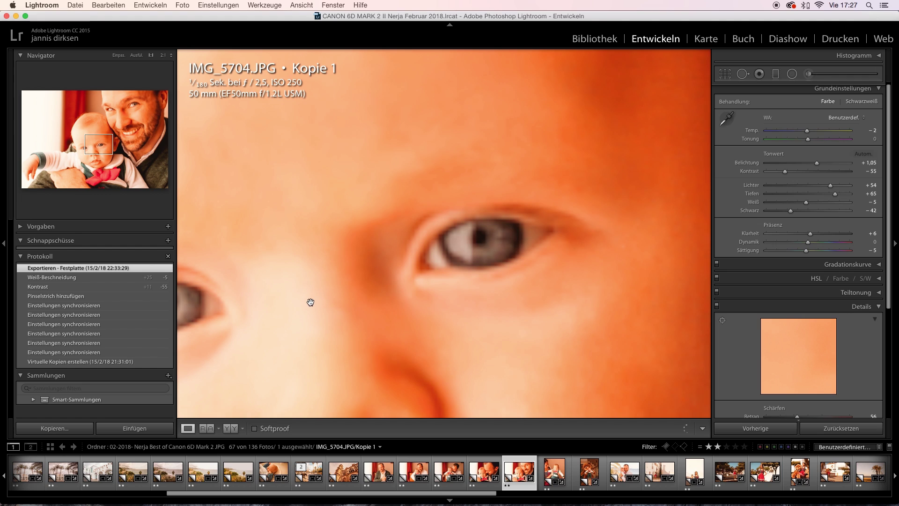
left_click_drag(284, 288, 500, 183)
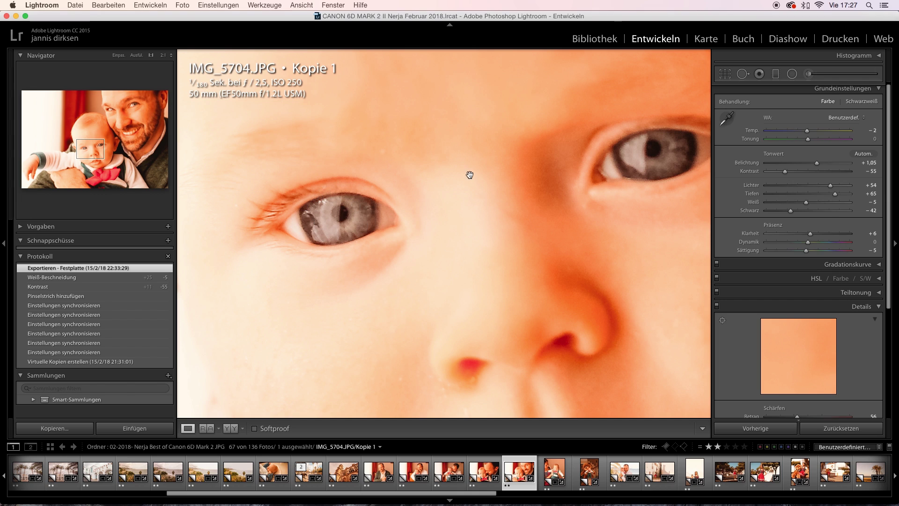
left_click_drag(448, 192, 433, 198)
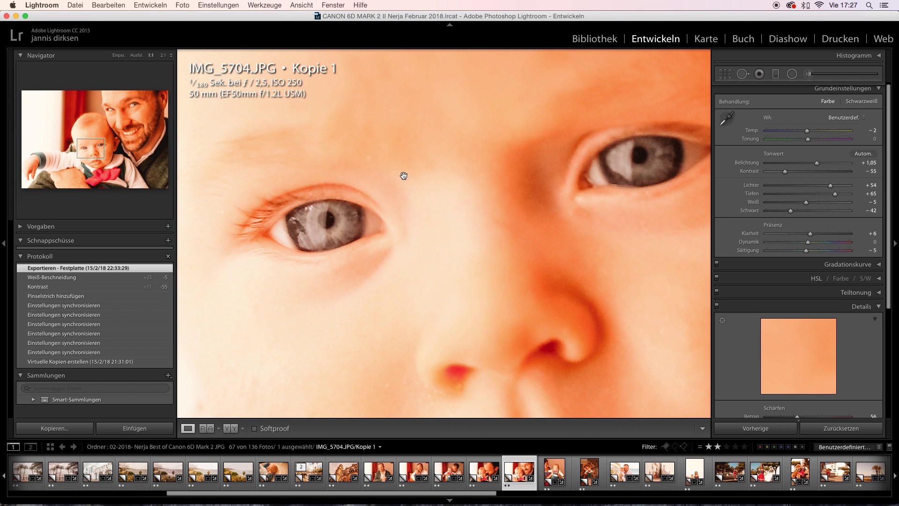
left_click(392, 210)
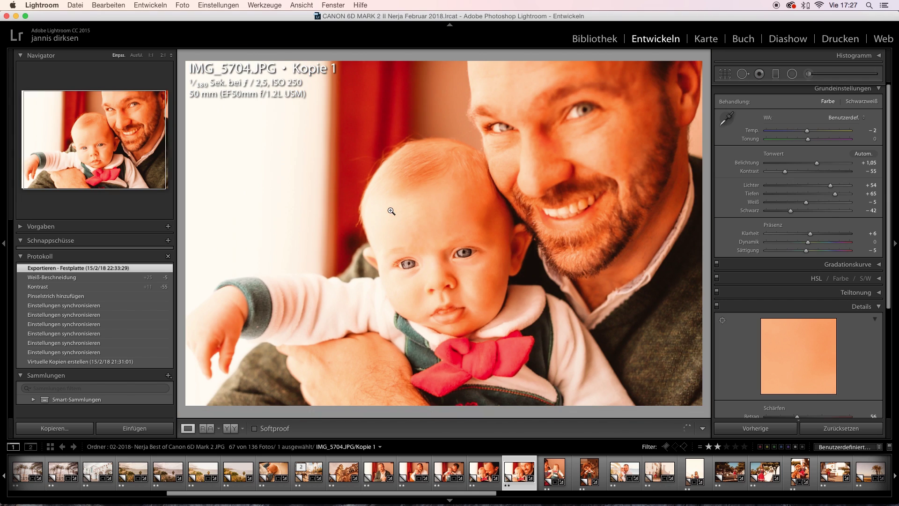
Step: View IMG_5759.JPG Kopie 1, open IMG_5729.JPG Kopie 1 and inspect the baby's face at 1:1 before returning to the full photo
left_click(589, 477)
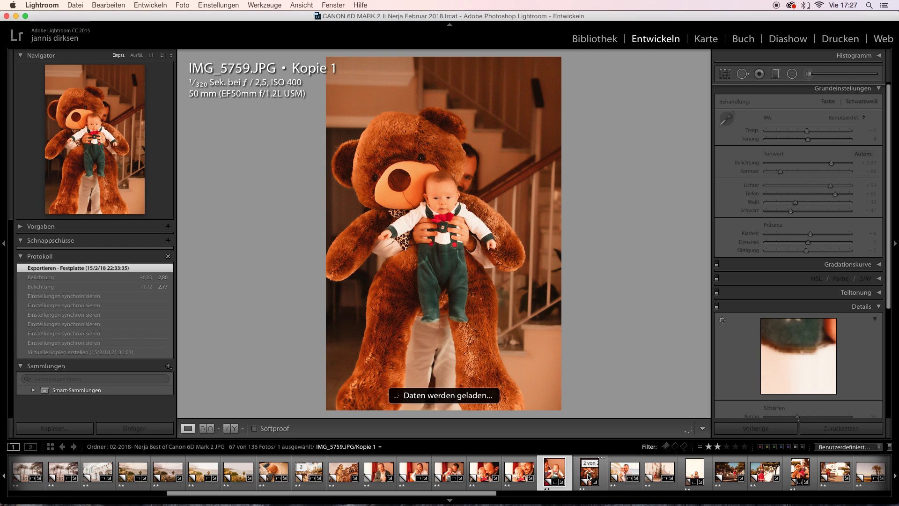
left_click(583, 476)
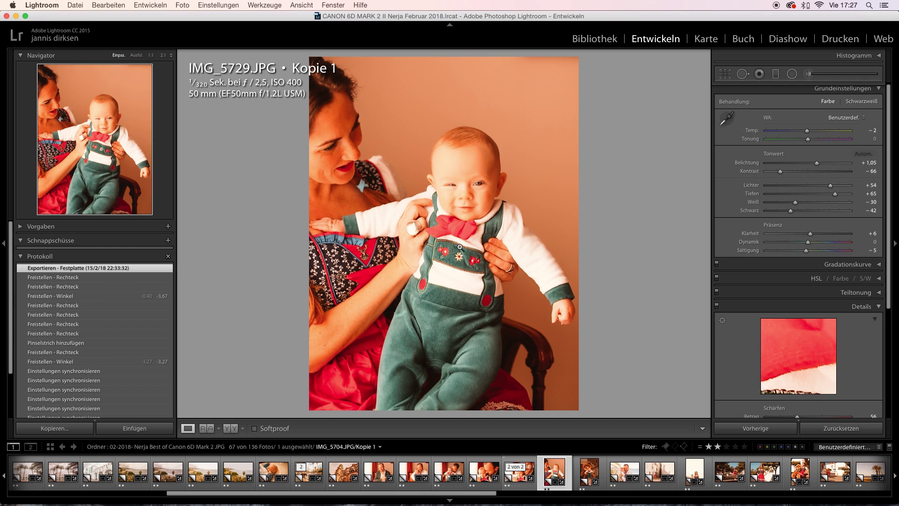
left_click(470, 187)
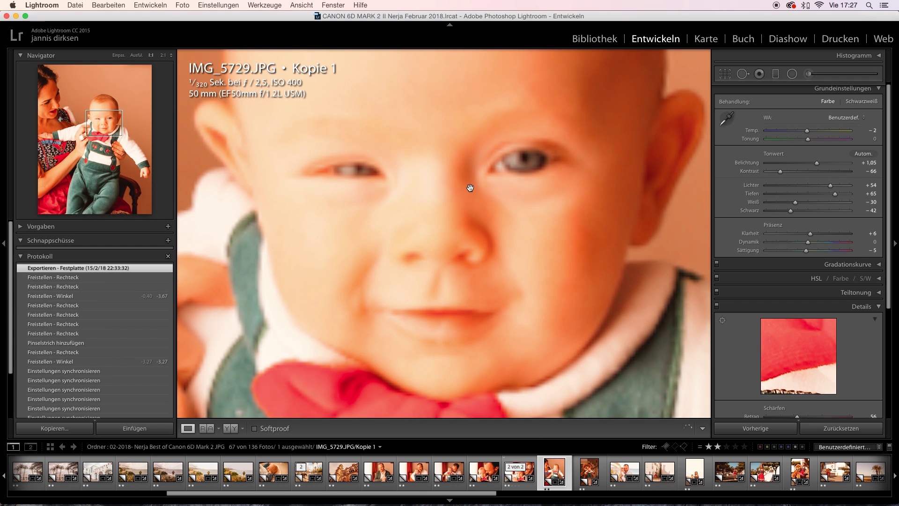
left_click(468, 187)
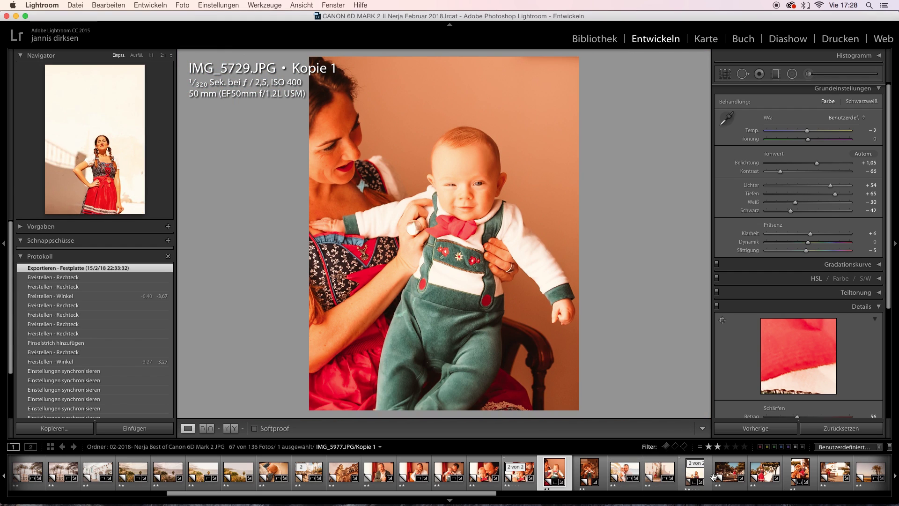
Step: View IMG_6220.JPG Kopie 1 of the woman under the orange trees, and open IMG_6331.JPG Kopie 1 with the teddy bear
left_click(735, 479)
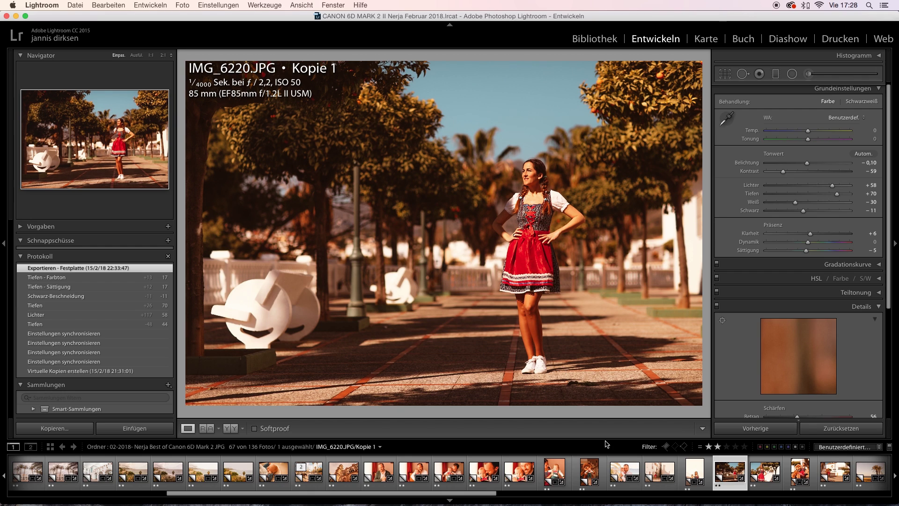
scroll(662, 470, "right", 5)
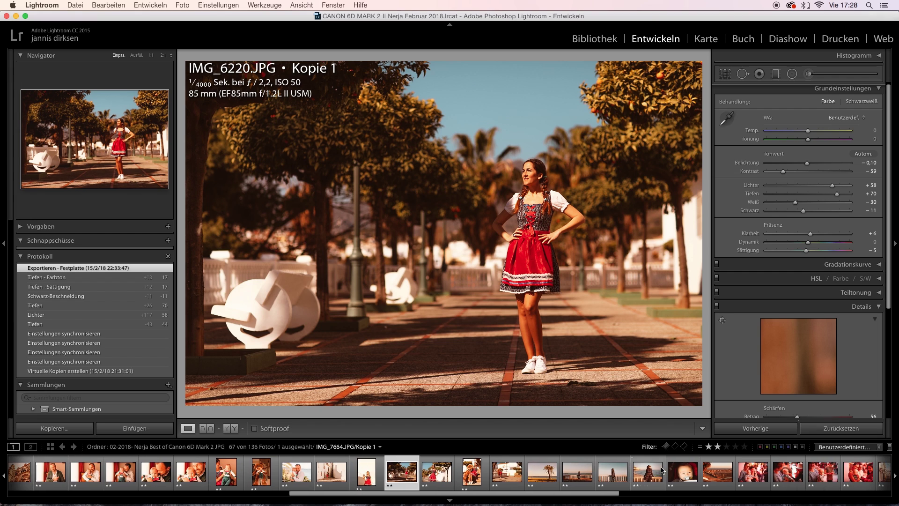
left_click(474, 476)
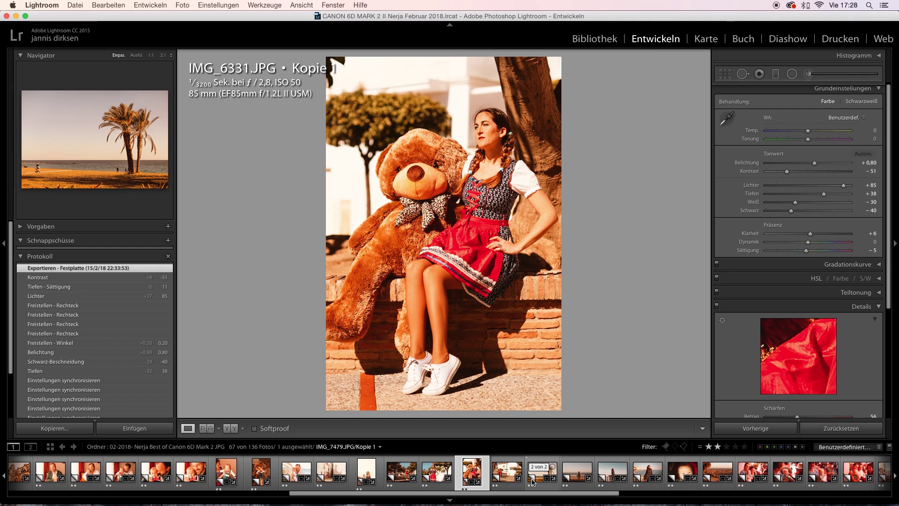
Step: Open IMG_7644.JPG Kopie 1 of the woman at the seaside balustrade, compare it before and after, and return to the single view
scroll(529, 482, "right", 2)
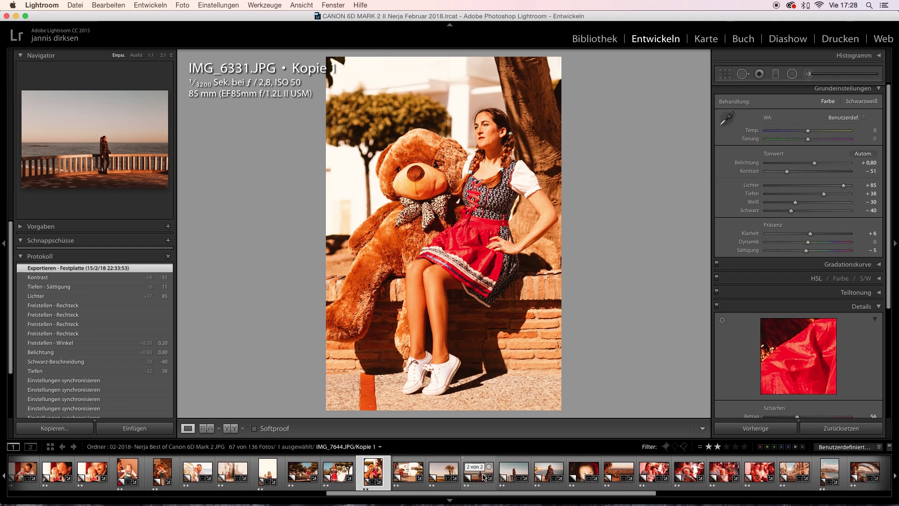
left_click(485, 477)
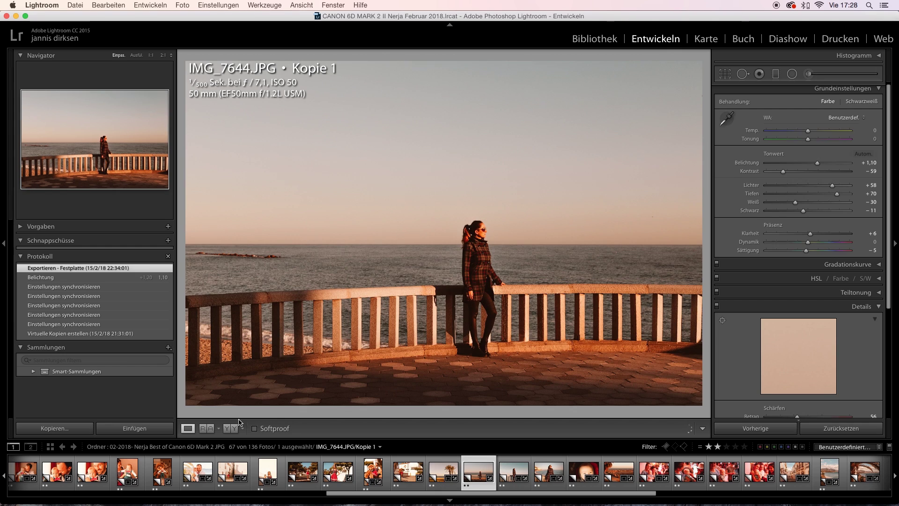
key("y")
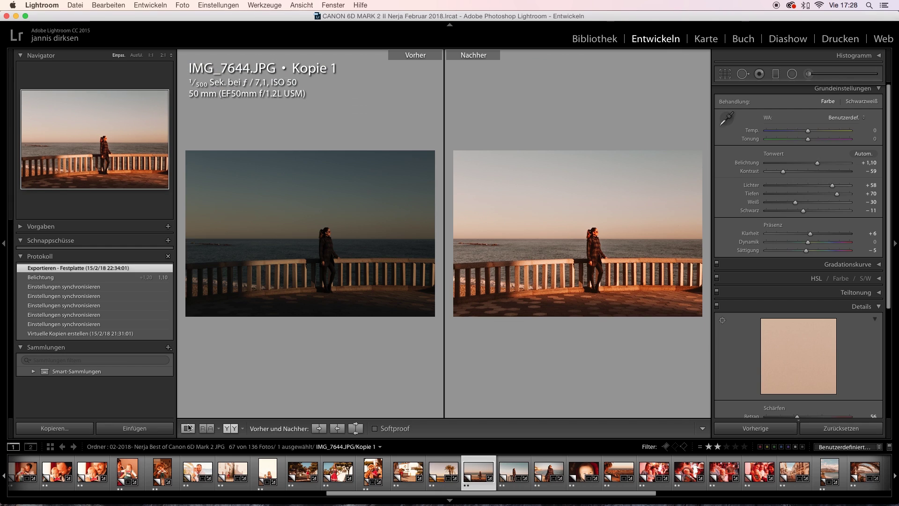
left_click(188, 428)
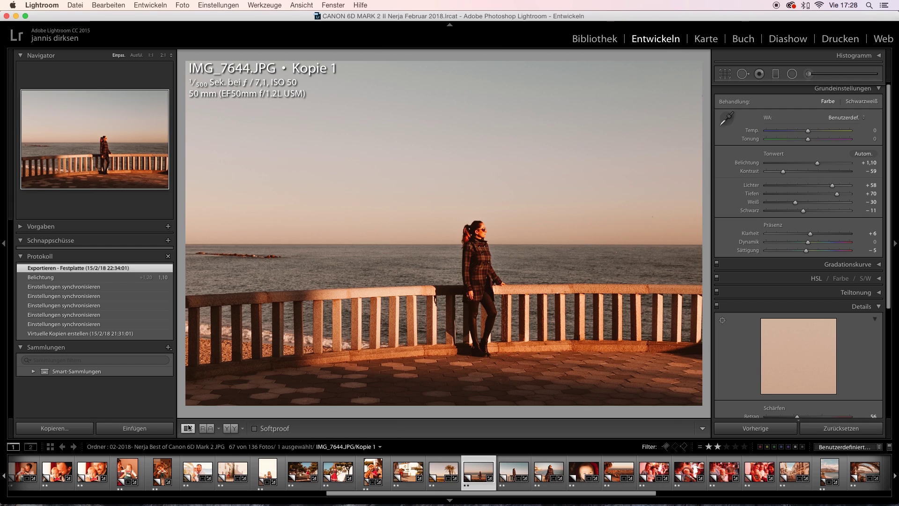
Step: View IMG_7829.JPG Kopie 1 and IMG_7860.JPG Kopie 1, and inspect the baby's face in IMG_8012.JPG Kopie 1 at 1:1
left_click(618, 481)
left_click(651, 480)
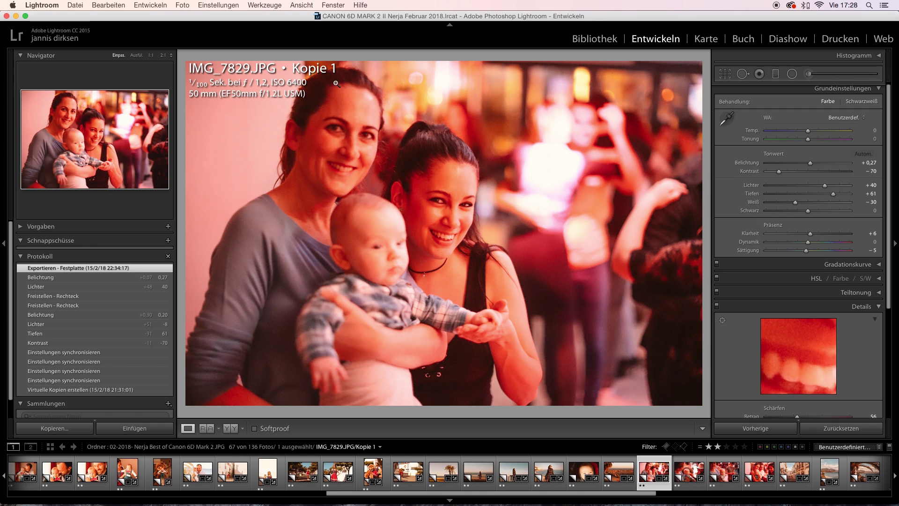
left_click(723, 478)
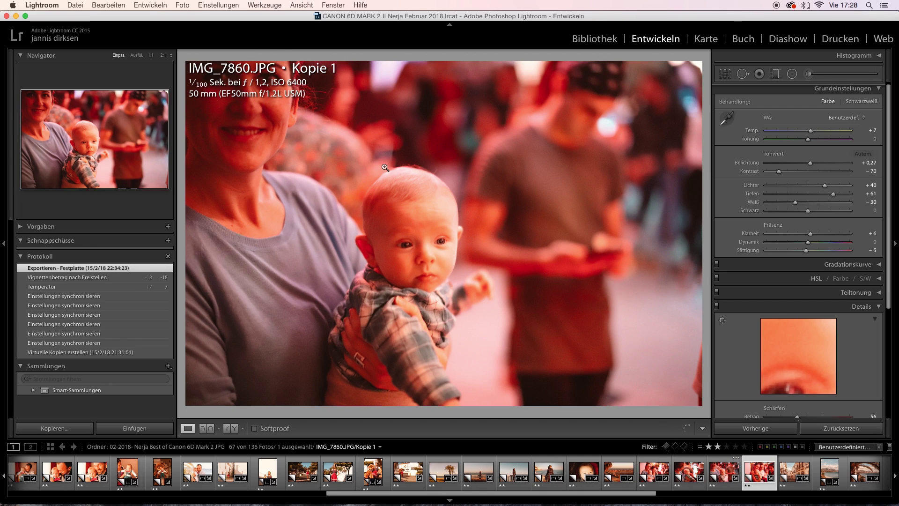
key("Right")
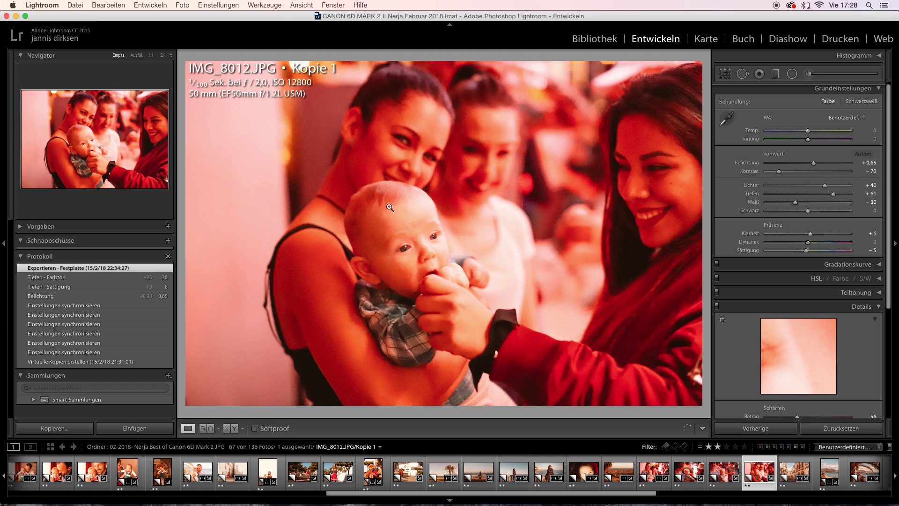
left_click(407, 249)
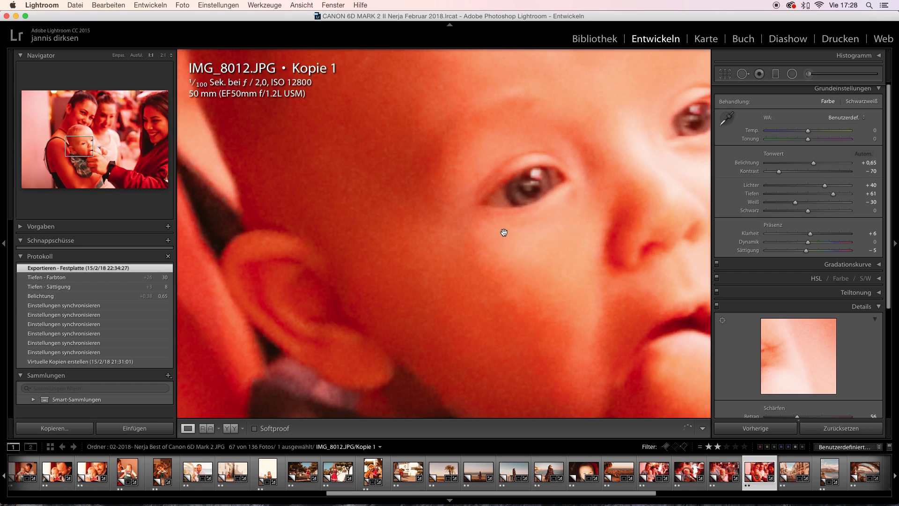
left_click_drag(504, 233, 457, 263)
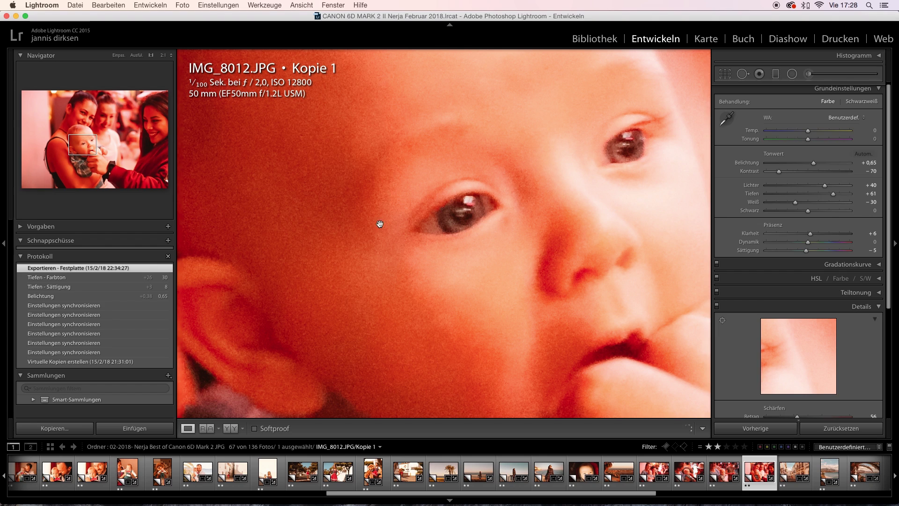
Step: Set the sharpening amount to 43 and the luminance noise reduction to 15 for IMG_8012.JPG Kopie 1
scroll(768, 341, "down", 3)
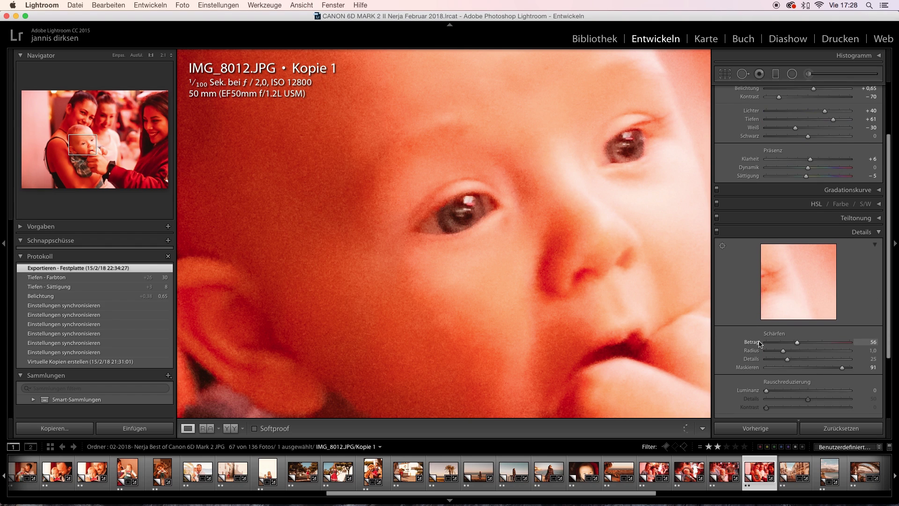
left_click(767, 344)
scroll(770, 348, "down", 2)
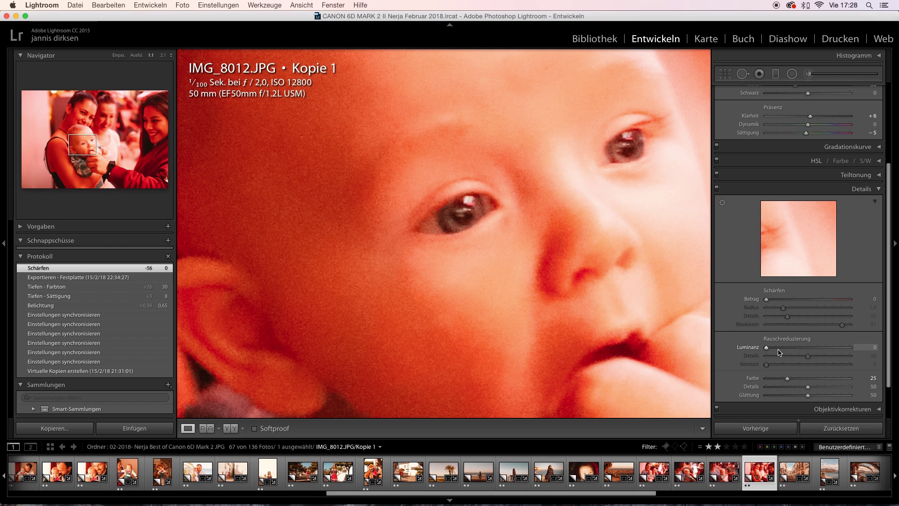
left_click(771, 348)
left_click(790, 298)
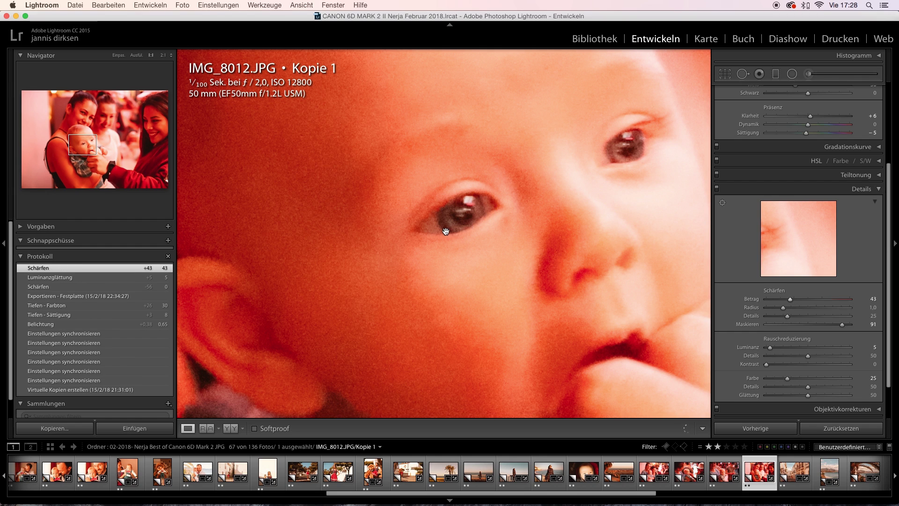
left_click(780, 347)
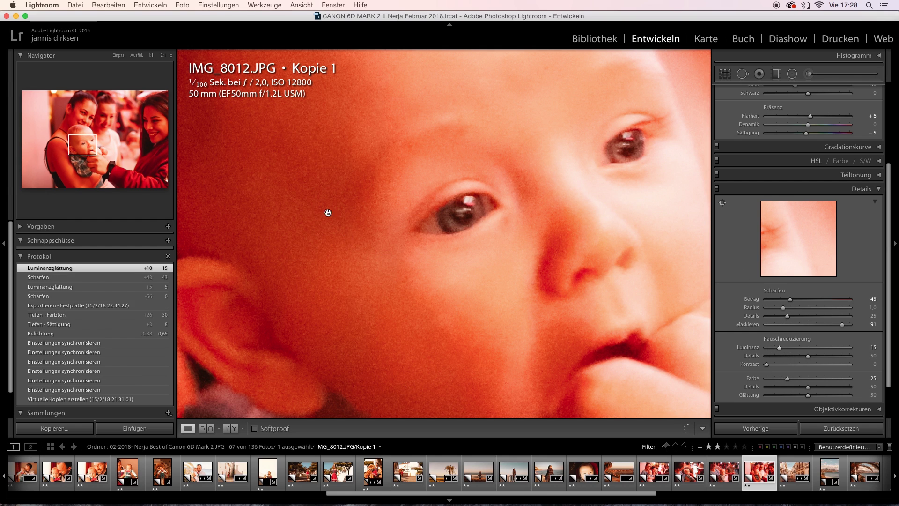
Step: Check the noise-reduced photo at full size, inspect the baby's eyes and skin again at 1:1, and return to the full photo
left_click(416, 240)
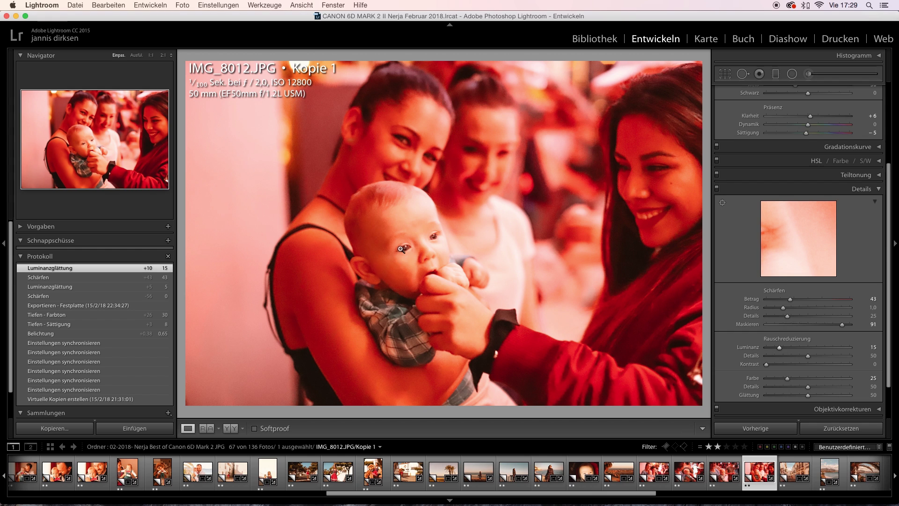
left_click(399, 253)
left_click_drag(397, 254, 429, 241)
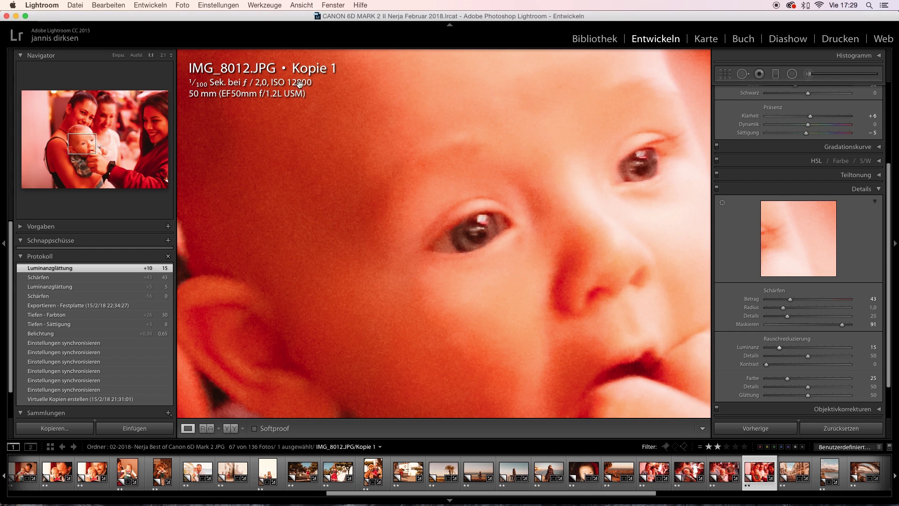
left_click(368, 148)
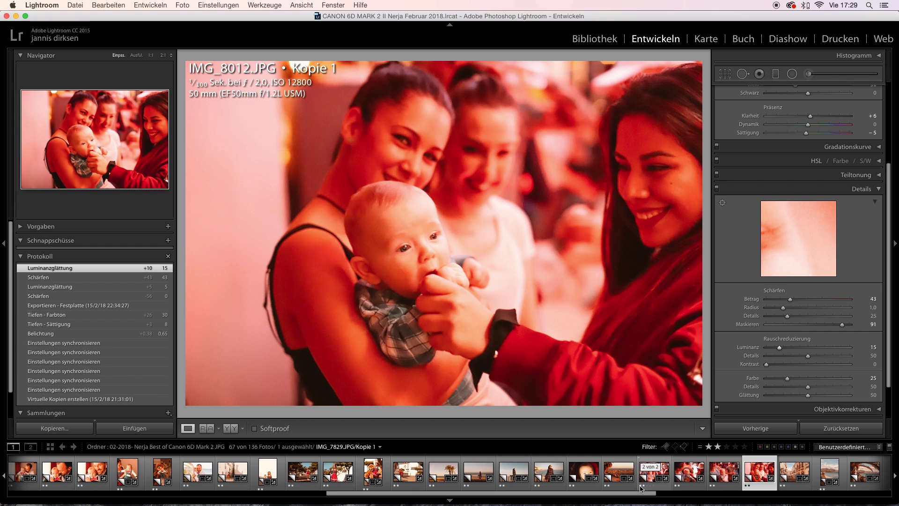
Step: View the coastal photos IMG_8189.JPG Kopie 1, IMG_8275.JPG Kopie 1 and IMG_8301.JPG Kopie 1
scroll(635, 479, "right", 5)
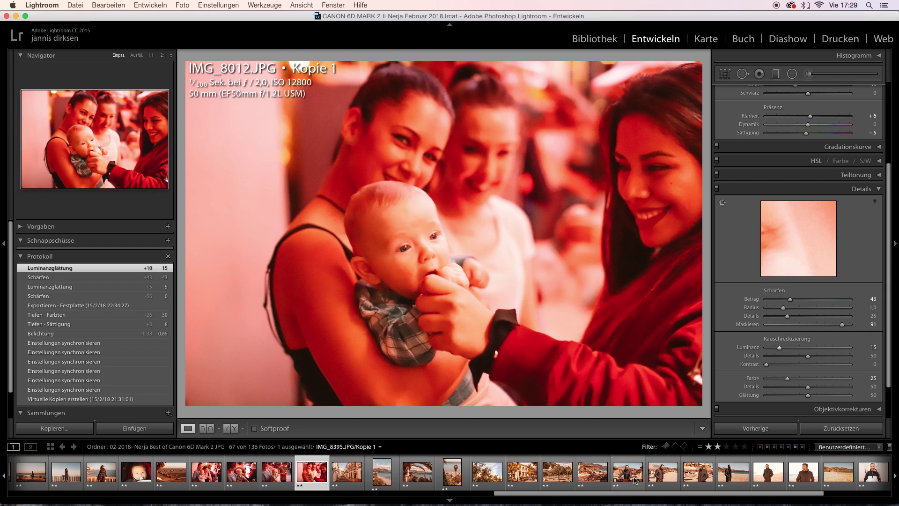
left_click(385, 480)
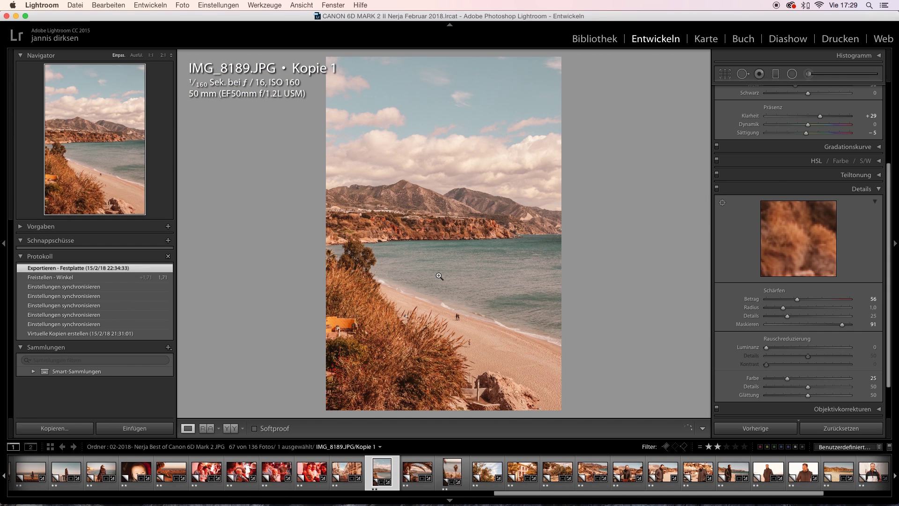
key("Right")
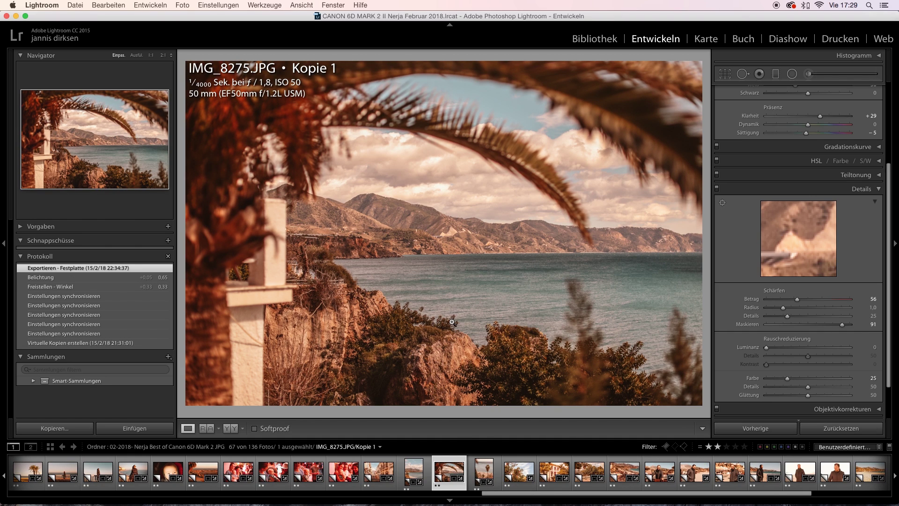
key("Right")
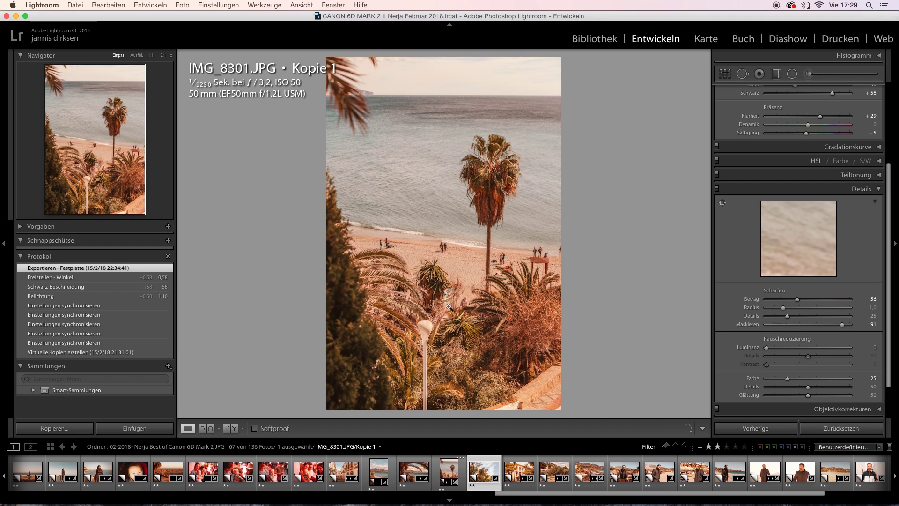
Step: Open IMG_8318.JPG Kopie 1 of the orange tree, reset all its develop settings and undo the reset
key("Right")
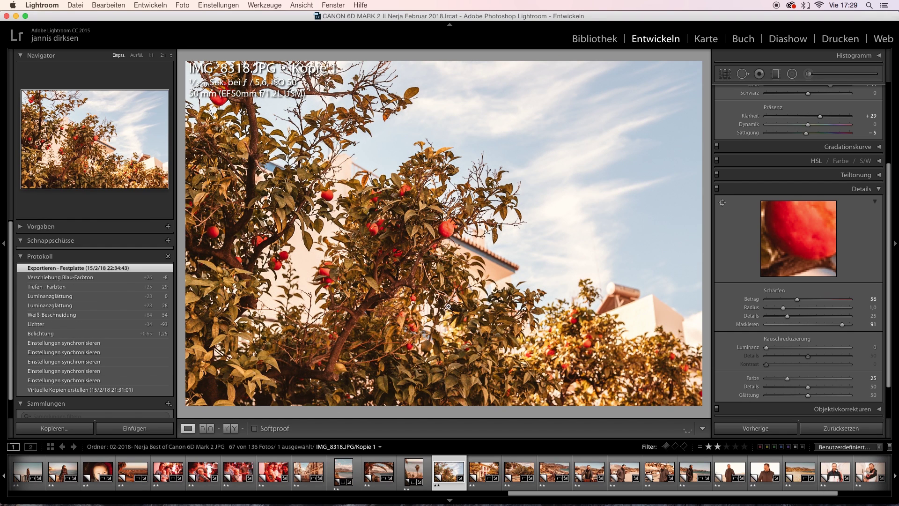
left_click(815, 429)
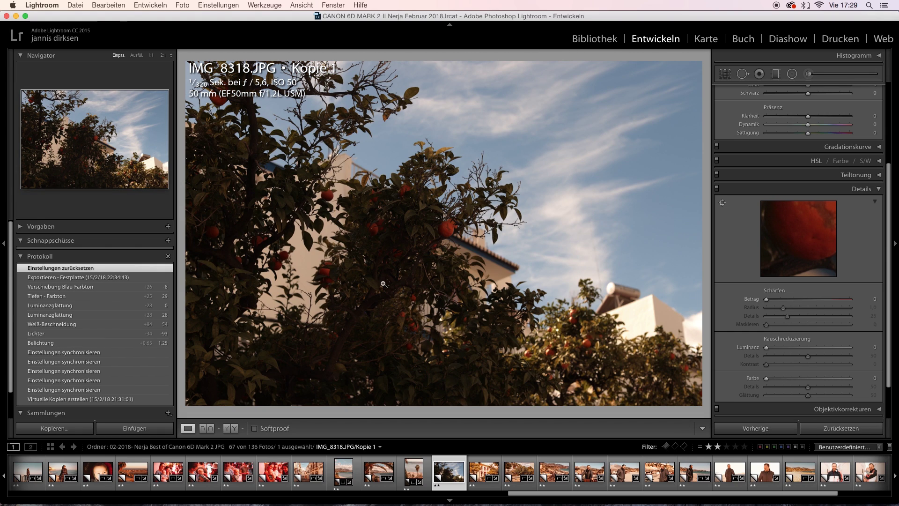
key("super+z")
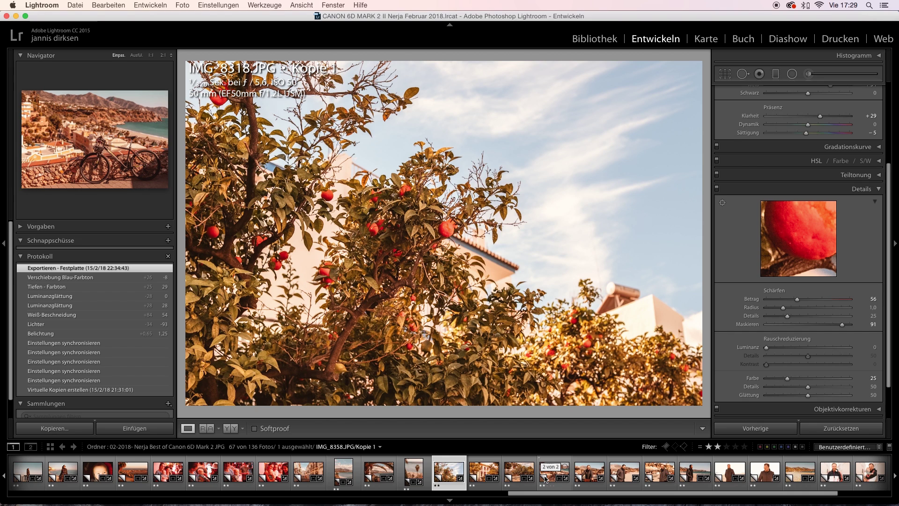
Step: View IMG_8358.JPG Kopie 1 with the bicycle and the beach portraits IMG_8395.JPG Kopie 1 and IMG_8429.JPG Kopie 1
left_click(555, 478)
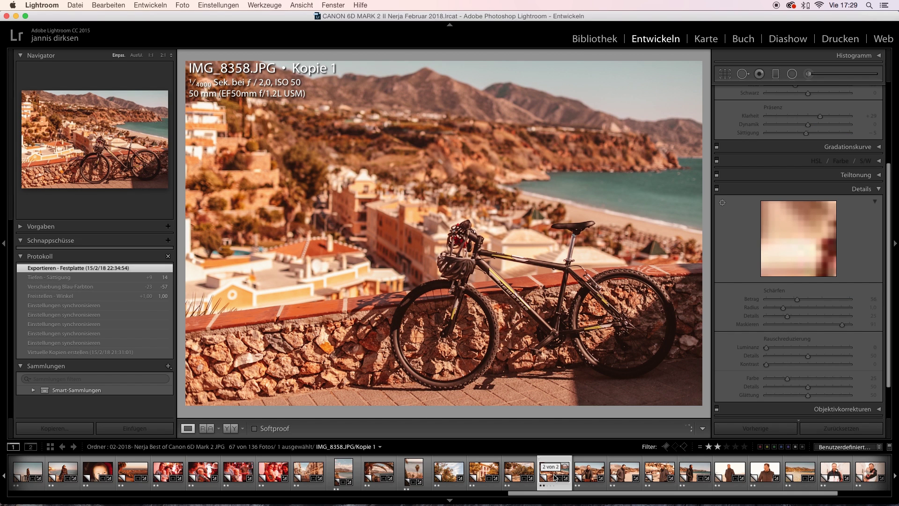
key("Right")
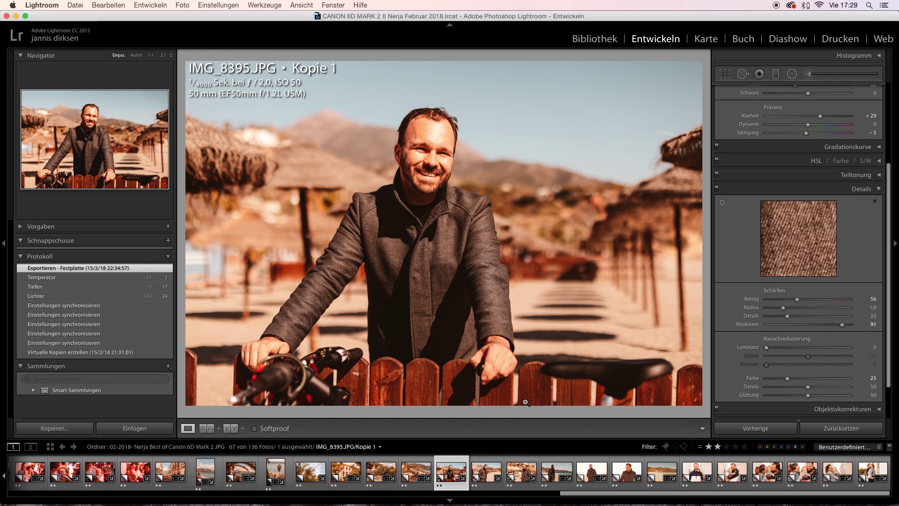
key("Right")
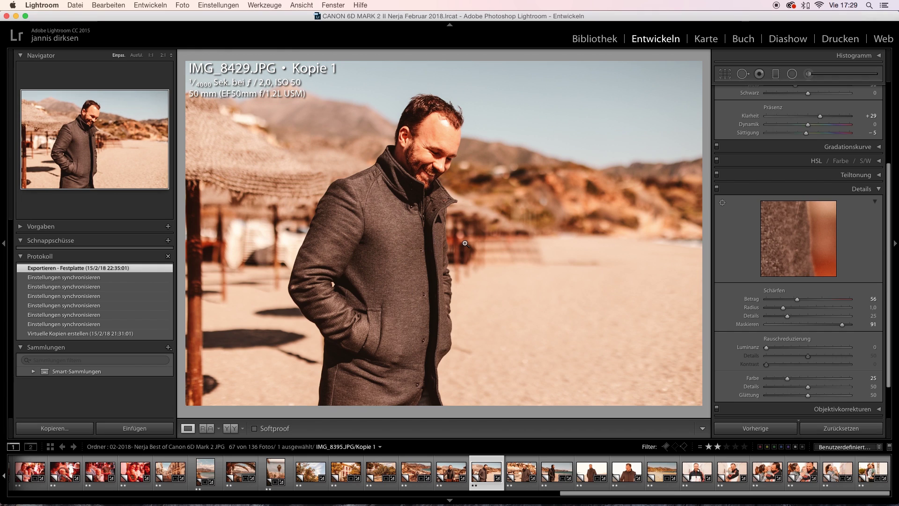
key("Right")
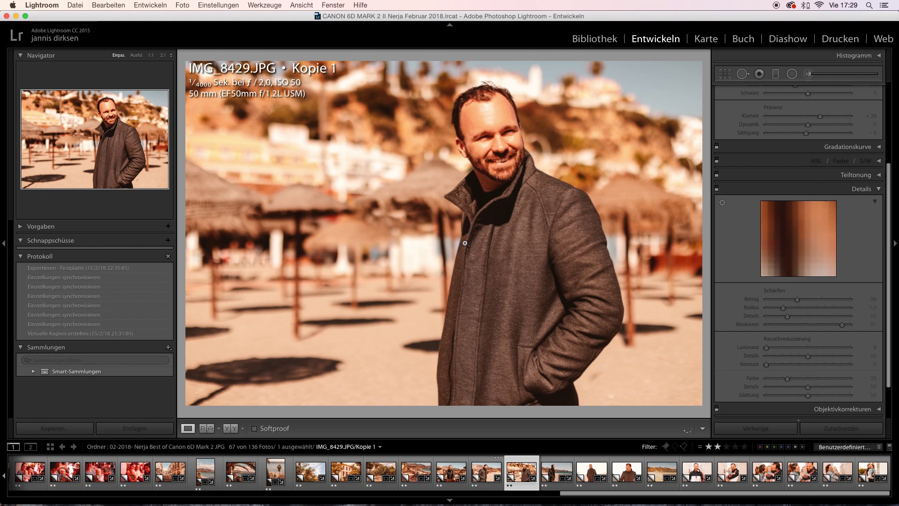
Step: Open IMG_8478.JPG Kopie 1, inspect the man's face and beard at 1:1, and return to the full photo
key("Right")
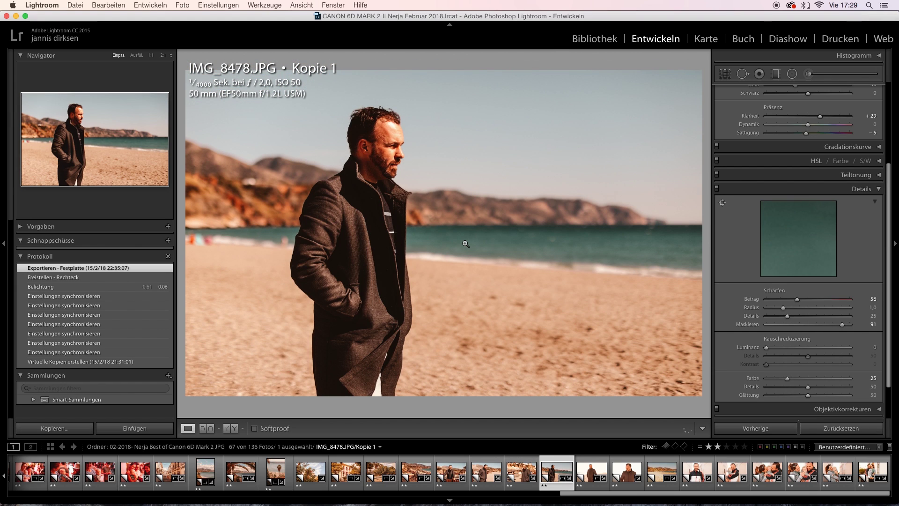
left_click(389, 141)
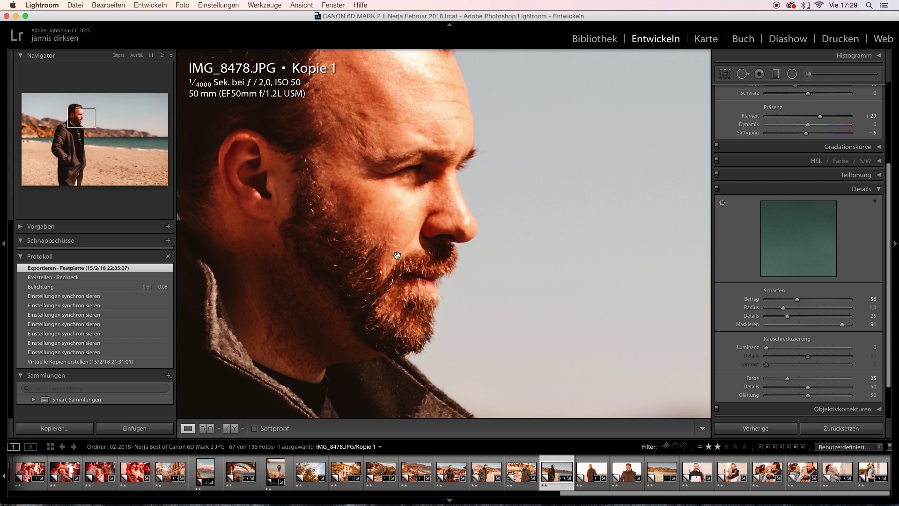
left_click(410, 193)
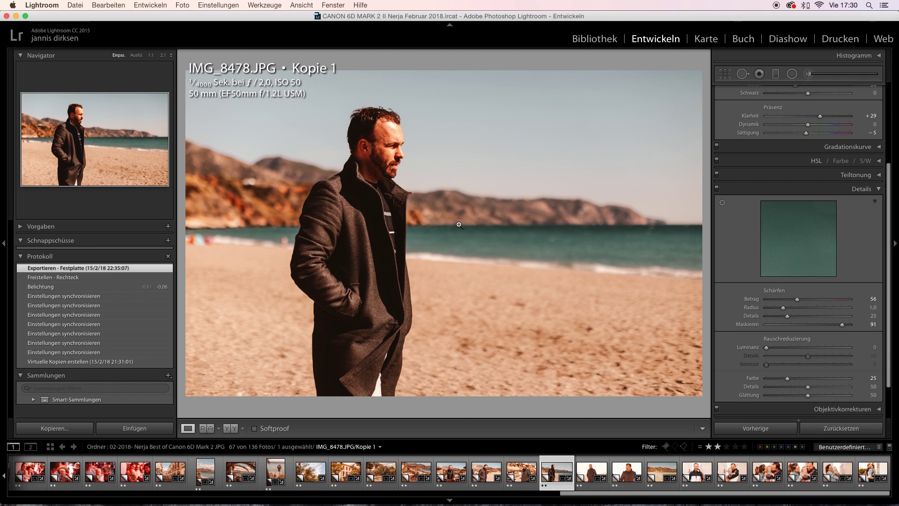
Step: View the bright beach portraits IMG_8525.JPG Kopie 1 and IMG_8577.JPG Kopie 1 of the man in the coat
key("Right")
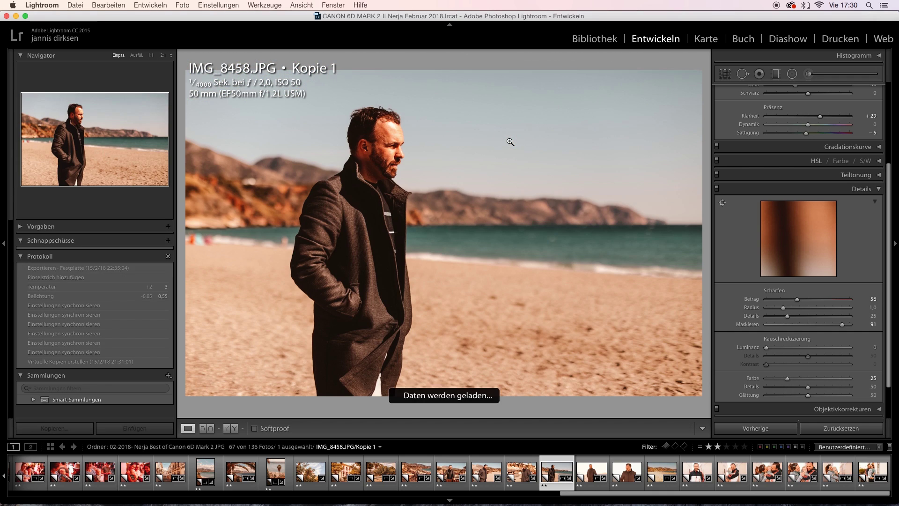
key("Right")
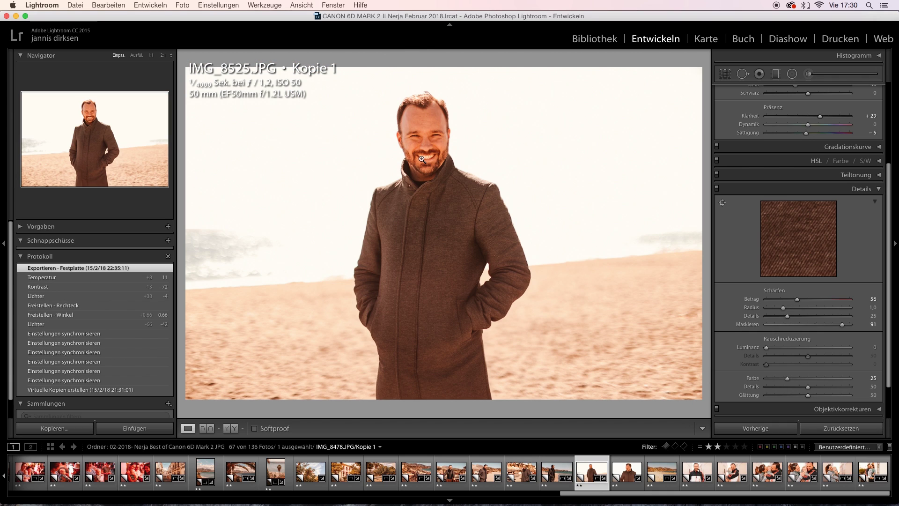
key("Right")
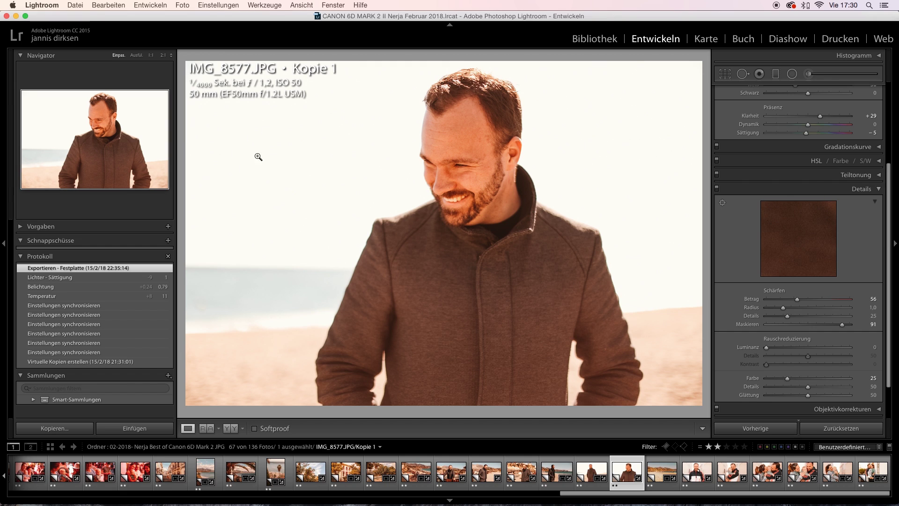
Step: View the family photos IMG_8970, IMG_8903, IMG_8979, IMG_9003 and IMG_9054 (each Kopie 1), and go back to the start of the photo series
left_click(768, 482)
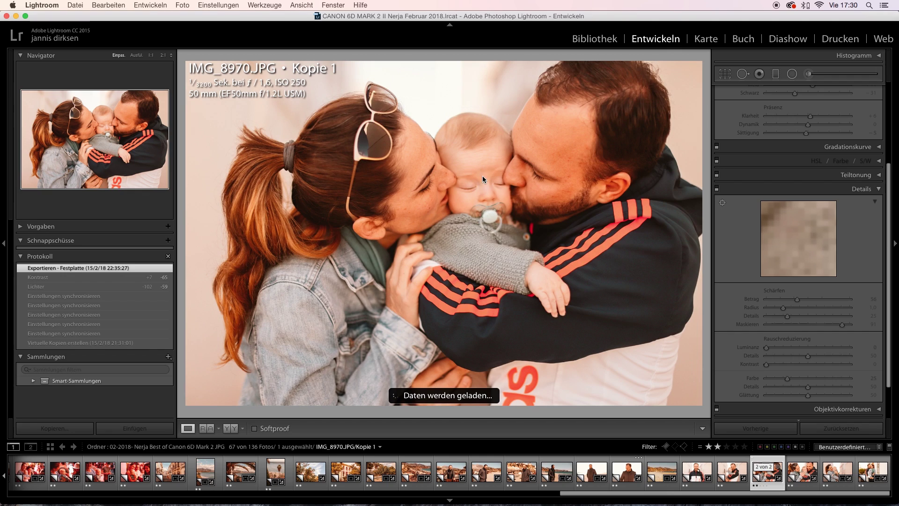
left_click(703, 483)
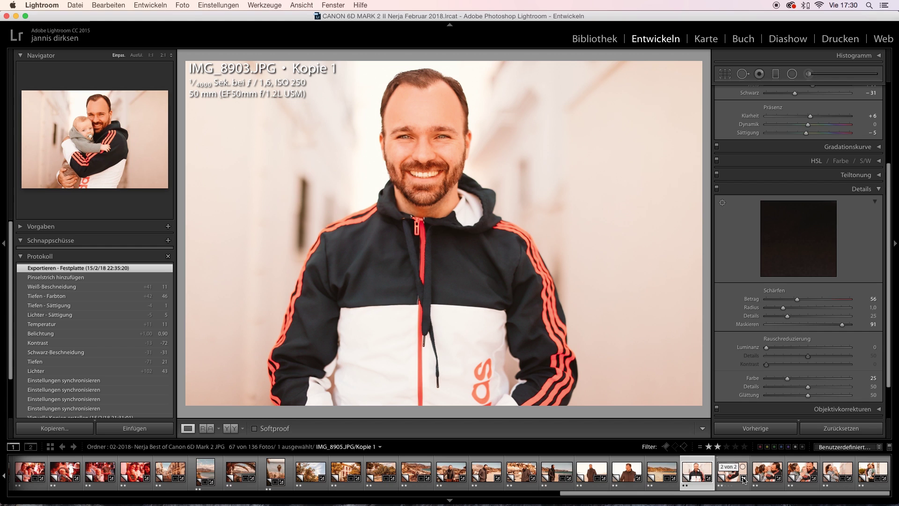
left_click(802, 480)
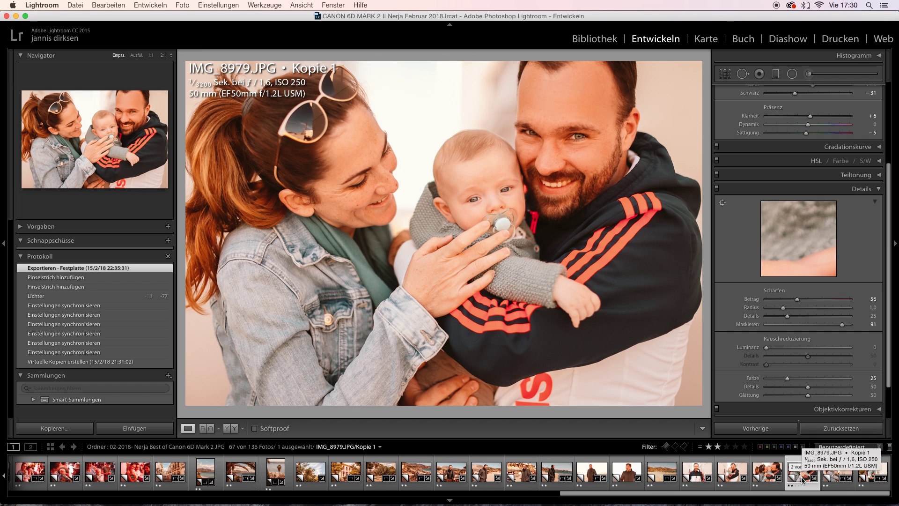
key("Right")
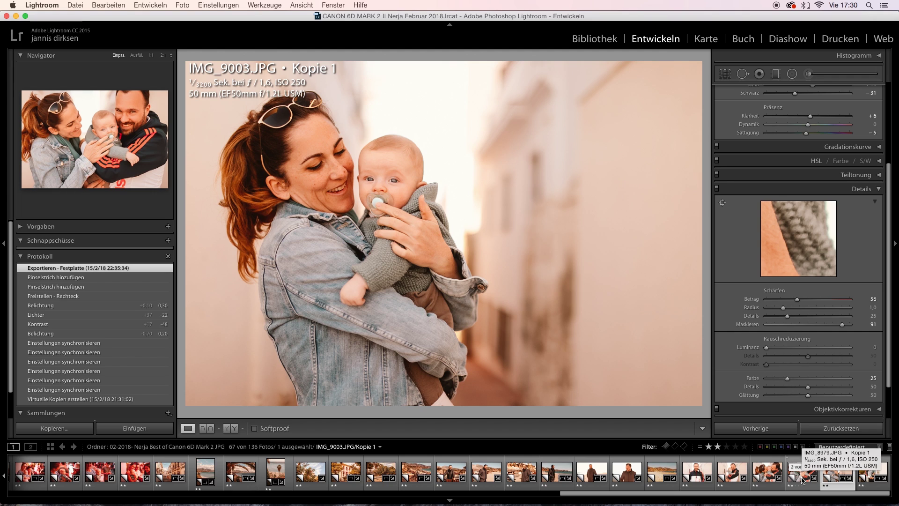
key("Right")
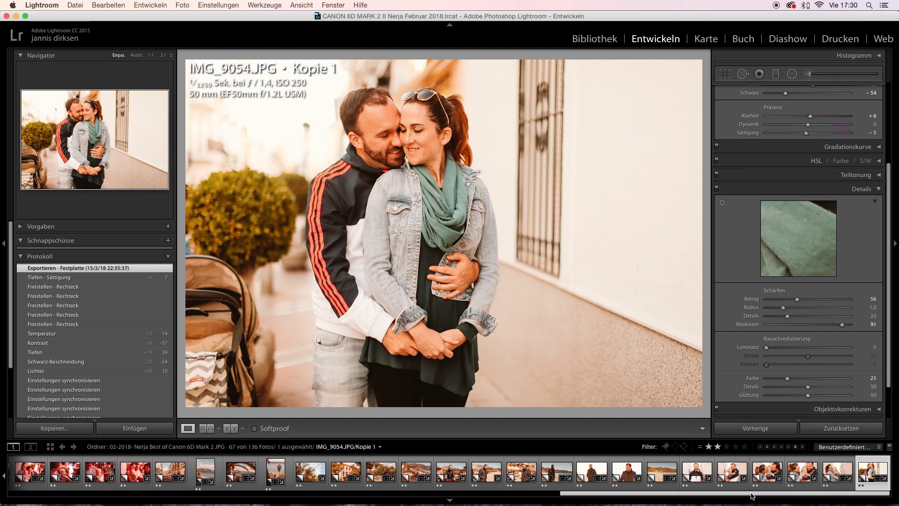
left_click_drag(752, 495, 197, 494)
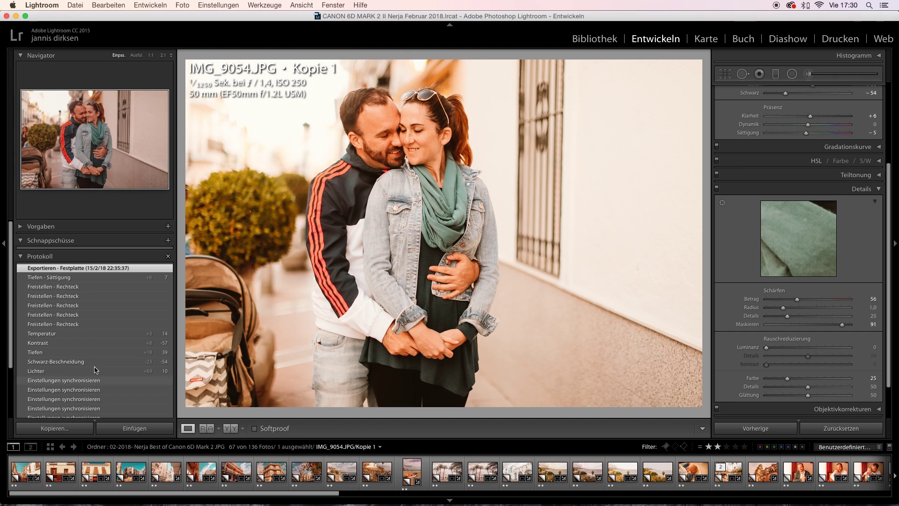